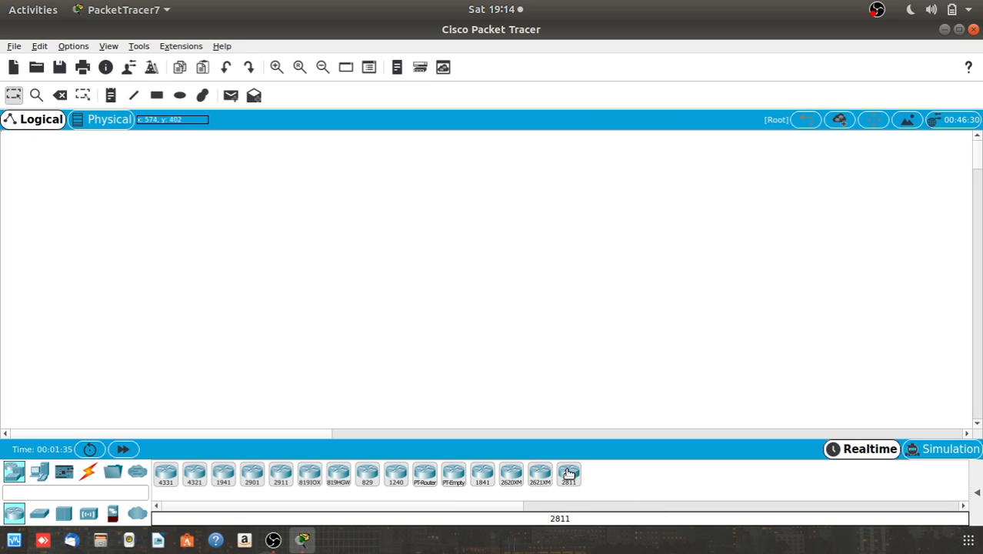
# Add a 2811 router and a 2960 switch to the workspace and arrange them side by side, router first.
pyautogui.moveTo(567, 472); pyautogui.dragTo(225, 273)
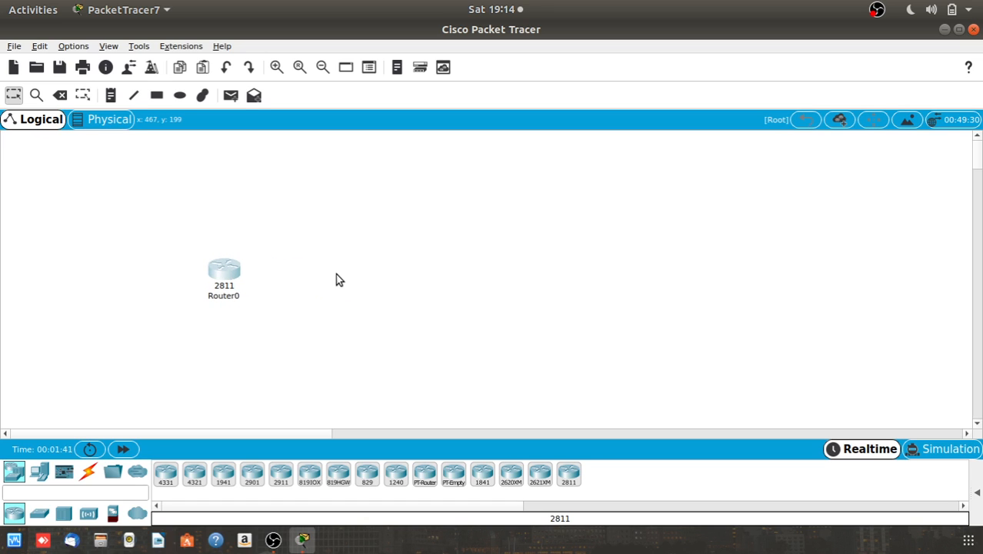
pyautogui.click(40, 513)
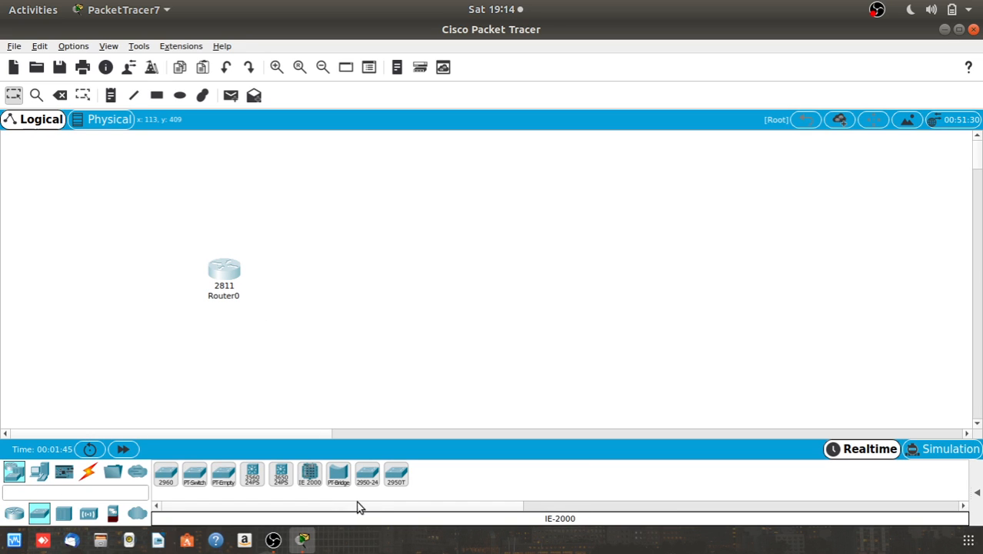
pyautogui.moveTo(170, 477); pyautogui.dragTo(330, 291)
pyautogui.moveTo(220, 273); pyautogui.dragTo(160, 270)
pyautogui.moveTo(322, 290); pyautogui.dragTo(266, 276)
# Place two 7960 IP phones beyond the switch, one above the other.
pyautogui.click(42, 471)
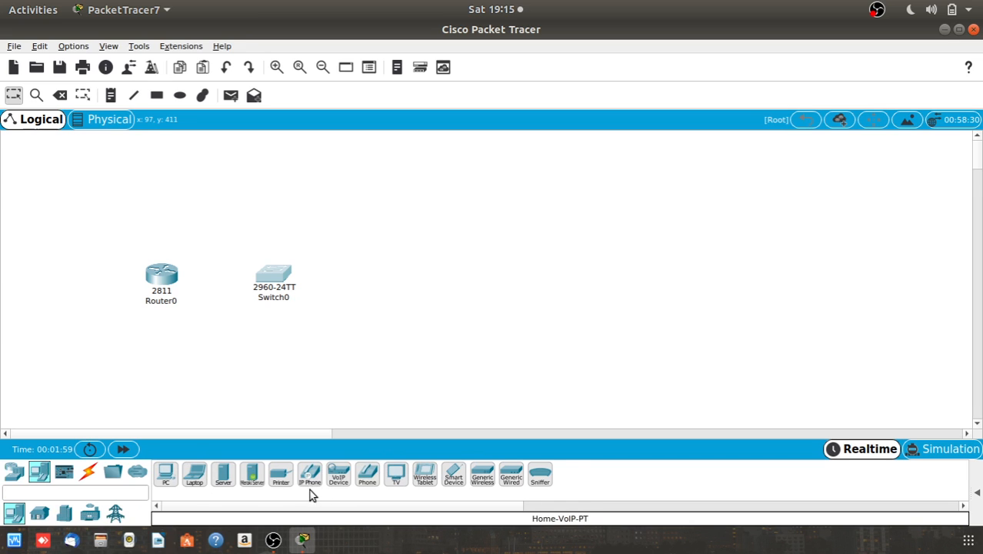
pyautogui.moveTo(309, 473); pyautogui.dragTo(401, 217)
pyautogui.moveTo(314, 474); pyautogui.dragTo(398, 326)
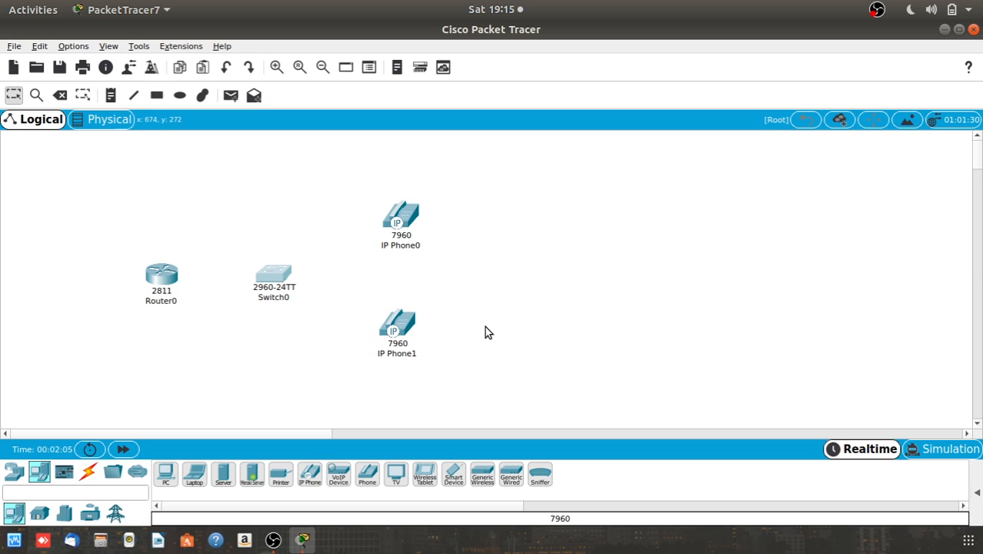
# Connect the router's FastEthernet0/0 to the switch's FastEthernet0/1 with a copper straight-through cable.
pyautogui.click(87, 475)
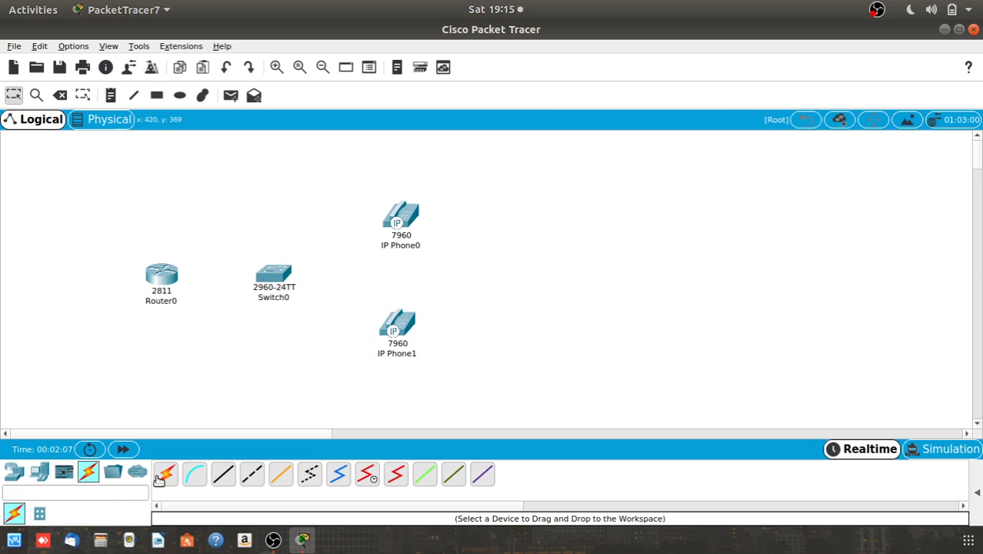
pyautogui.click(220, 479)
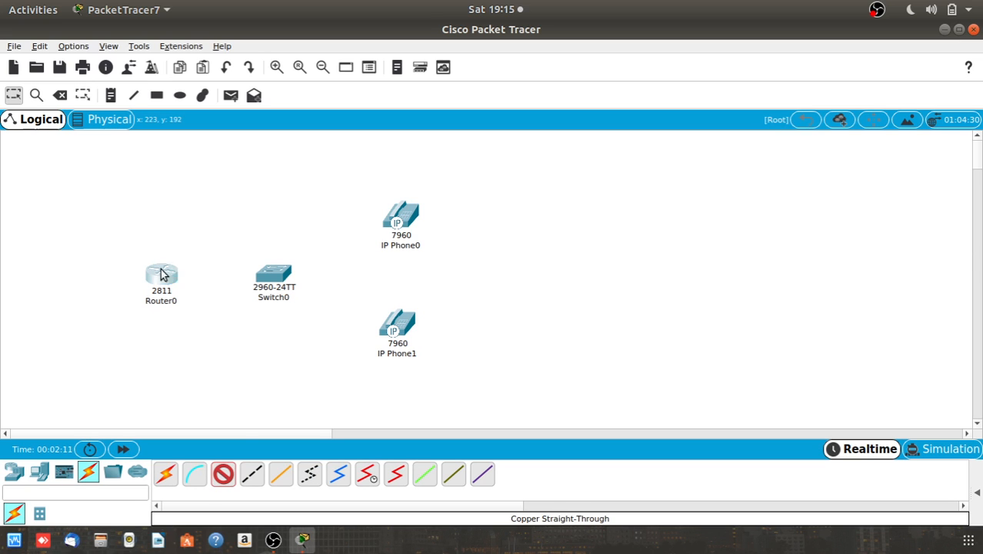
pyautogui.click(163, 275)
pyautogui.click(286, 313)
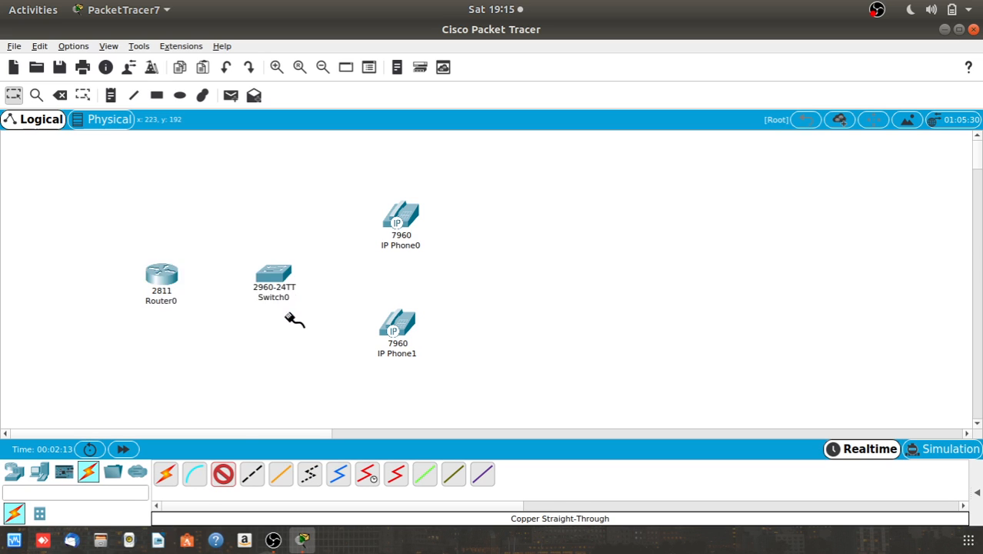
pyautogui.click(273, 277)
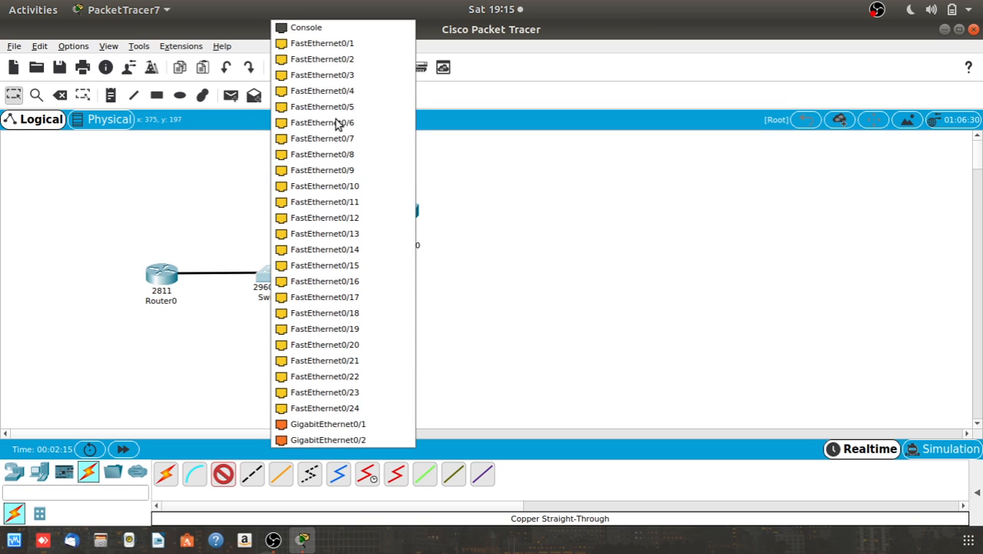
pyautogui.click(368, 45)
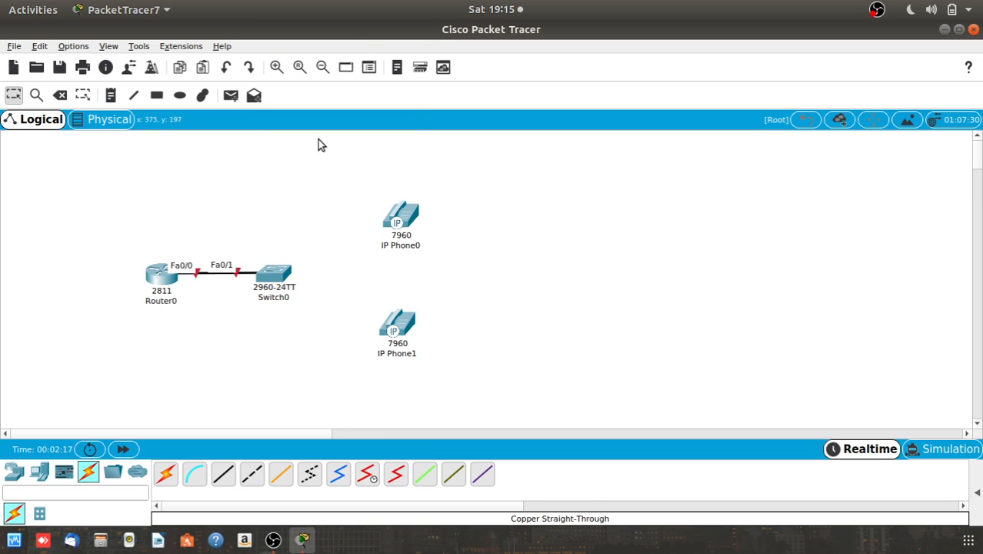
# Connect the switch's FastEthernet0/2 to the Switch port of IP Phone0 with a copper straight-through cable.
pyautogui.click(223, 473)
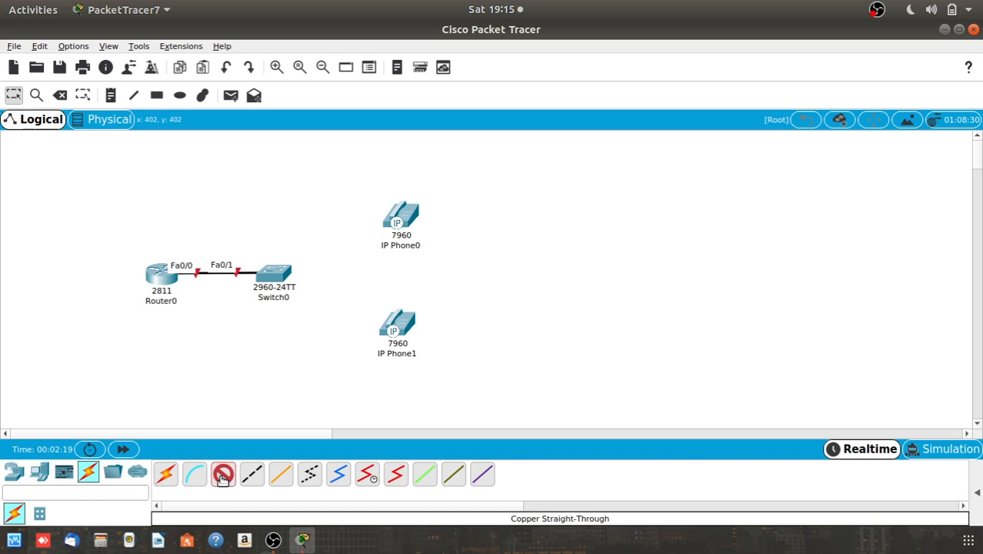
pyautogui.click(275, 278)
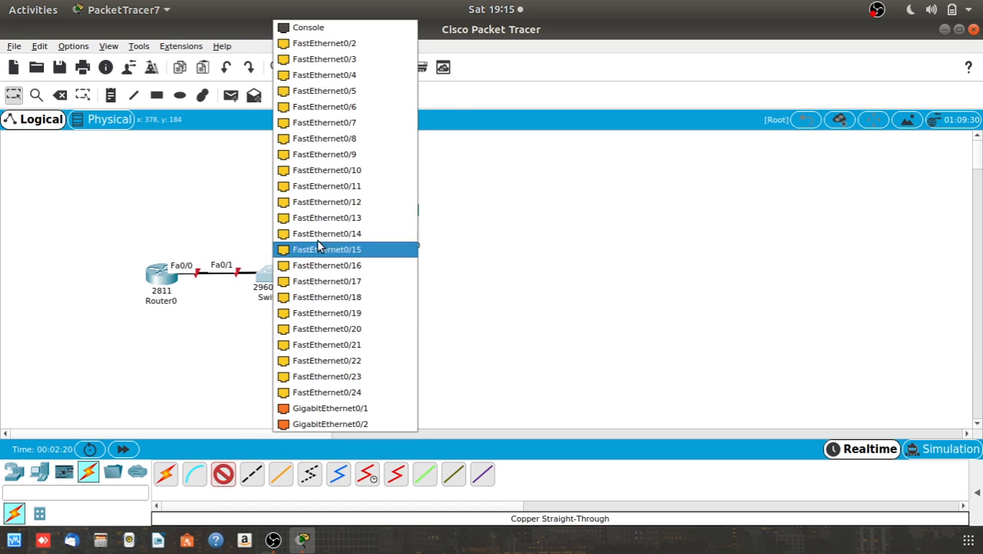
pyautogui.click(369, 43)
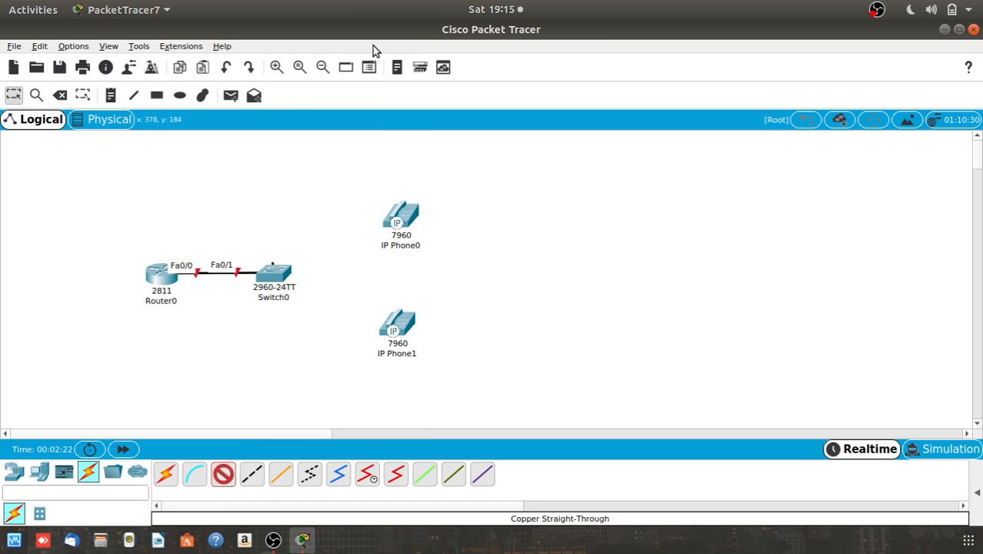
pyautogui.click(405, 213)
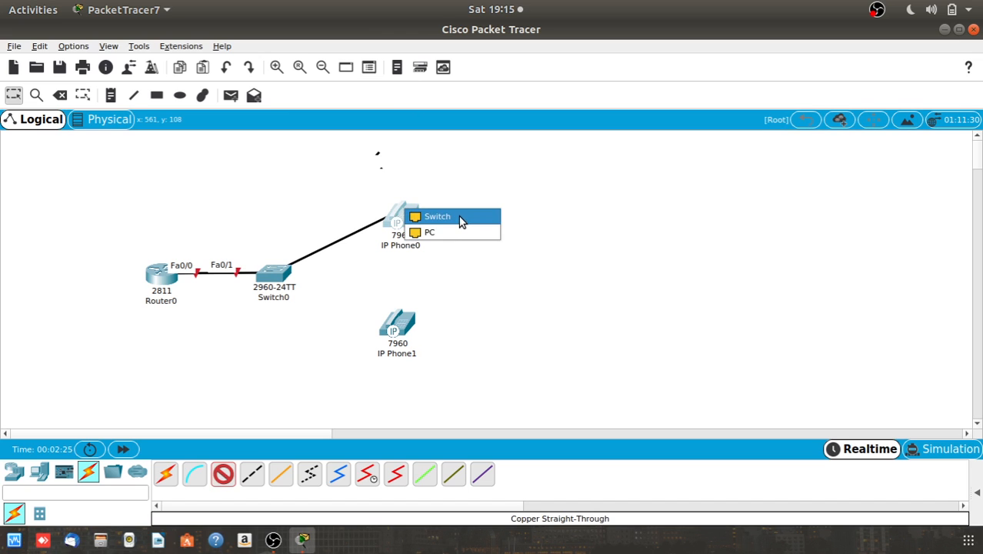
pyautogui.click(459, 216)
# Connect the switch's FastEthernet0/3 to the Switch port of IP Phone1 with a copper straight-through cable.
pyautogui.click(223, 475)
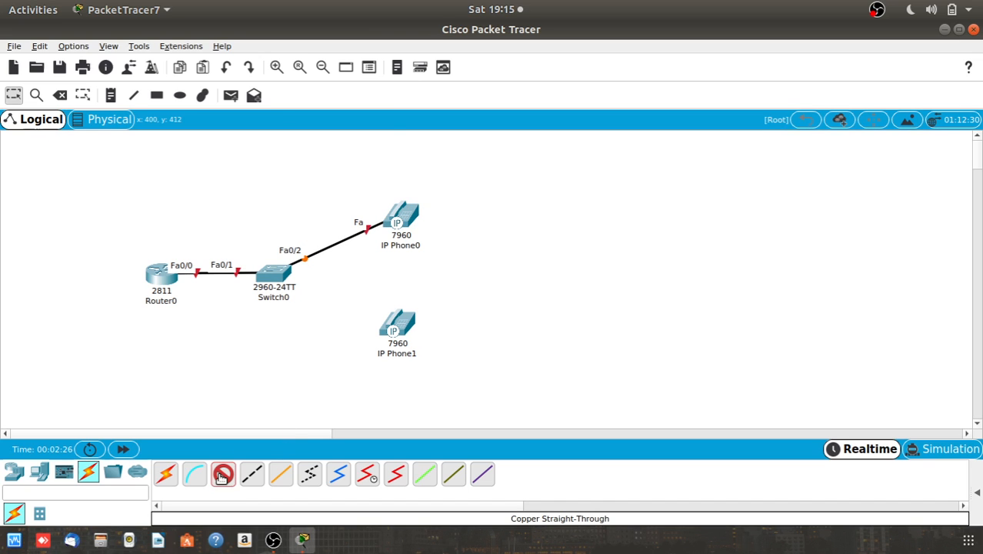
pyautogui.click(286, 282)
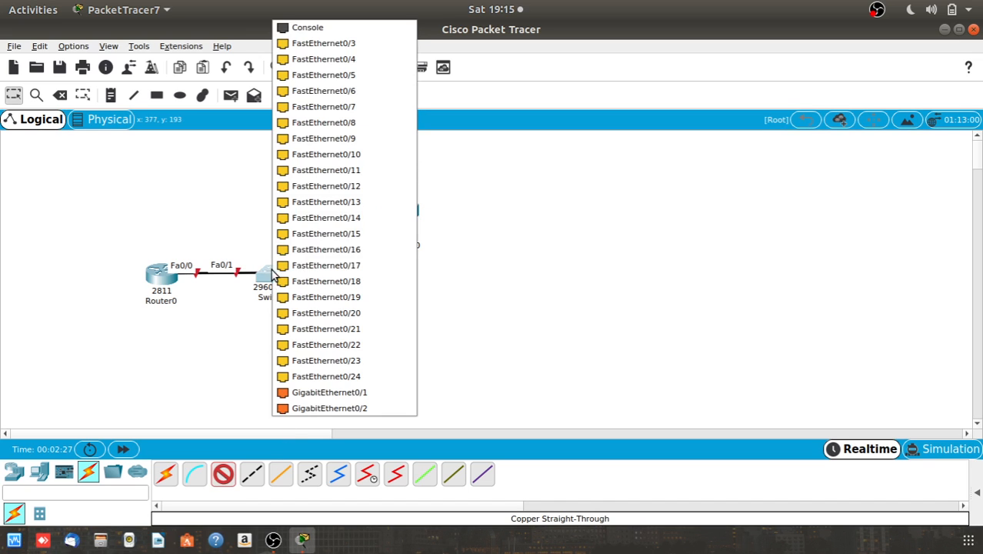
pyautogui.click(346, 52)
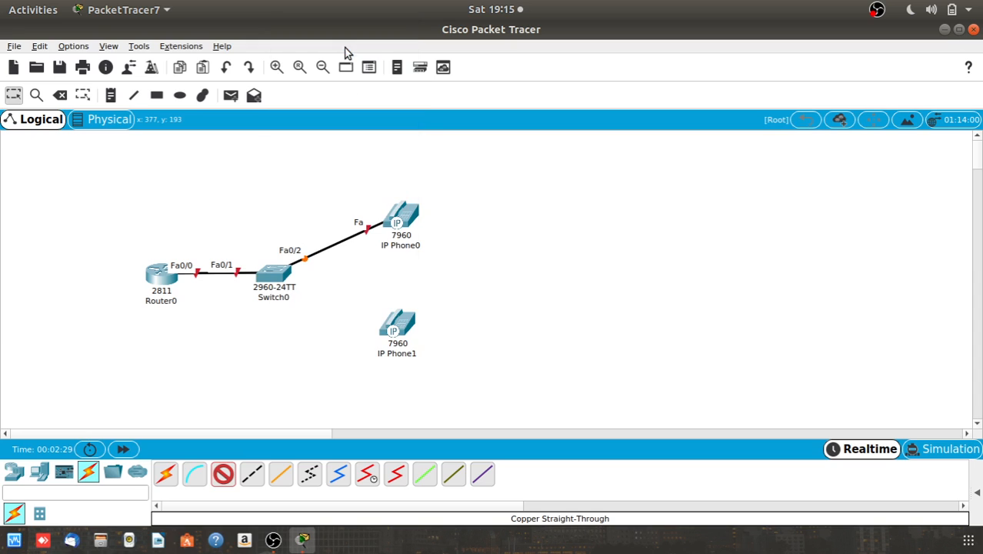
pyautogui.click(394, 331)
pyautogui.click(443, 341)
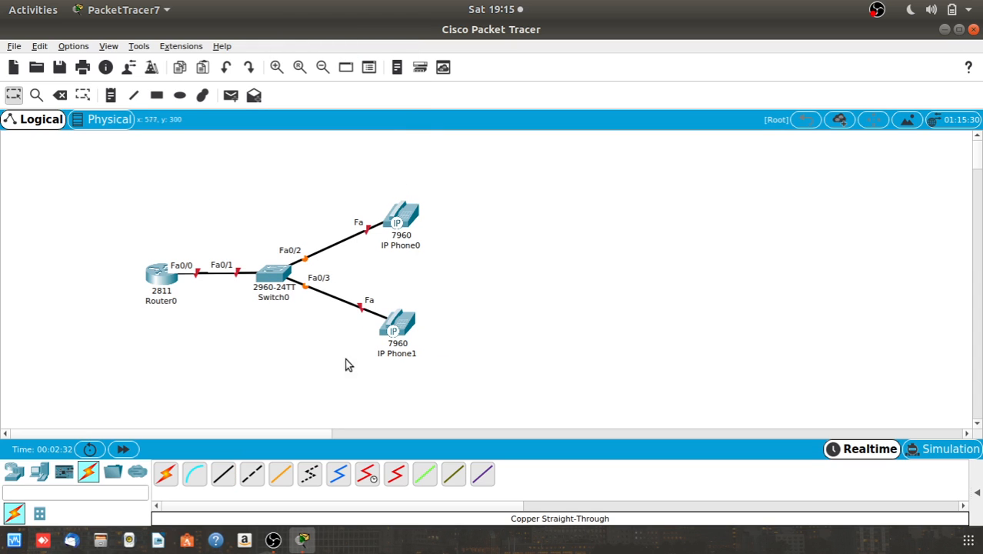
# Place a note below the router with the lines DHCP-SERVER, enposulation dot1q, 192.168.100.1 and 255.255.255.0.
pyautogui.click(14, 472)
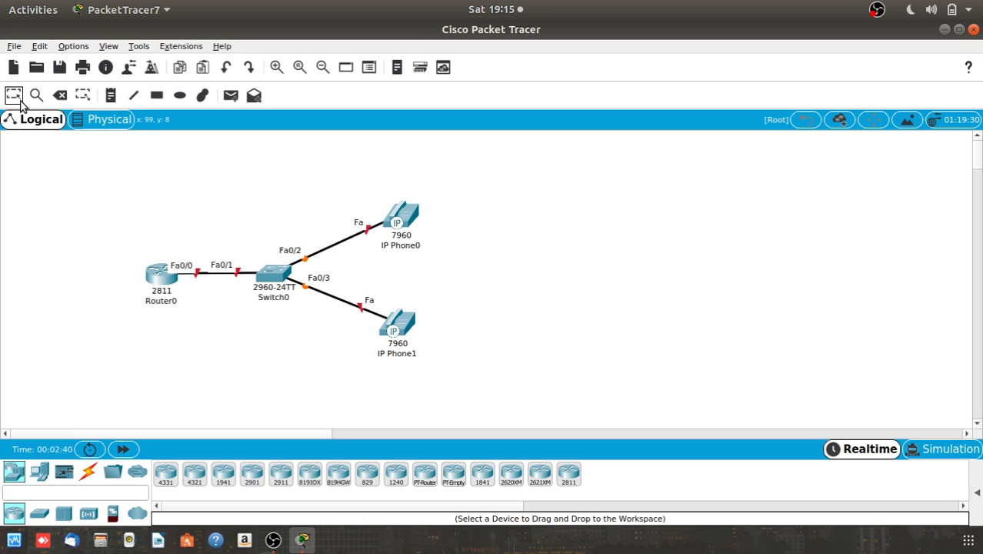
pyautogui.click(111, 95)
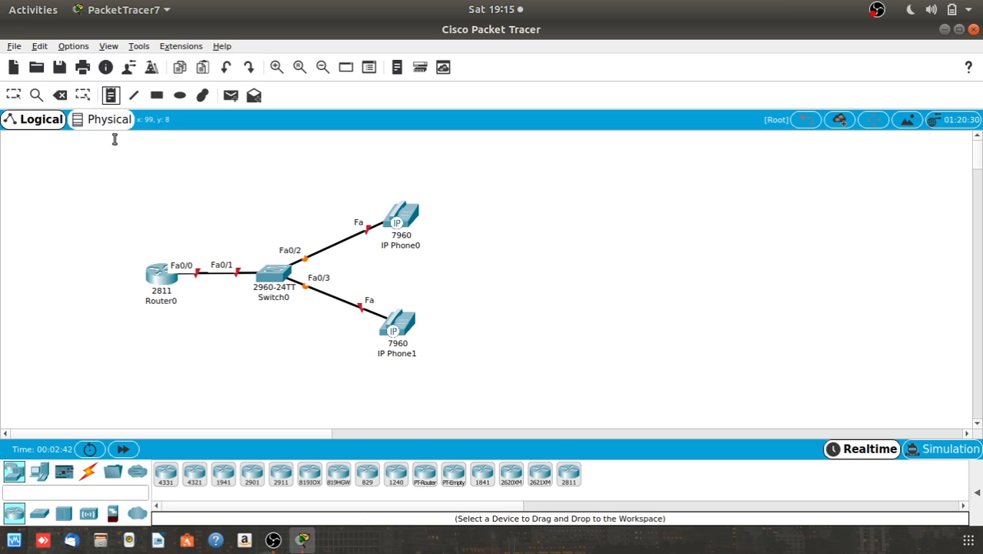
pyautogui.click(139, 312)
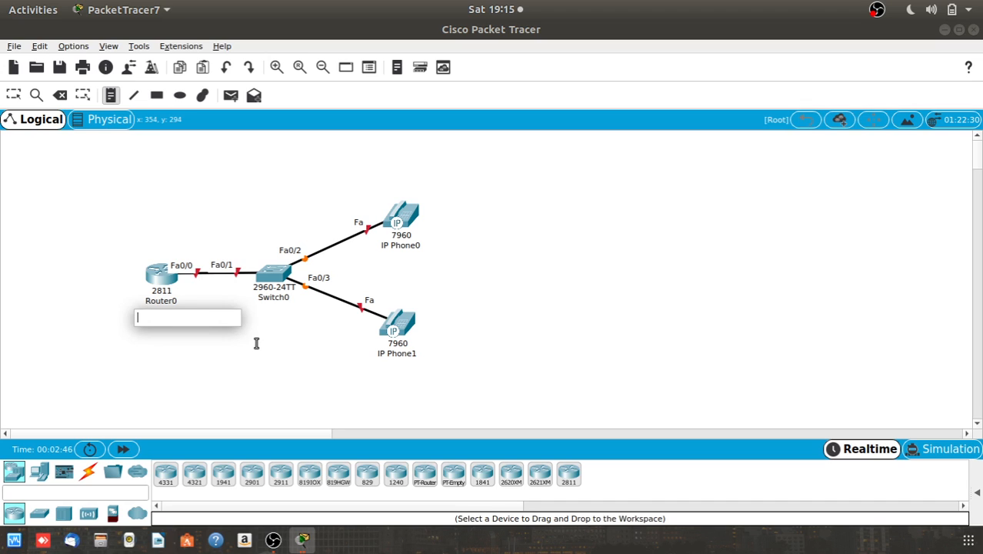
pyautogui.write('DH')
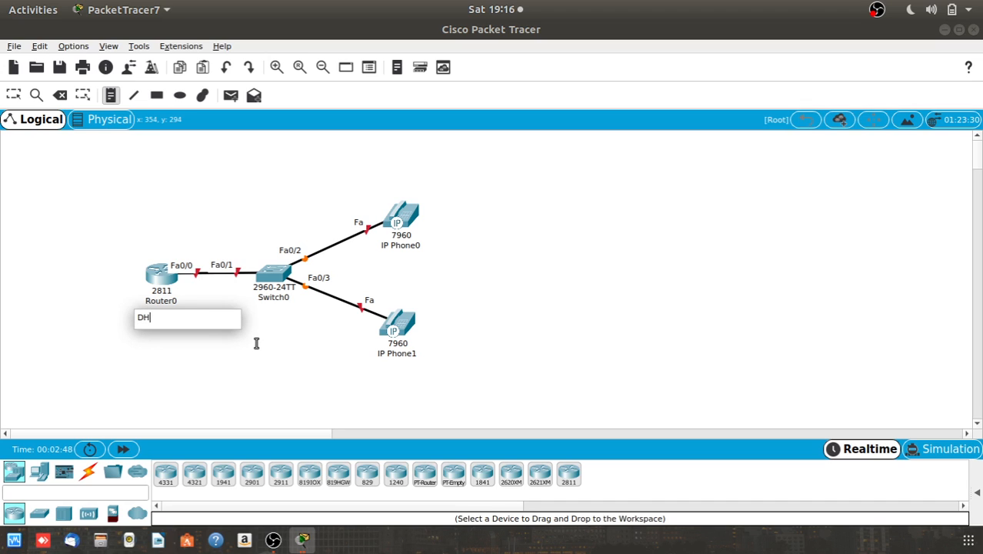
pyautogui.write('CP-SERVER')
pyautogui.press('Return')
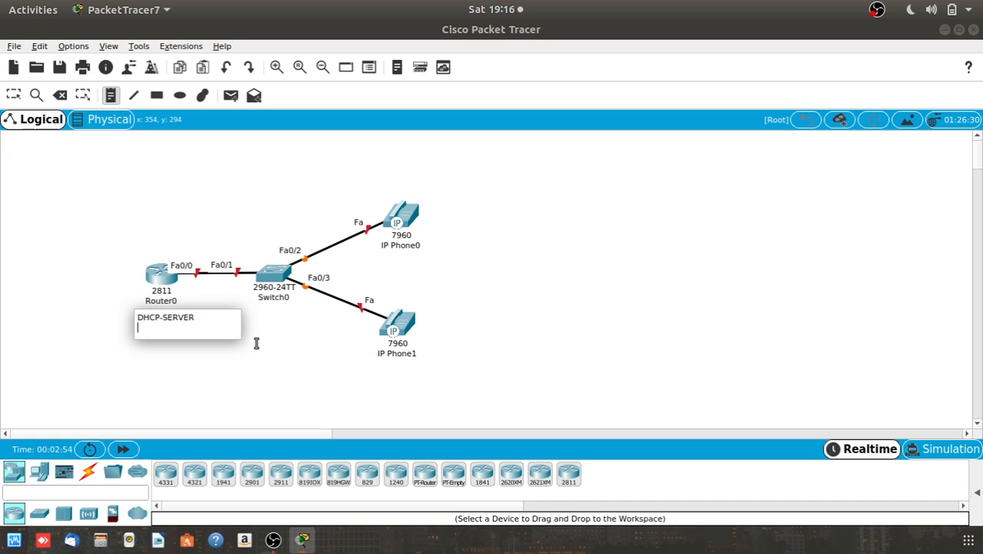
pyautogui.write('enposulation dot1')
pyautogui.write('q')
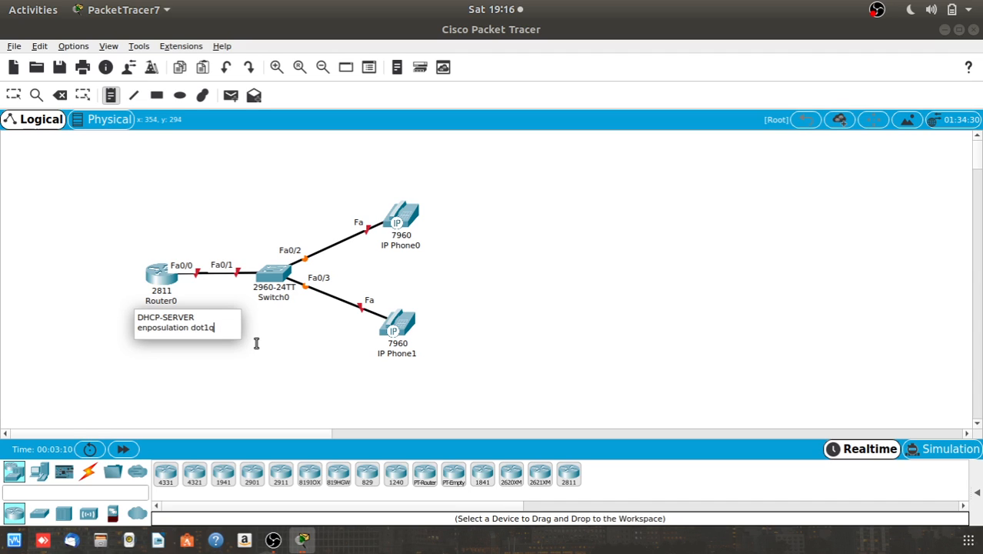
pyautogui.press('Return')
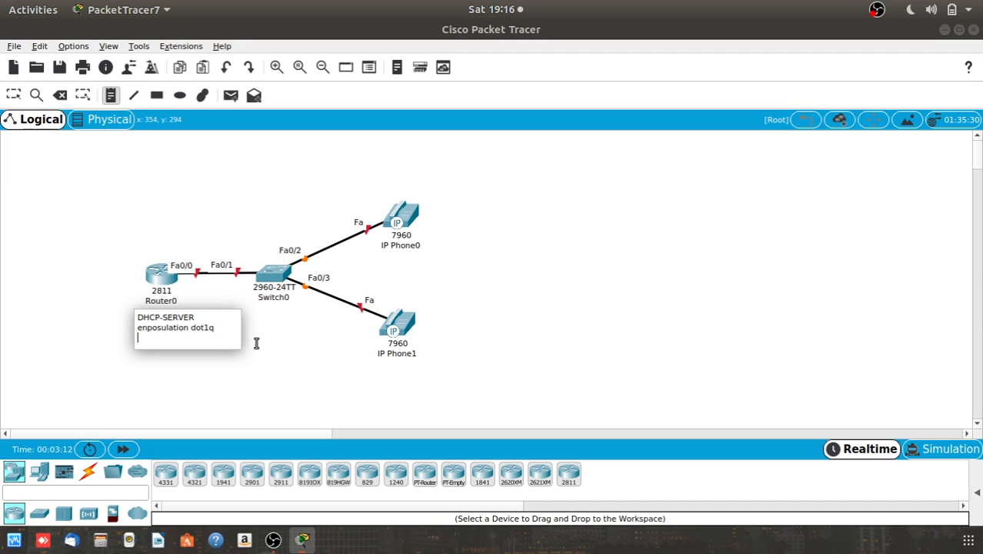
pyautogui.write('192.168.100.1')
pyautogui.press('Return')
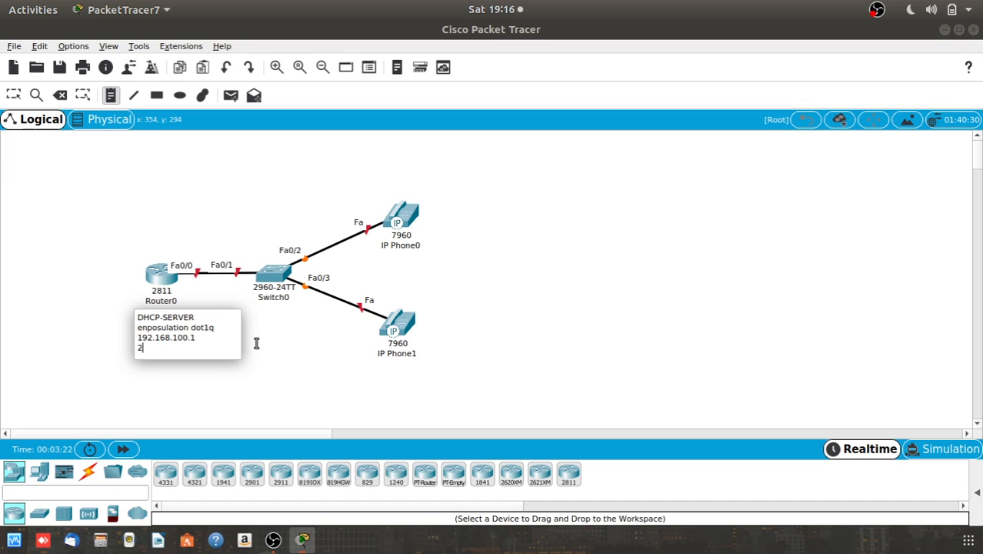
pyautogui.write('255.255.255.0')
pyautogui.click(257, 343)
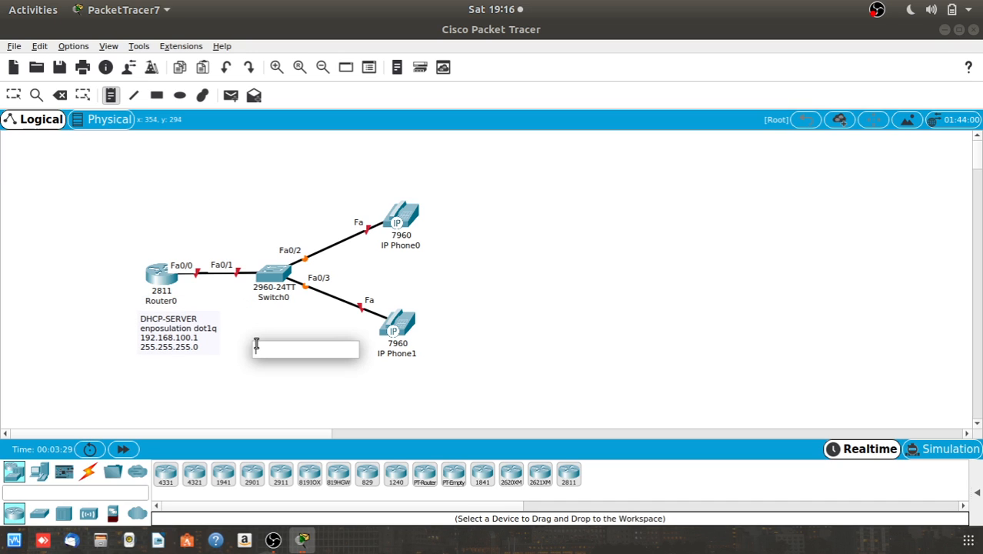
pyautogui.click(255, 294)
pyautogui.click(255, 294)
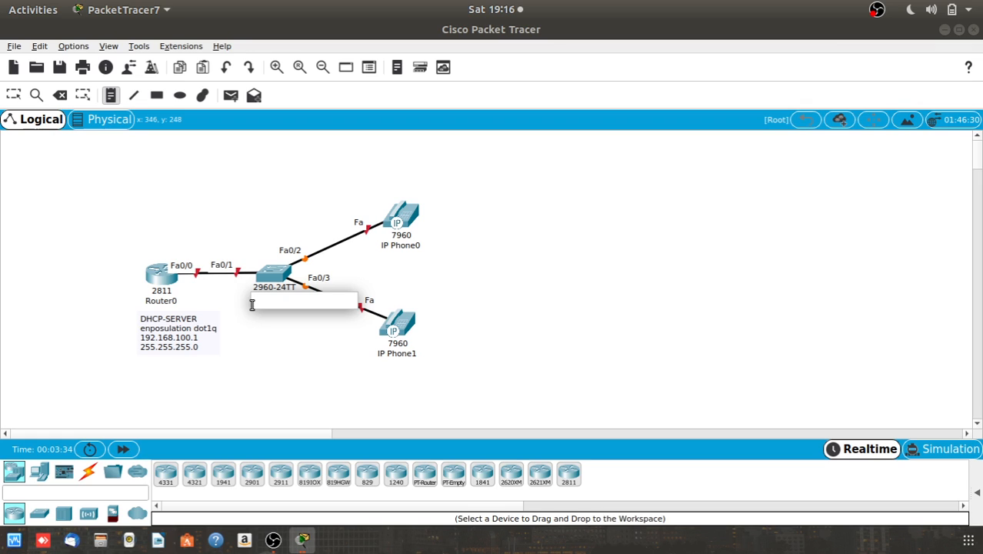
pyautogui.write('vlan')
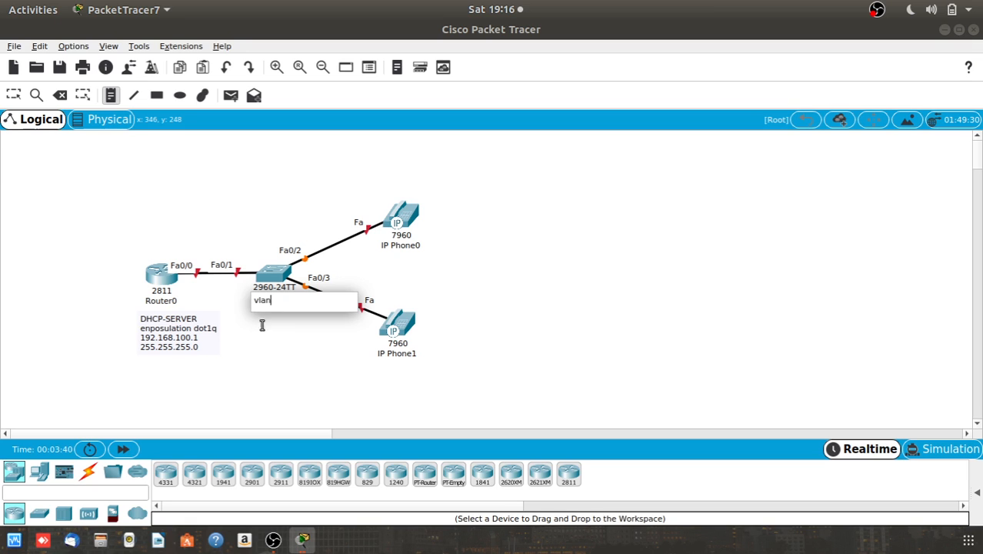
pyautogui.click(268, 333)
pyautogui.click(270, 338)
pyautogui.click(14, 478)
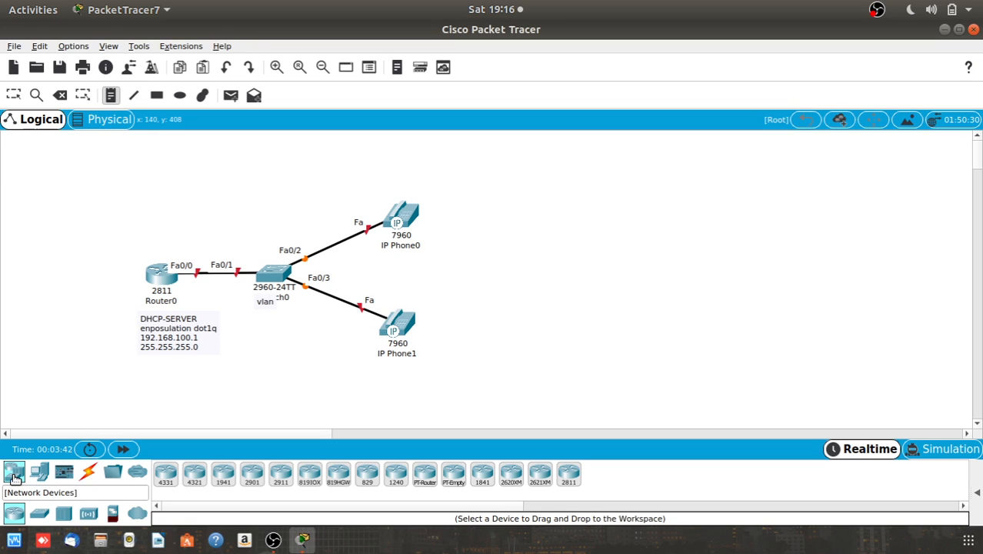
pyautogui.click(13, 94)
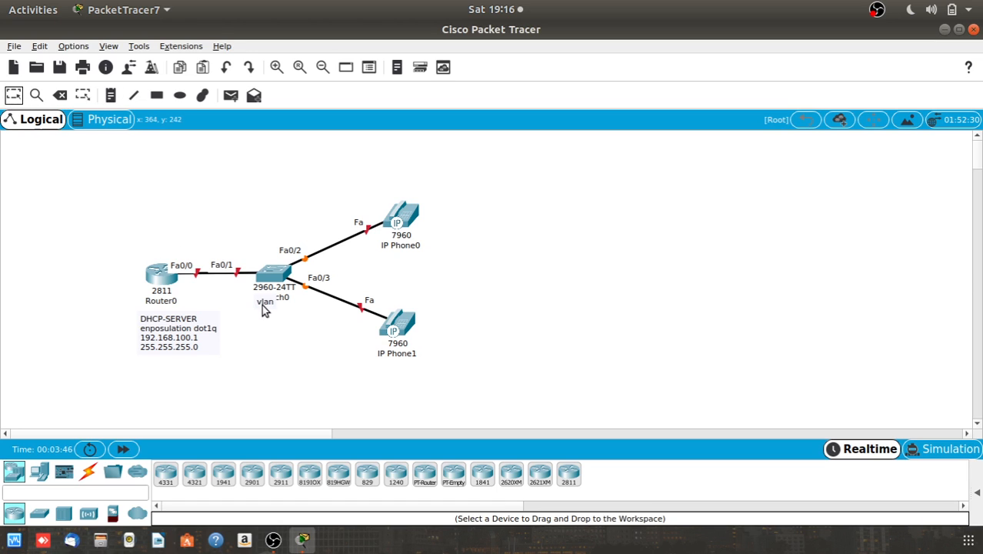
pyautogui.moveTo(262, 304); pyautogui.dragTo(266, 318)
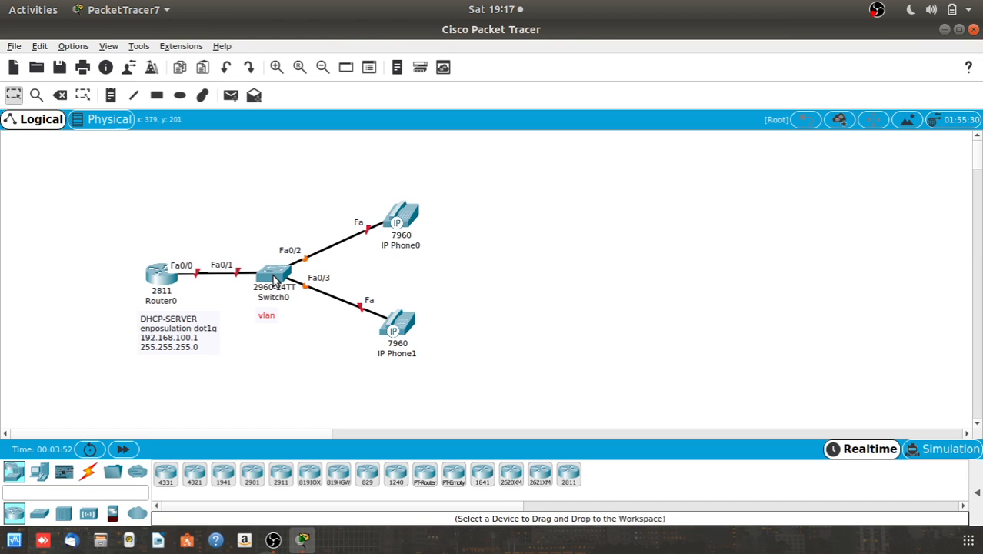
pyautogui.click(271, 318)
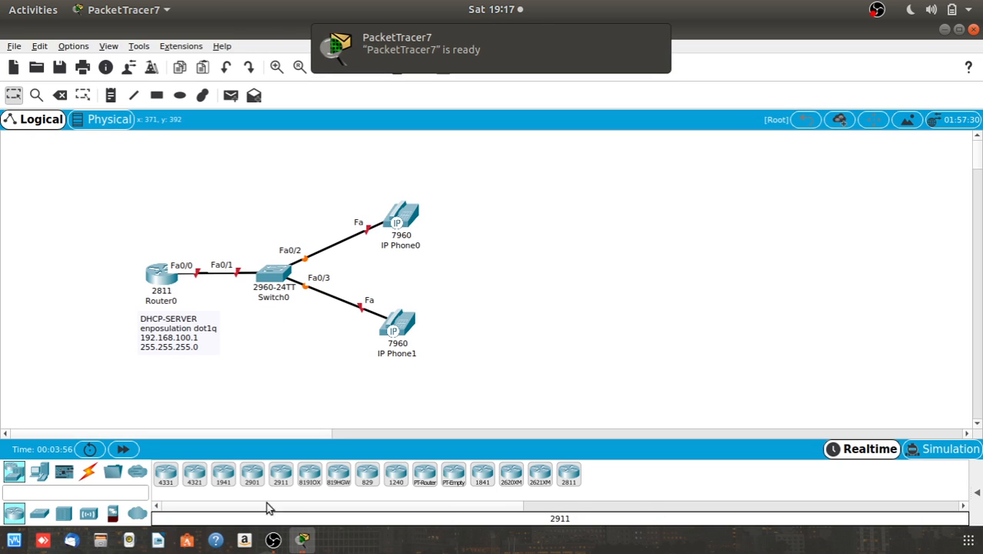
# Place a note below the switch with the lines trunk and vlan.
pyautogui.click(119, 100)
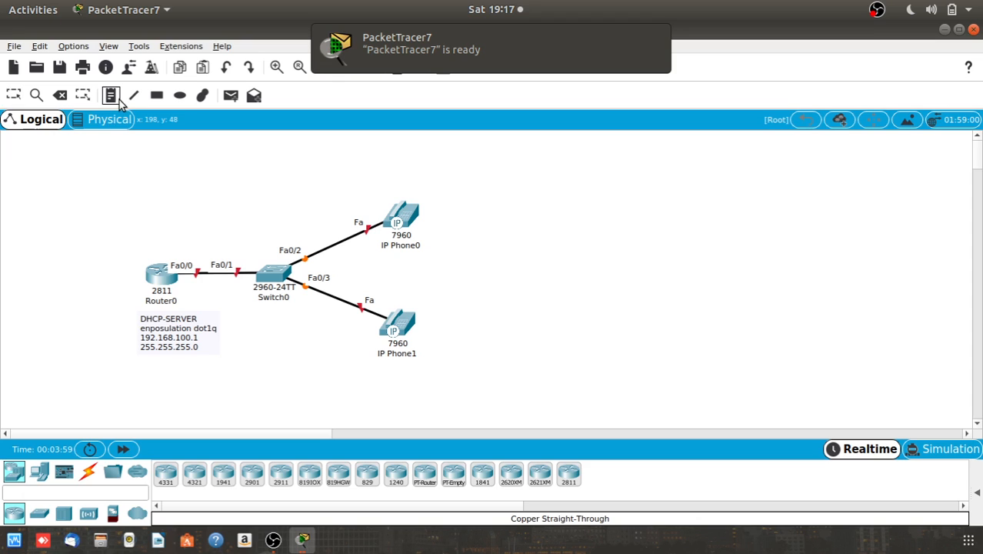
pyautogui.click(258, 311)
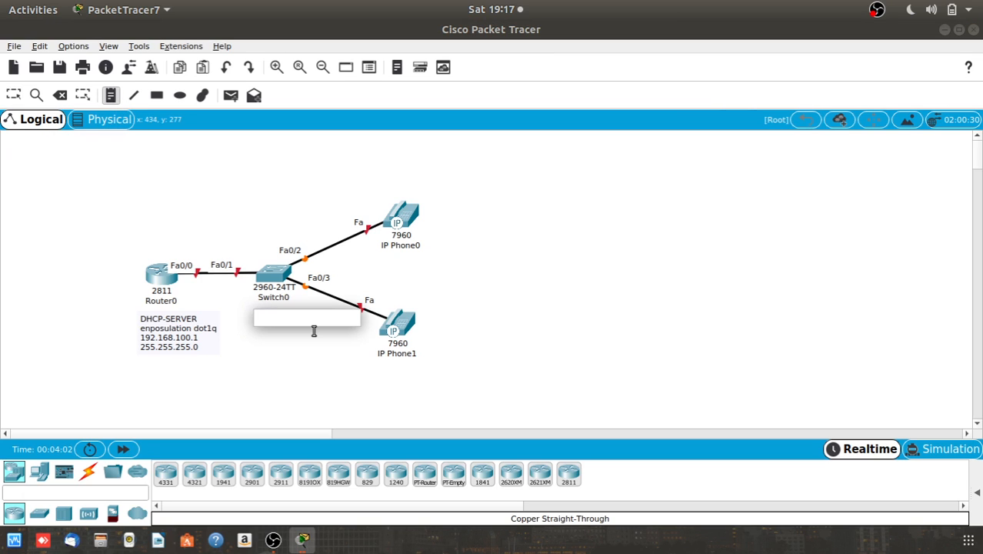
pyautogui.write('tr')
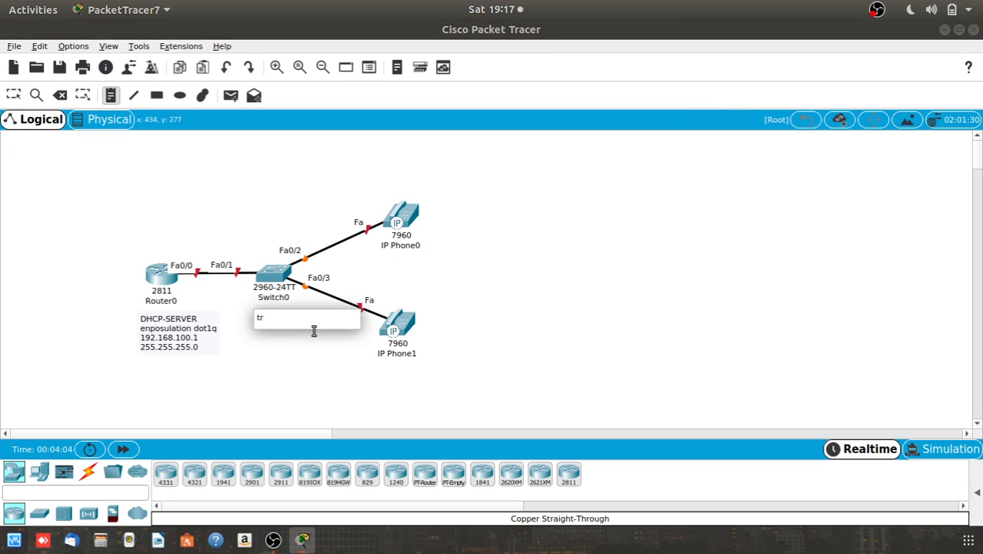
pyautogui.write('unk')
pyautogui.press('Return')
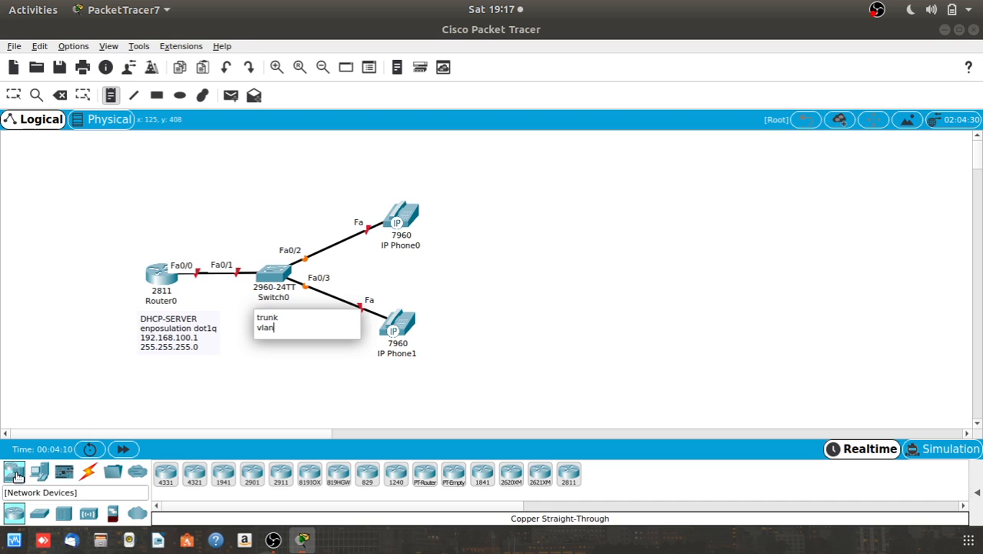
pyautogui.click(13, 94)
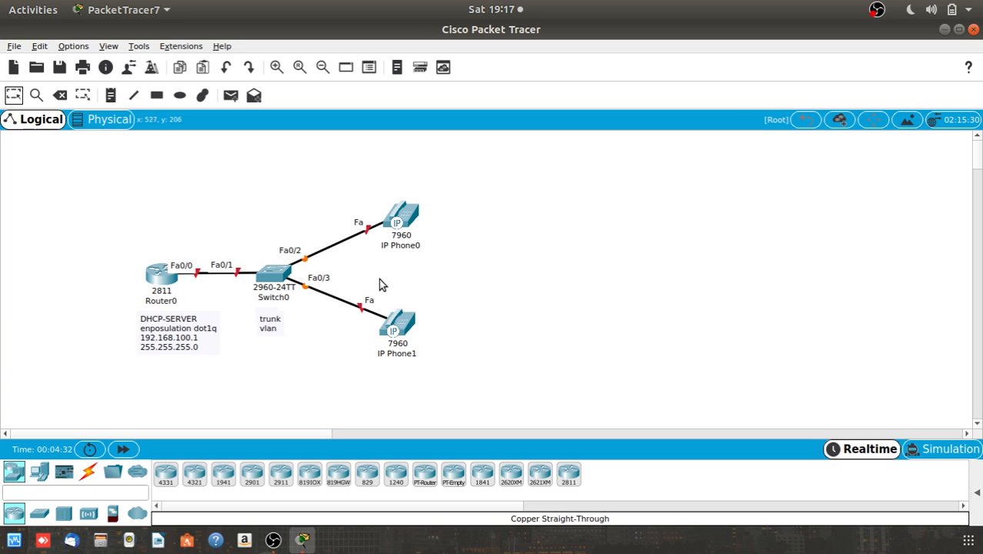
# Enter global configuration mode in Switch0's command line and set the hostname to sw1.
pyautogui.moveTo(407, 240)
pyautogui.click(279, 275)
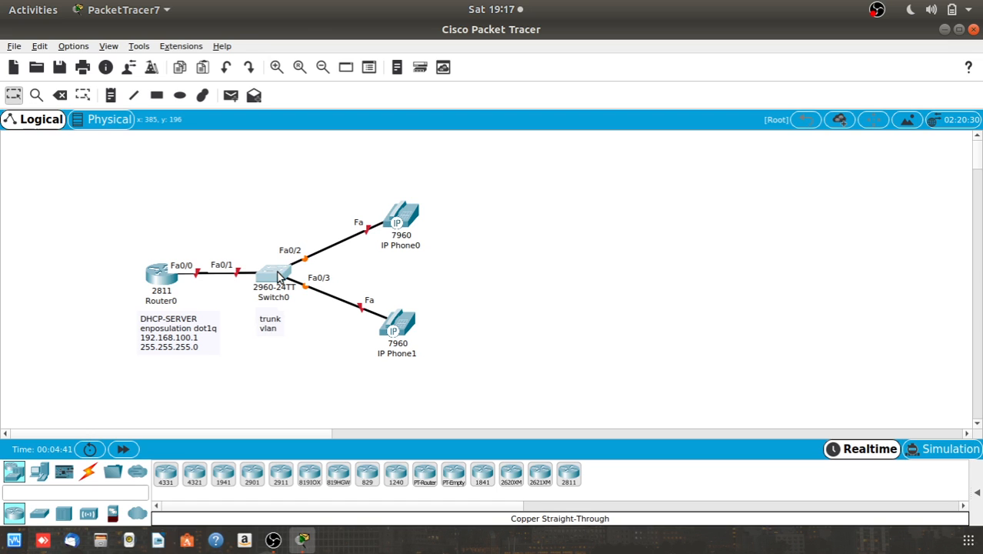
pyautogui.click(279, 275)
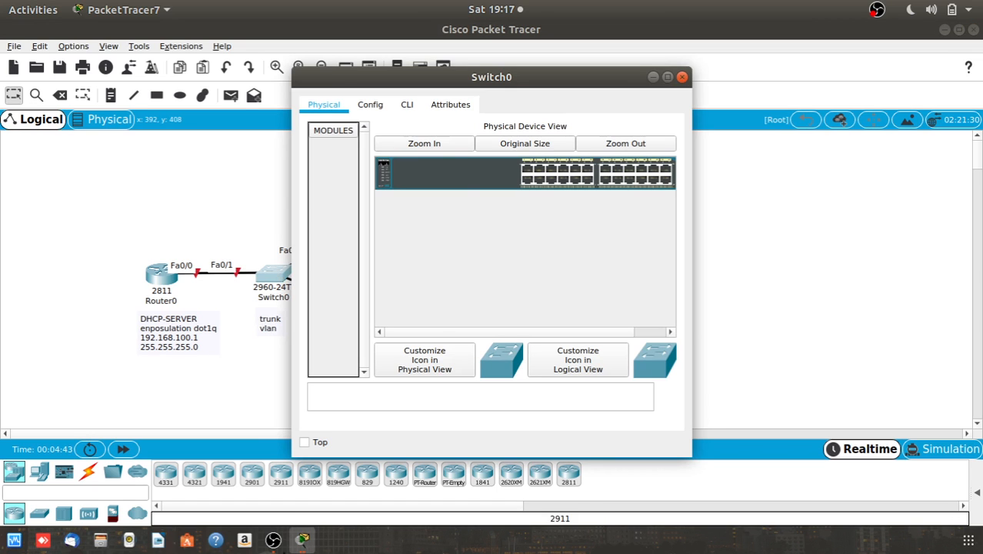
pyautogui.click(410, 105)
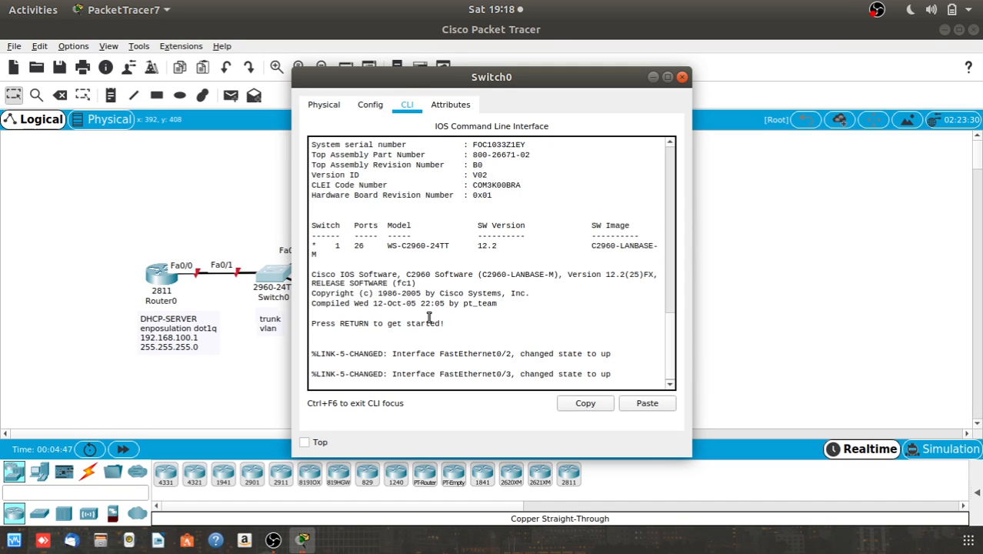
pyautogui.press('Return')
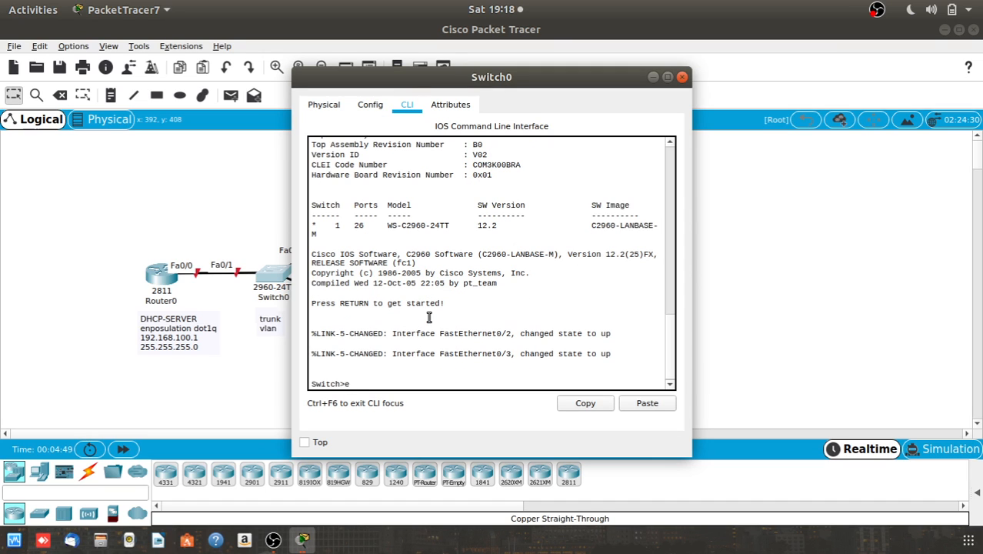
pyautogui.write('n')
pyautogui.press('Return')
pyautogui.write('conf t')
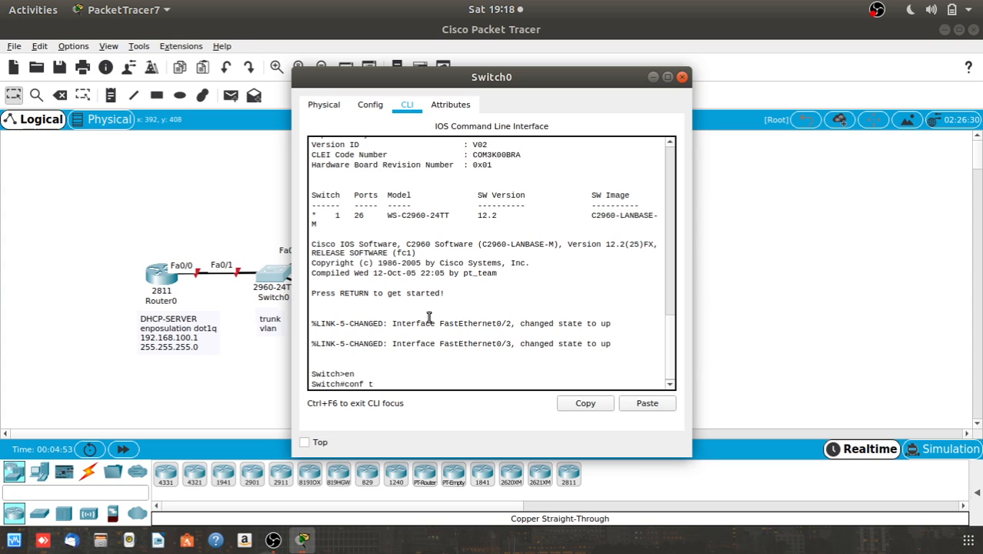
pyautogui.press('Return')
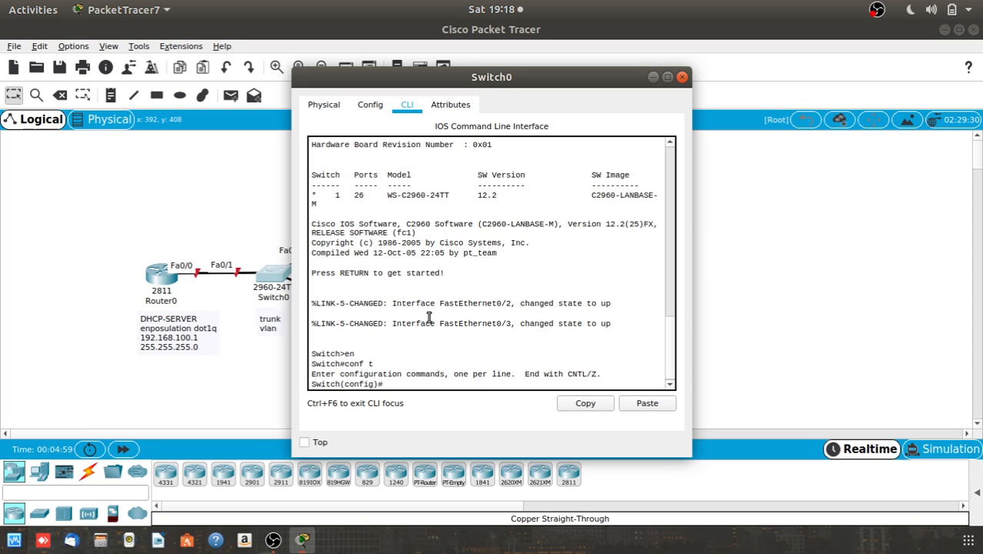
pyautogui.write('hostname sw1')
pyautogui.press('Return')
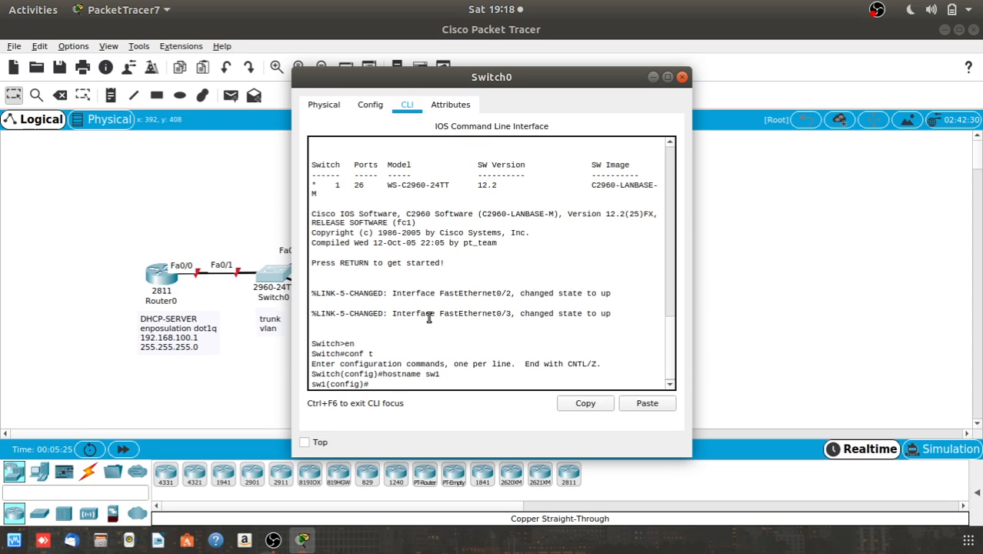
# Create VLAN 100 on the switch, name it voice, and return to global configuration mode.
pyautogui.write('vlan 100')
pyautogui.press('Return')
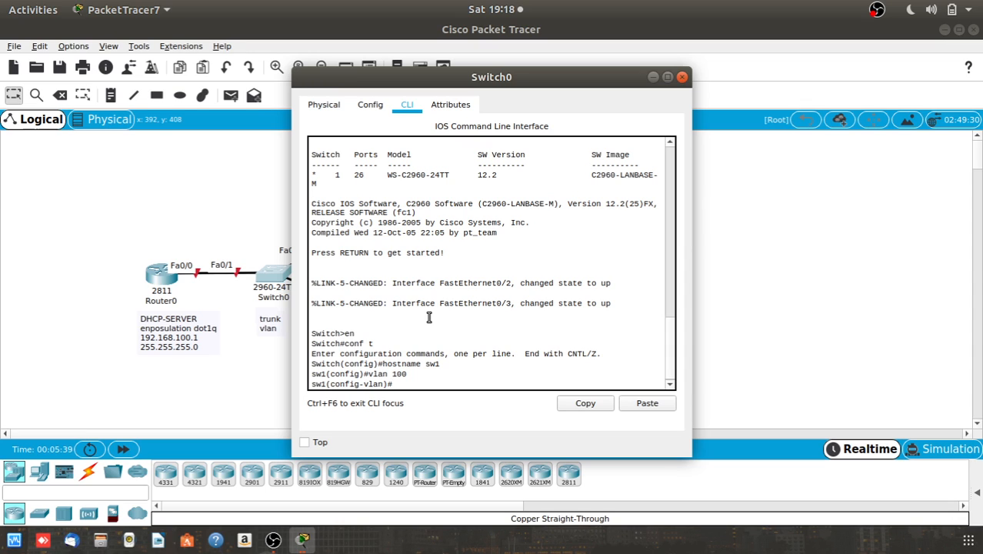
pyautogui.write('name voice')
pyautogui.press('Return')
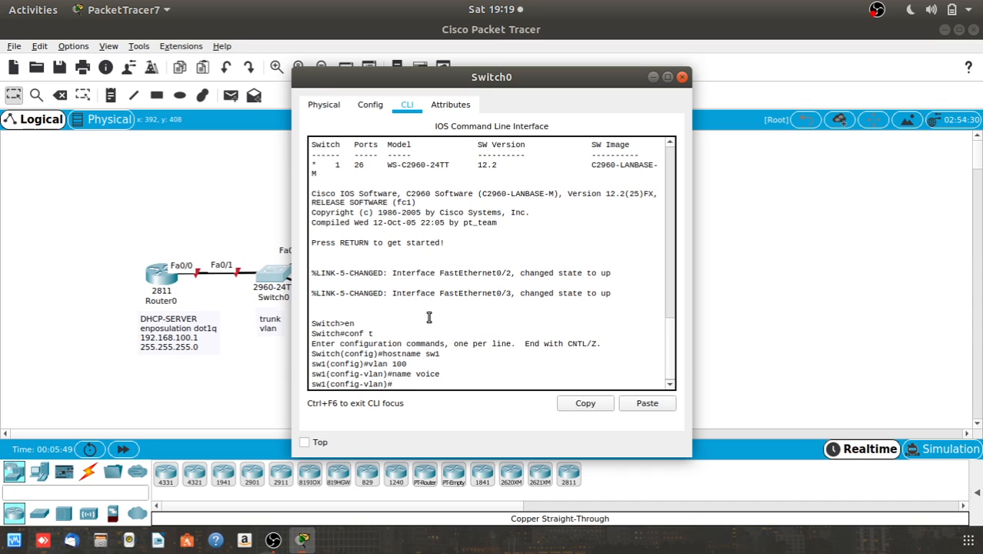
pyautogui.write('ex')
pyautogui.press('Return')
# List the switch's VLANs with do sh vlan and check the entry for VLAN 100.
pyautogui.write('d')
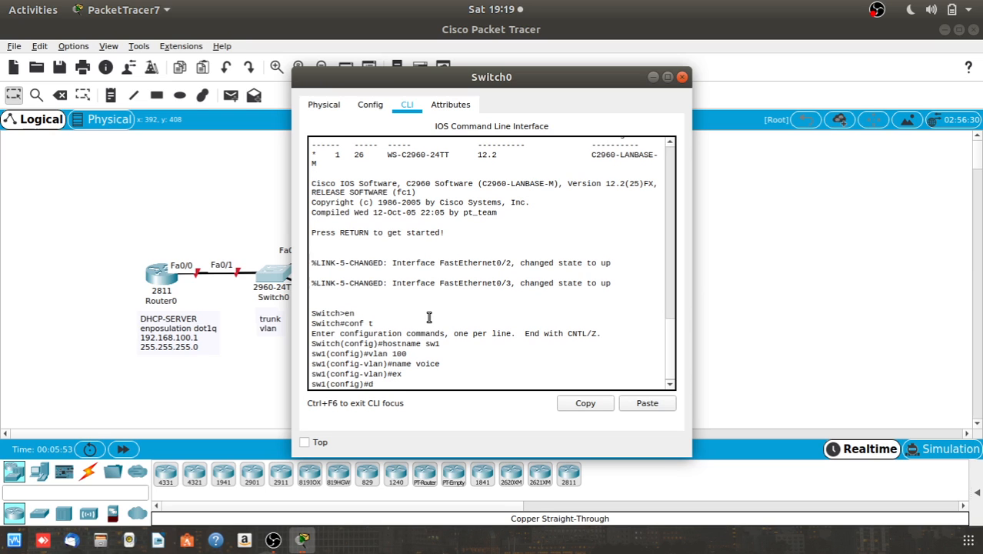
pyautogui.write('o sh vlan')
pyautogui.press('Return')
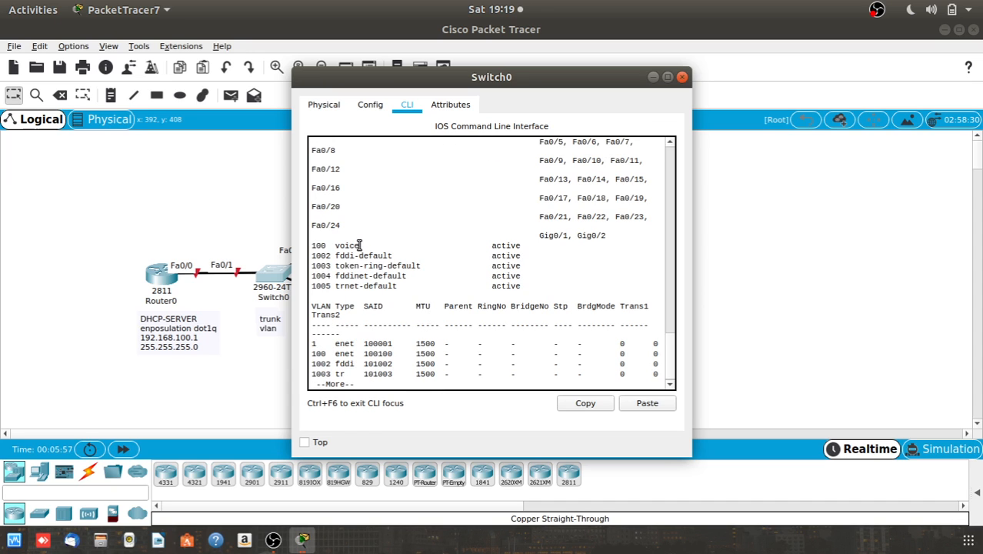
pyautogui.moveTo(360, 246); pyautogui.dragTo(314, 247)
pyautogui.click(368, 243)
pyautogui.press('q')
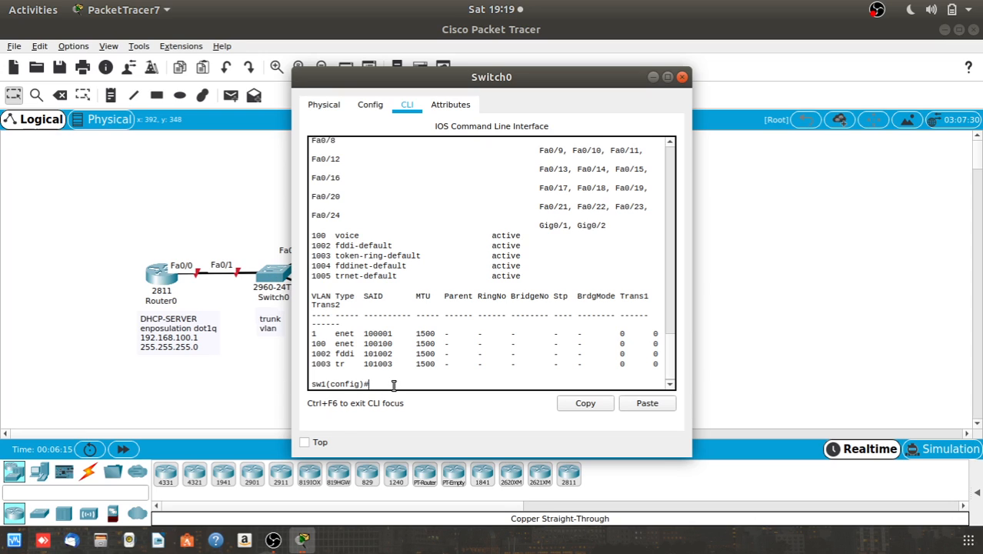
# Set the switch's interface fa0/1 to trunk mode with sw mo trunk, and exit the interface configuration.
pyautogui.write('int fa0/1')
pyautogui.press('Return')
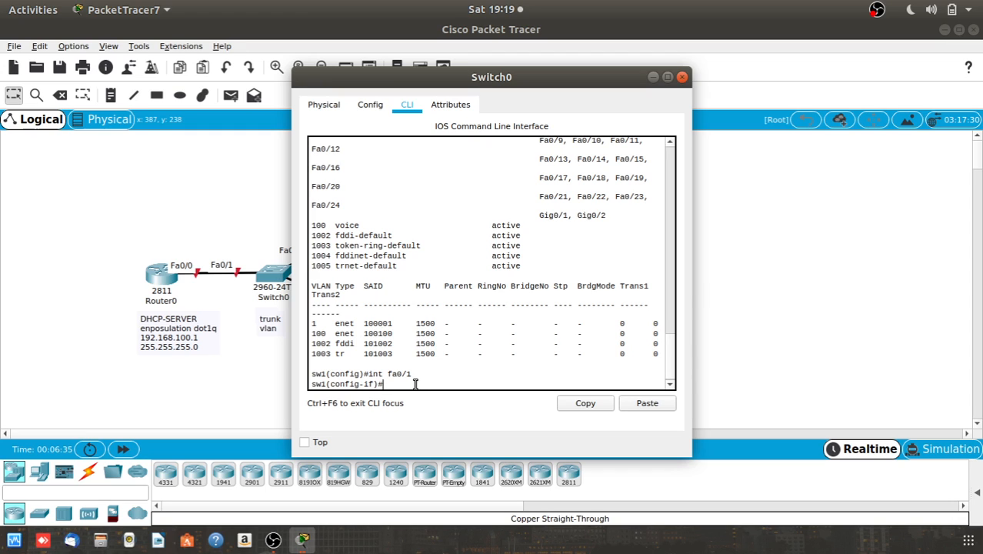
pyautogui.write('sw mo trunk')
pyautogui.press('Return')
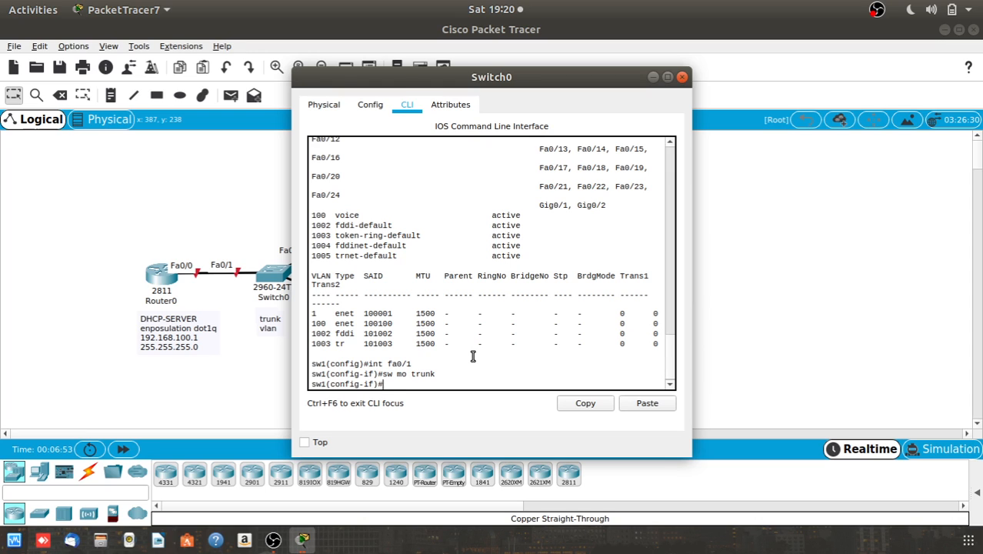
pyautogui.moveTo(441, 77); pyautogui.dragTo(621, 60)
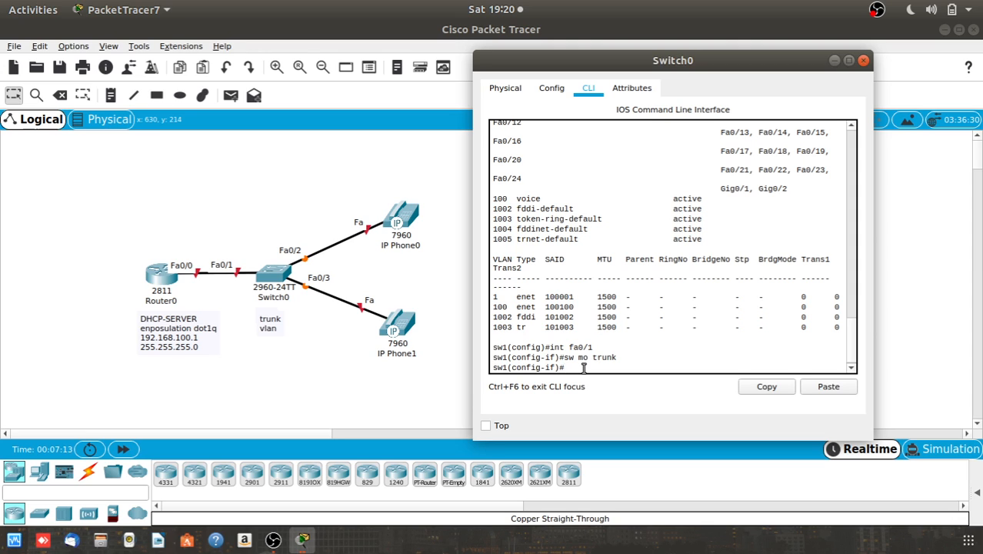
pyautogui.write('ex')
pyautogui.press('Return')
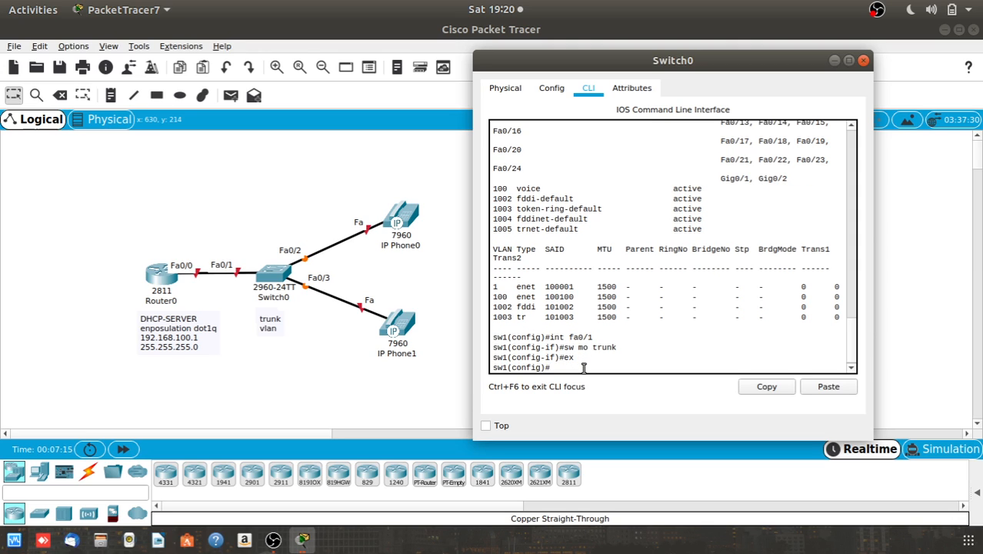
# Assign voice VLAN 100 to the switch's interface range fa0/2-3 with sw voice vlan 100, and close the switch window.
pyautogui.write('int fa0/2-3')
pyautogui.press('Return')
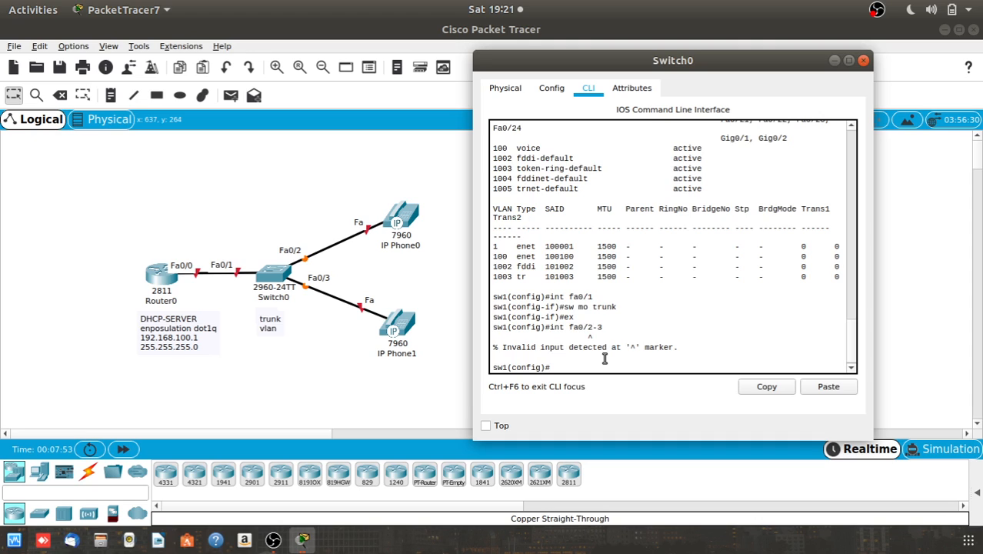
pyautogui.press('Up')
pyautogui.press('Left')
pyautogui.press('Left')
pyautogui.press('Left')
pyautogui.press('Left')
pyautogui.press('Left')
pyautogui.press('Left')
pyautogui.press('Left')
pyautogui.write('range')
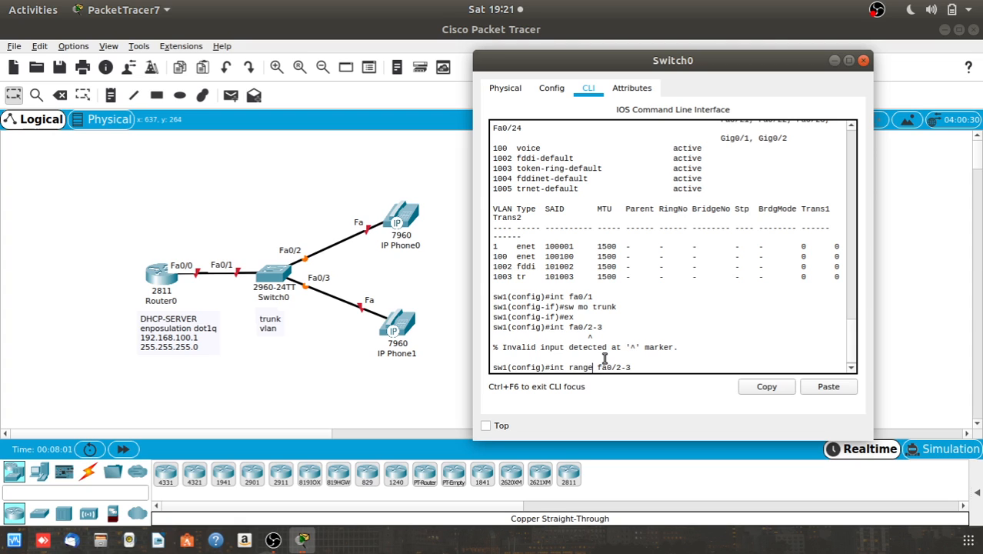
pyautogui.press('Return')
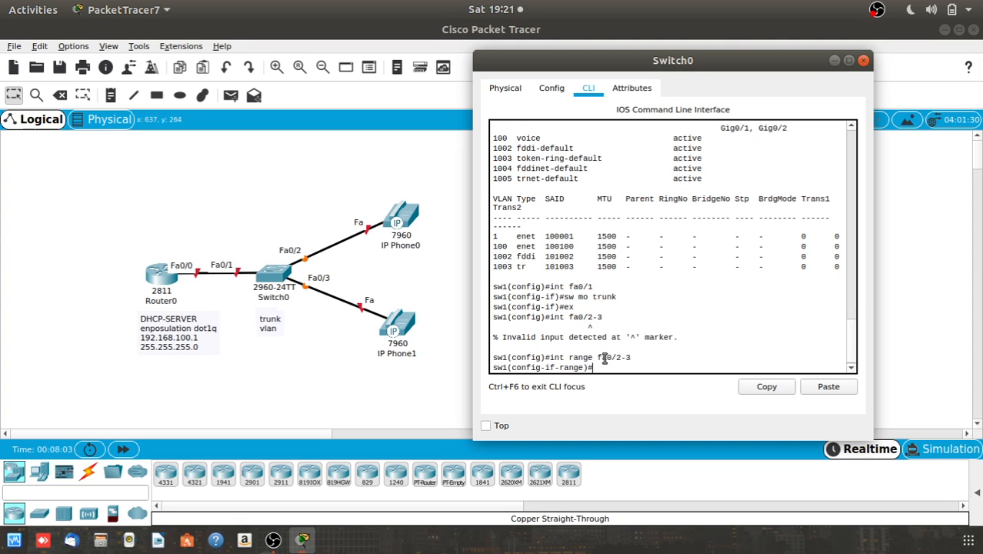
pyautogui.write('sw v')
pyautogui.write('oice vlan 100')
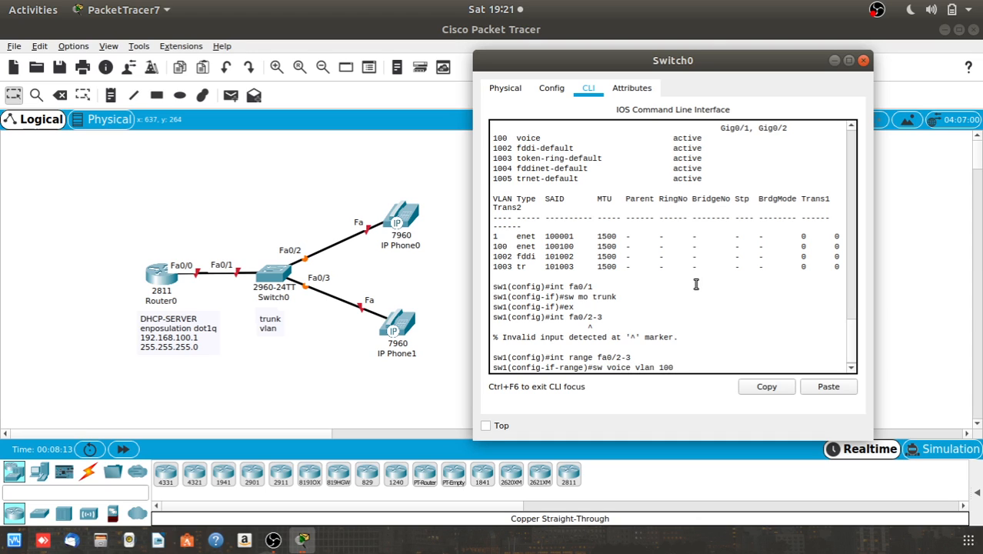
pyautogui.press('Return')
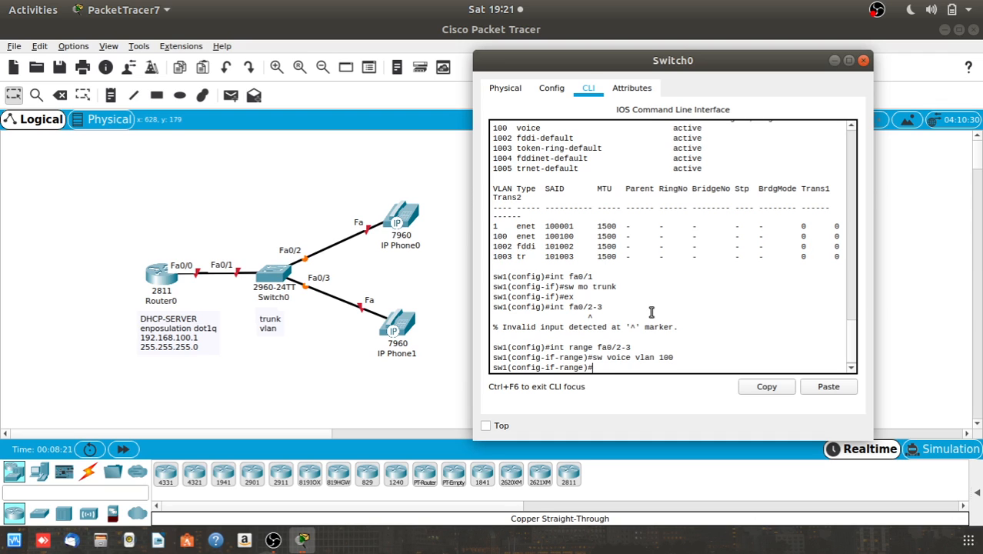
pyautogui.press('Return')
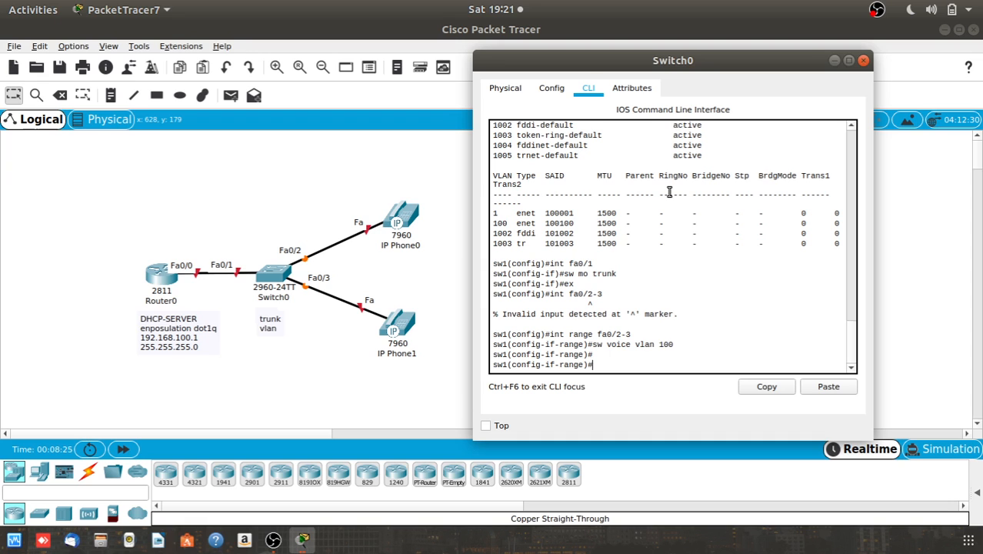
pyautogui.click(863, 61)
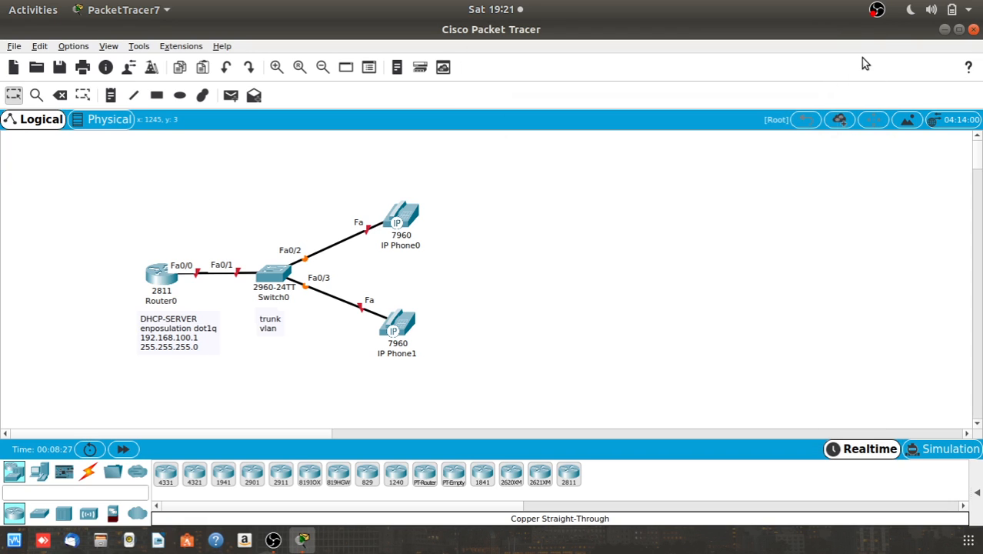
# Plug the VoIP power adapter into the power socket of IP Phone0 and close its window.
pyautogui.click(407, 222)
pyautogui.moveTo(454, 73); pyautogui.dragTo(654, 64)
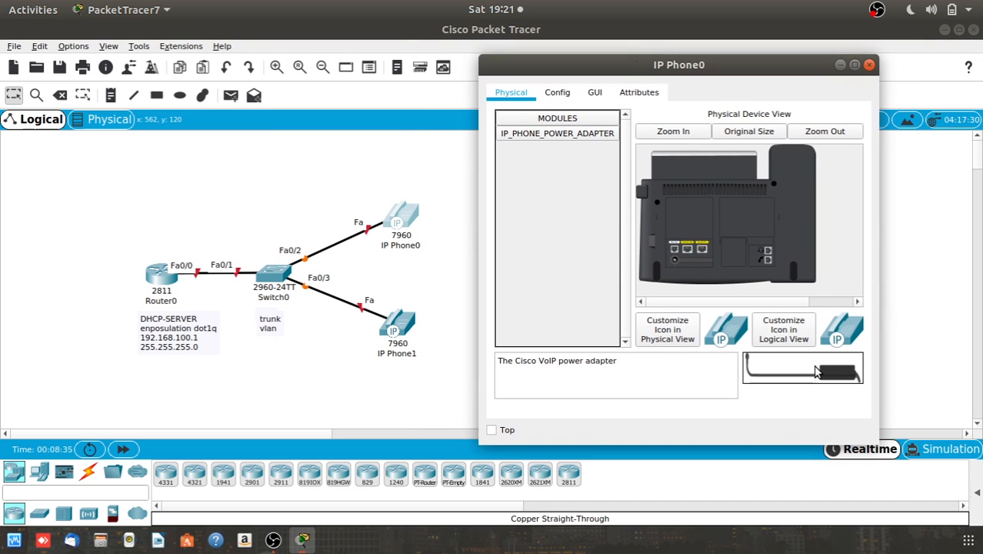
pyautogui.moveTo(818, 371); pyautogui.dragTo(671, 263)
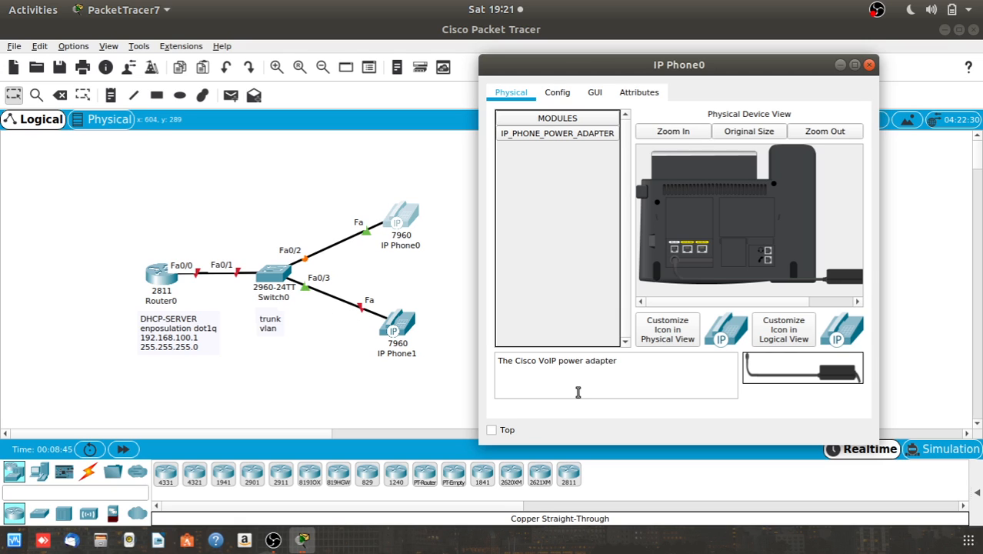
pyautogui.moveTo(797, 377); pyautogui.dragTo(786, 330)
pyautogui.click(870, 65)
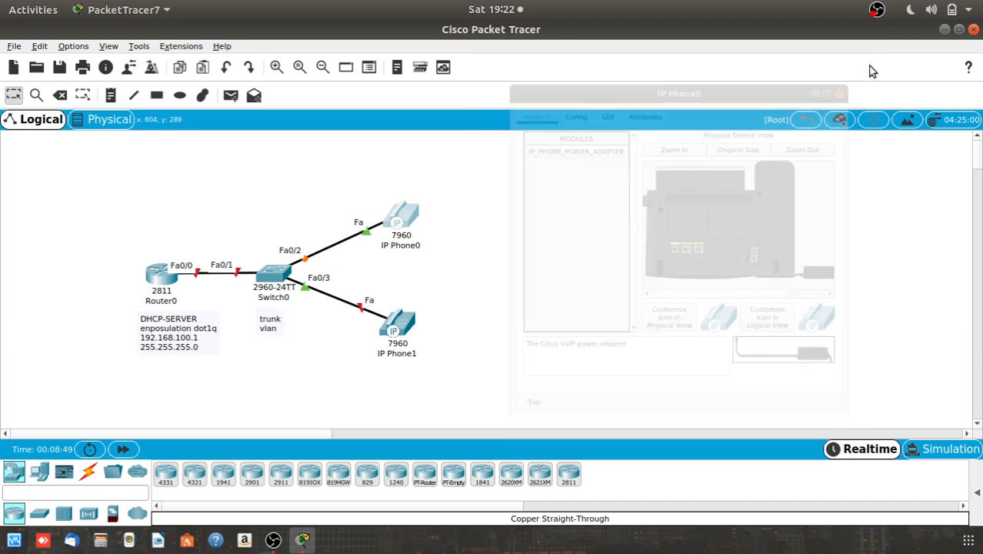
# Plug the VoIP power adapter into the power socket of IP Phone1 and close its window.
pyautogui.click(398, 335)
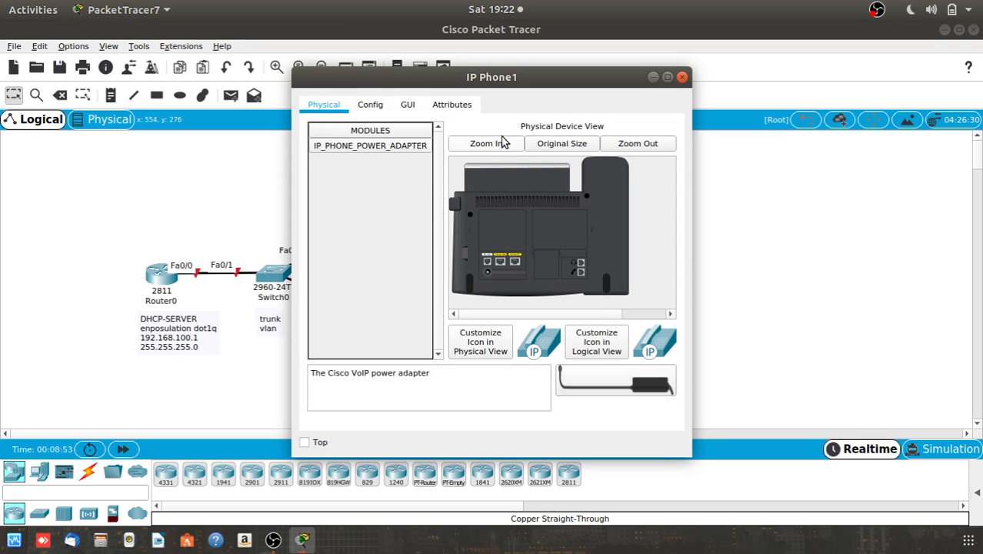
pyautogui.moveTo(602, 382); pyautogui.dragTo(493, 276)
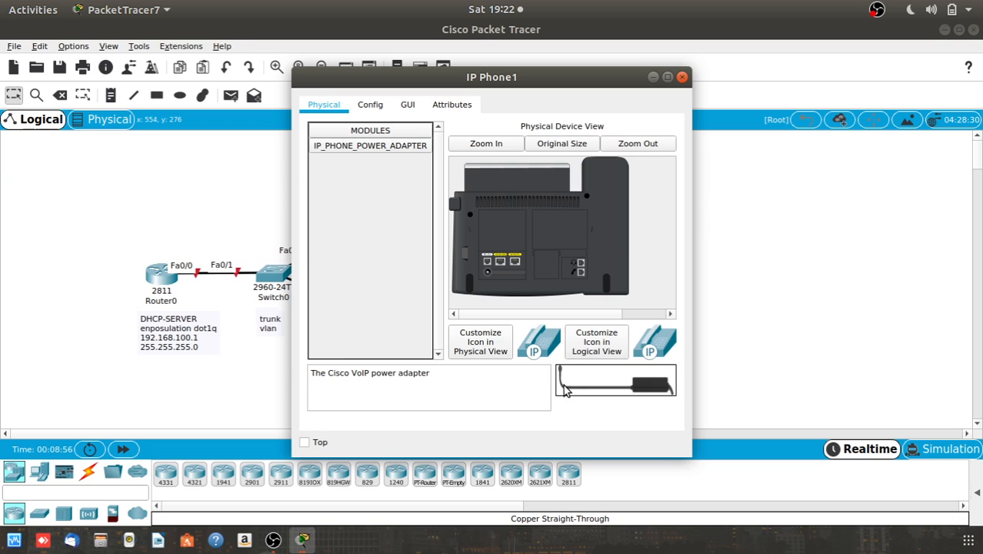
pyautogui.moveTo(565, 388)
pyautogui.mouseDown()
pyautogui.moveTo(557, 308)
pyautogui.moveTo(566, 370)
pyautogui.mouseUp()
pyautogui.moveTo(613, 388); pyautogui.dragTo(489, 275)
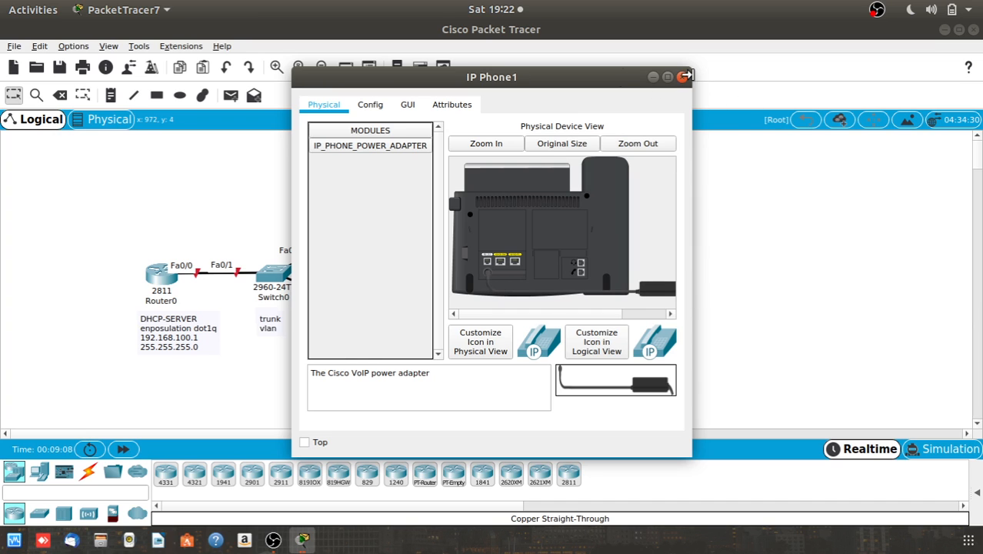
pyautogui.click(683, 77)
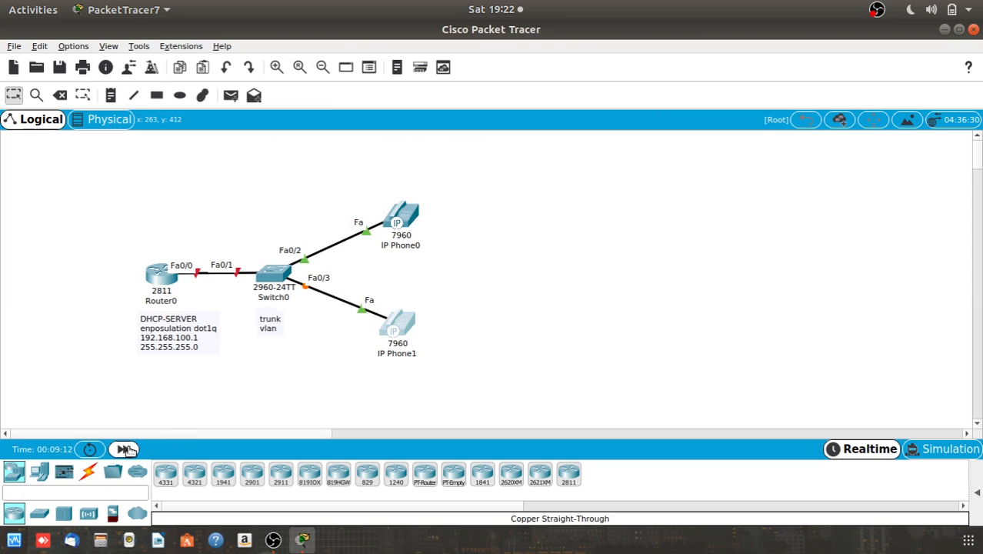
# Fast-forward the simulation time, then open Router0's command line and answer no to the initial configuration dialog.
pyautogui.click(126, 450)
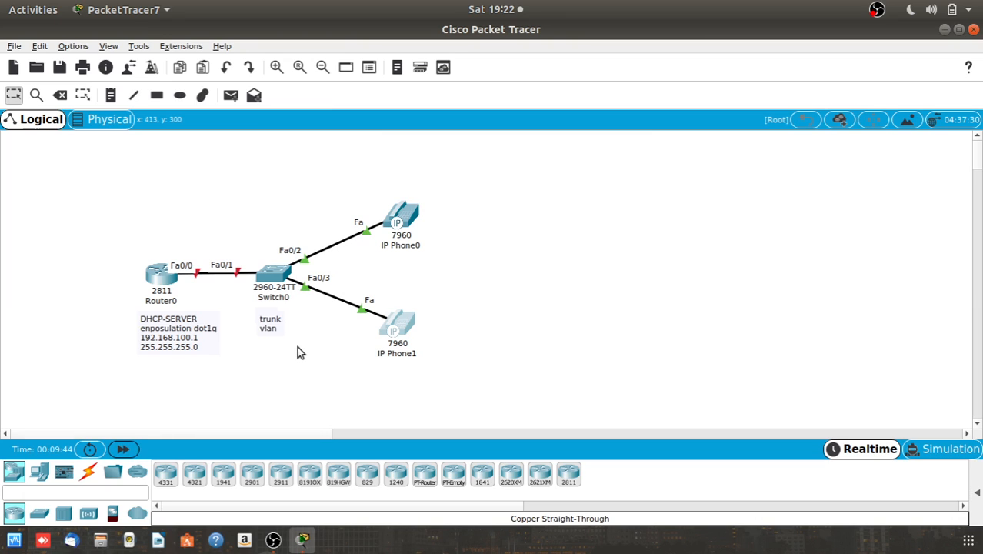
pyautogui.click(163, 273)
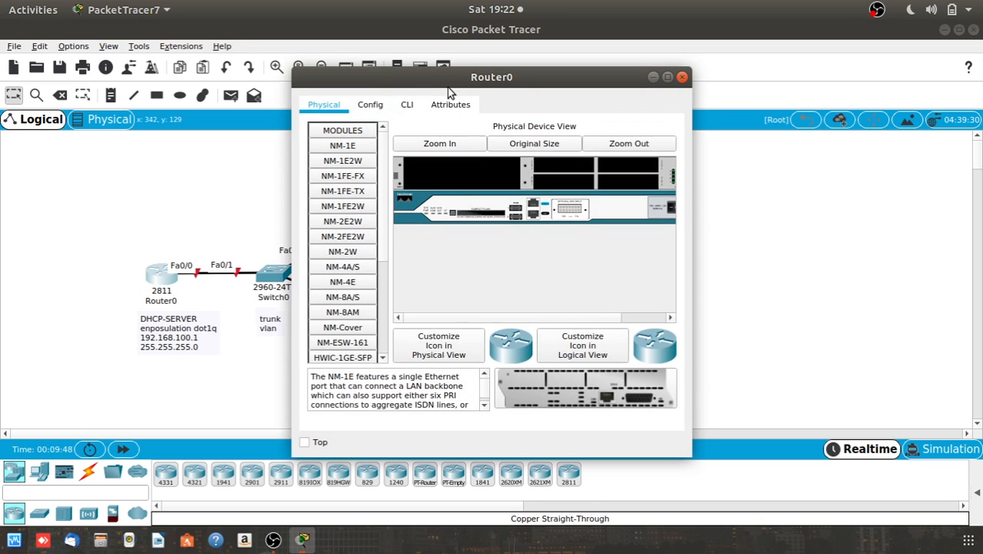
pyautogui.click(410, 106)
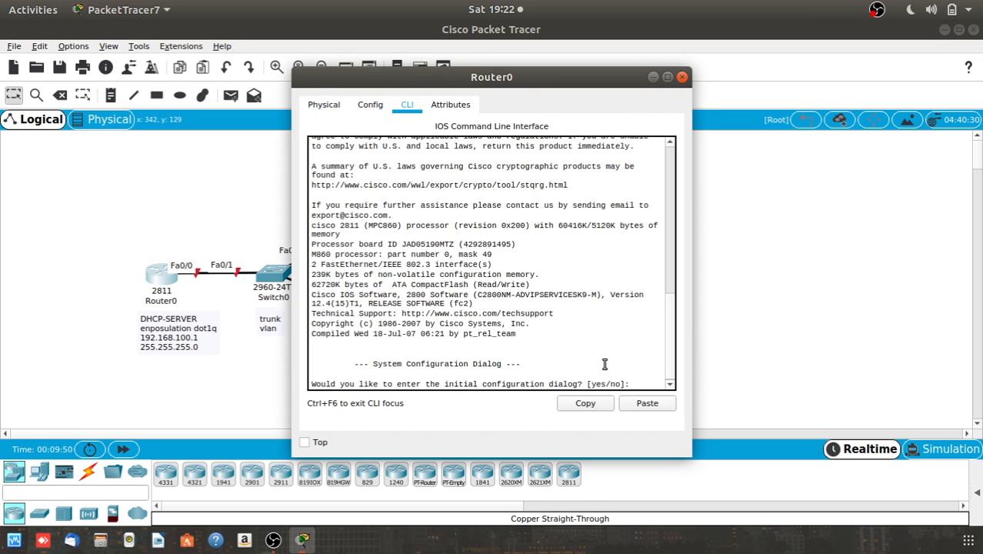
pyautogui.write('no')
pyautogui.press('Return')
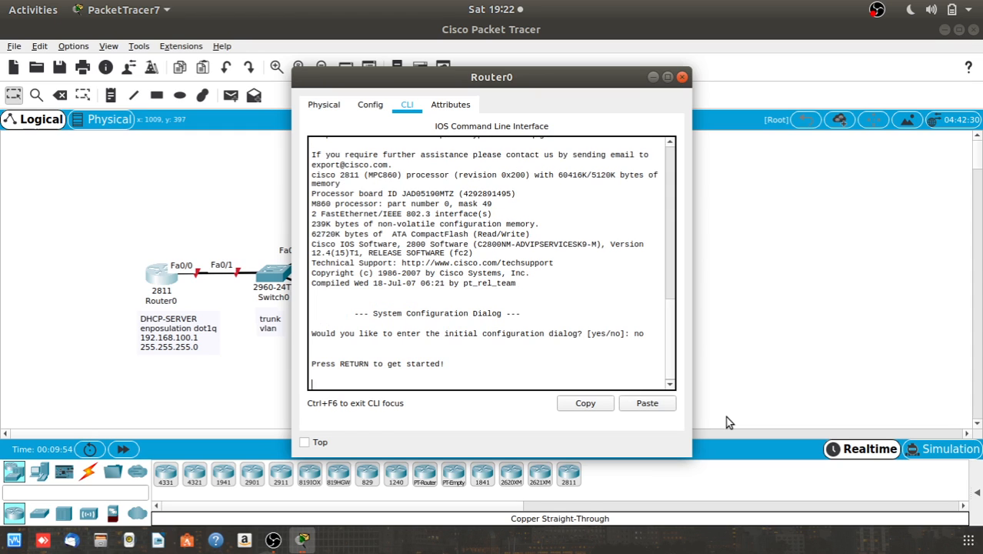
pyautogui.press('Return')
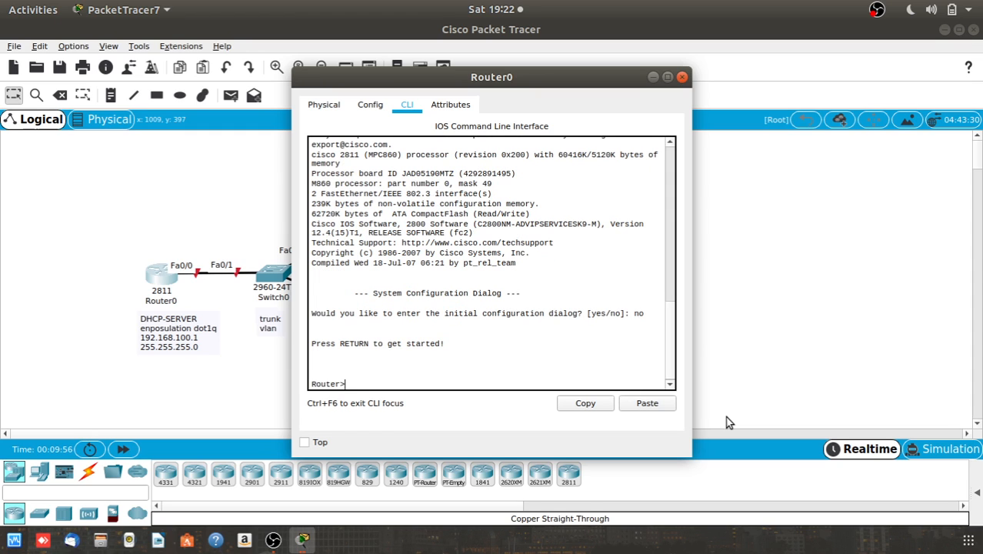
# Enter privileged mode and then global configuration mode on Router0 with en and conf t.
pyautogui.write('en')
pyautogui.press('Return')
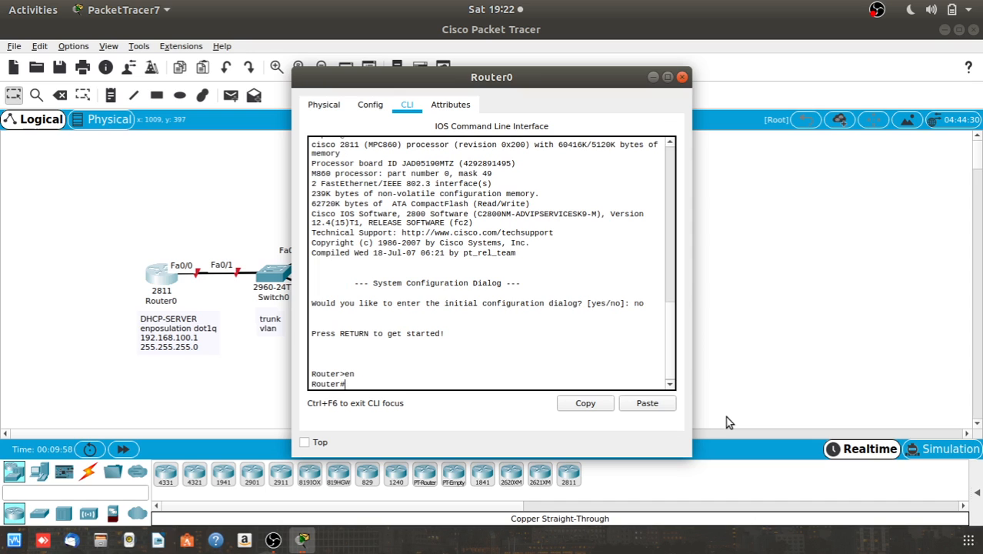
pyautogui.write('conf t')
pyautogui.press('Return')
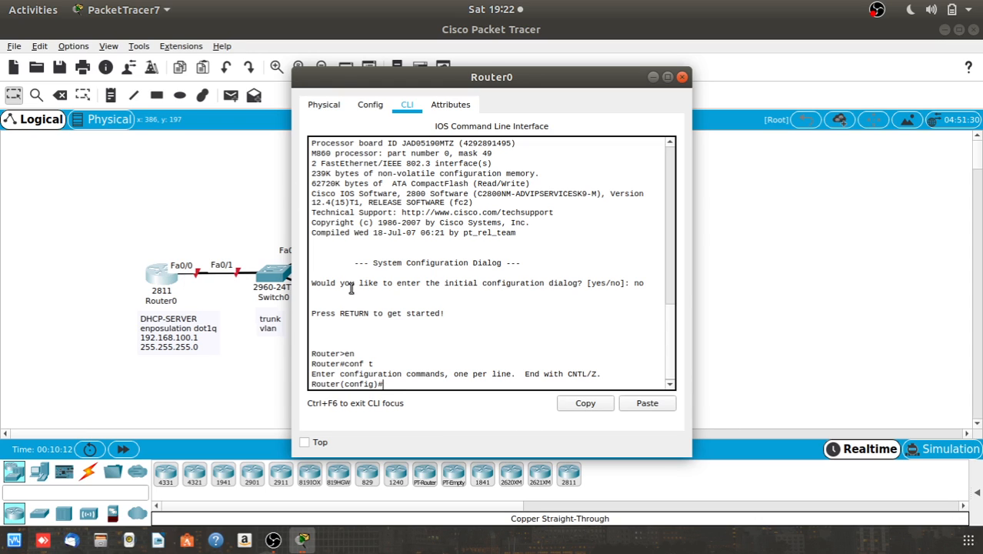
# Enable the router's interface fa0/0 with no shutdown.
pyautogui.write('int fa0/0')
pyautogui.press('Return')
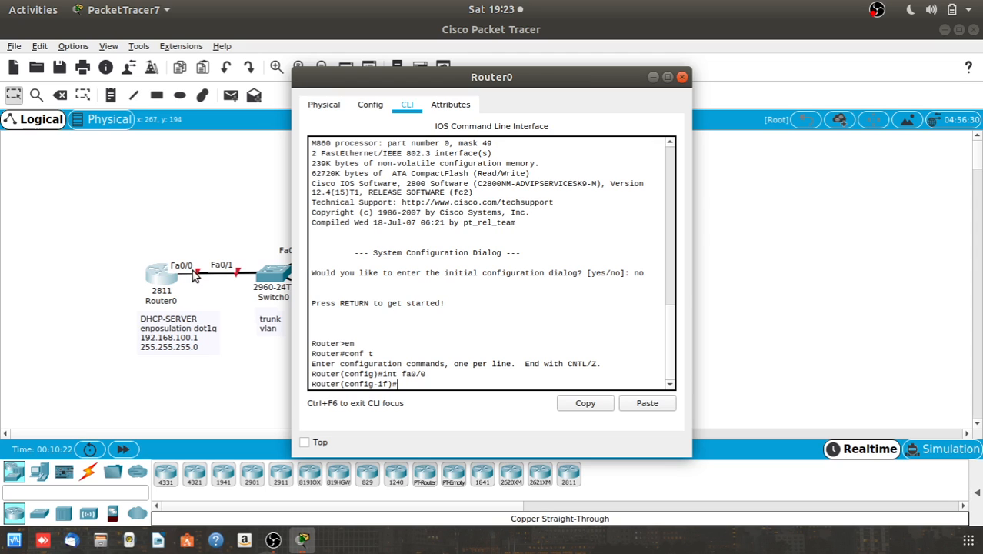
pyautogui.click(482, 376)
pyautogui.click(424, 382)
pyautogui.write('no shutdown')
pyautogui.press('Return')
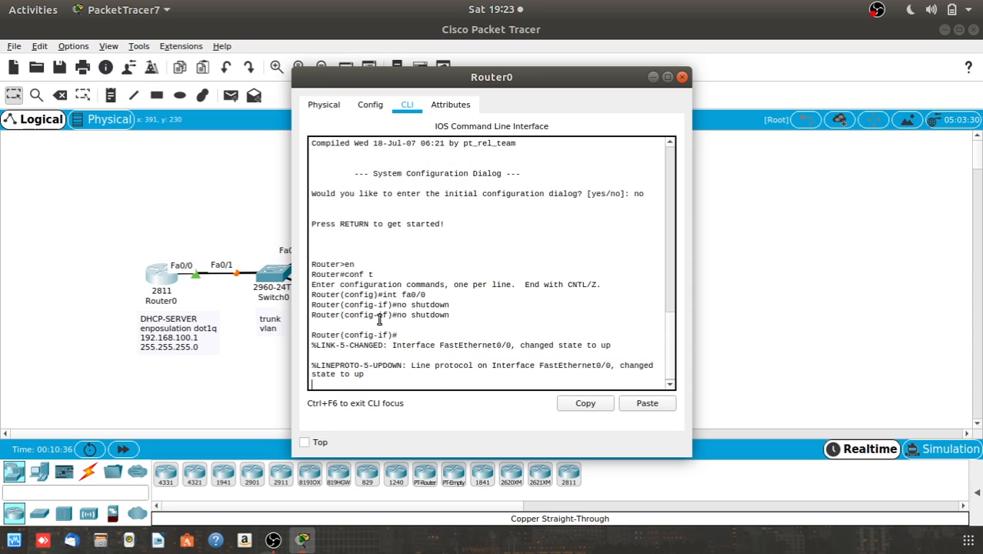
pyautogui.press('Return')
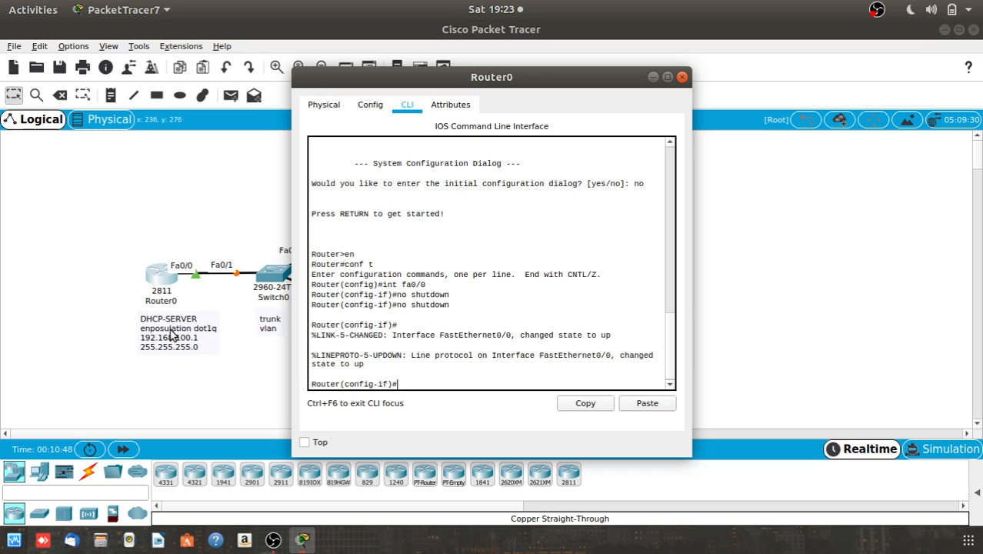
pyautogui.click(468, 375)
pyautogui.press('Return')
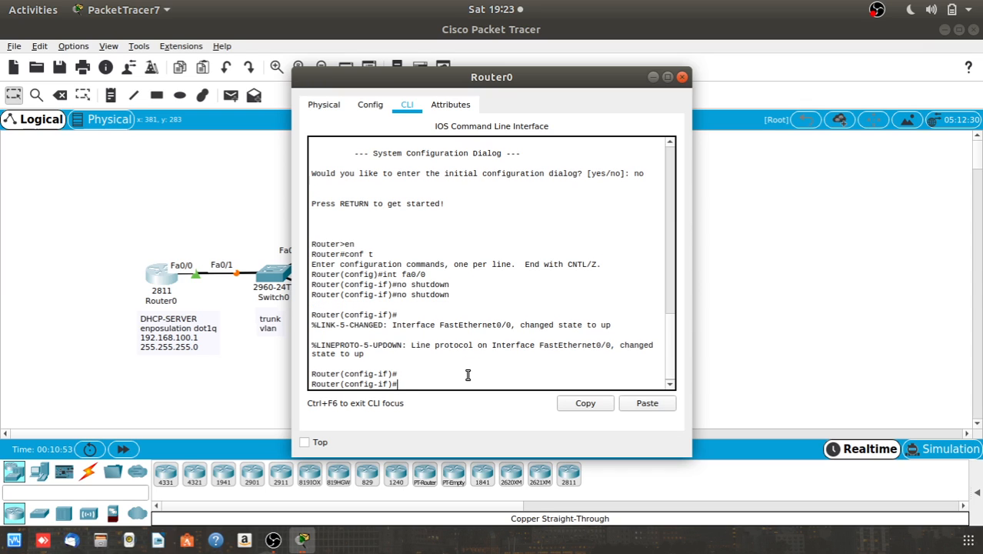
# Create the router's subinterface fa0/0.100 and set its encapsulation with encapsulation dot1Q 100.
pyautogui.write('int fa0/0.100')
pyautogui.press('Return')
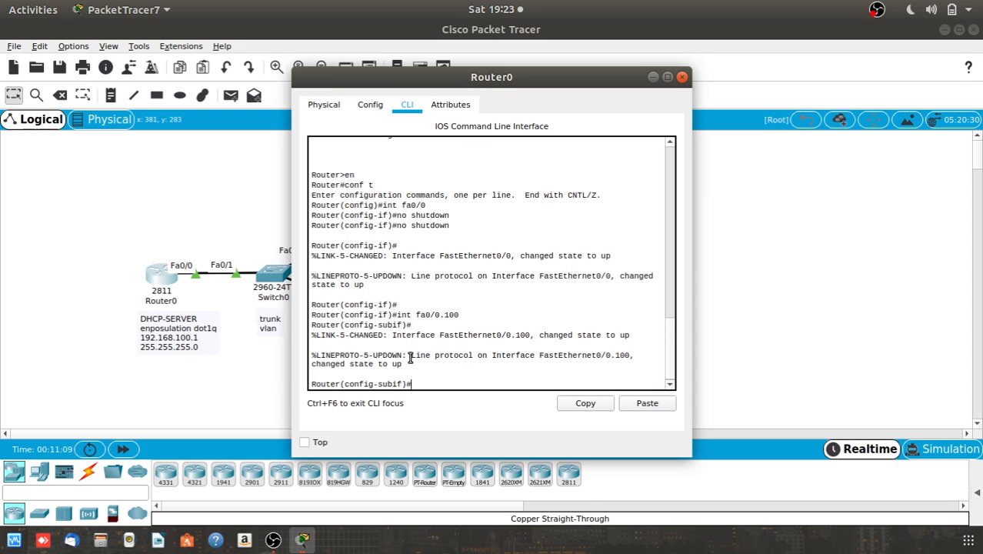
pyautogui.write('enca')
pyautogui.press('Tab')
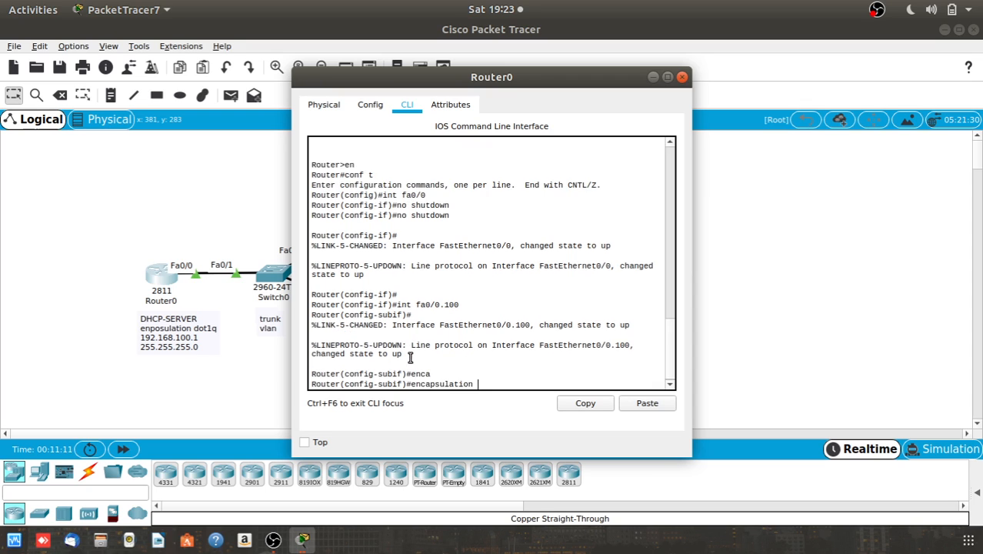
pyautogui.write('dot')
pyautogui.press('Tab')
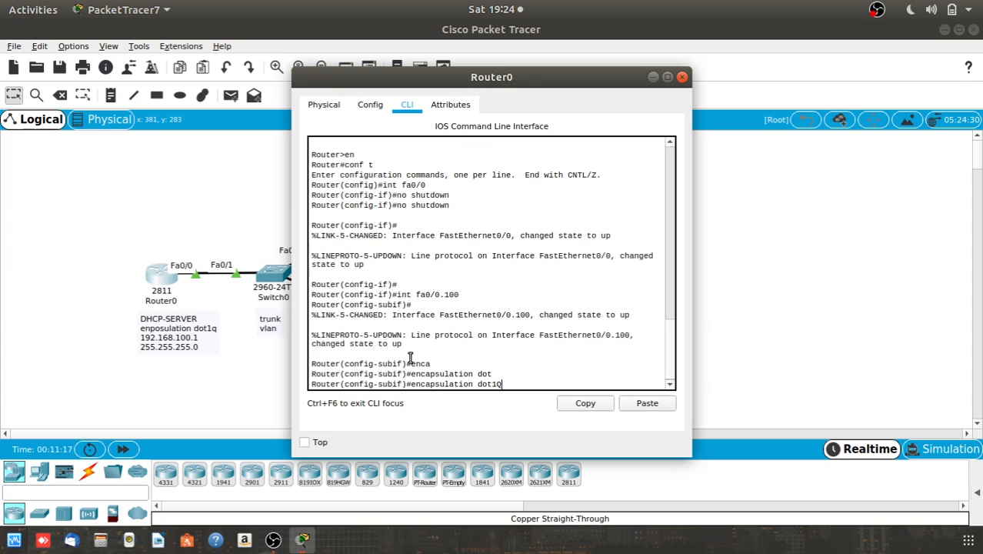
pyautogui.press('BackSpace')
pyautogui.press('BackSpace')
pyautogui.press('Tab')
pyautogui.write('100')
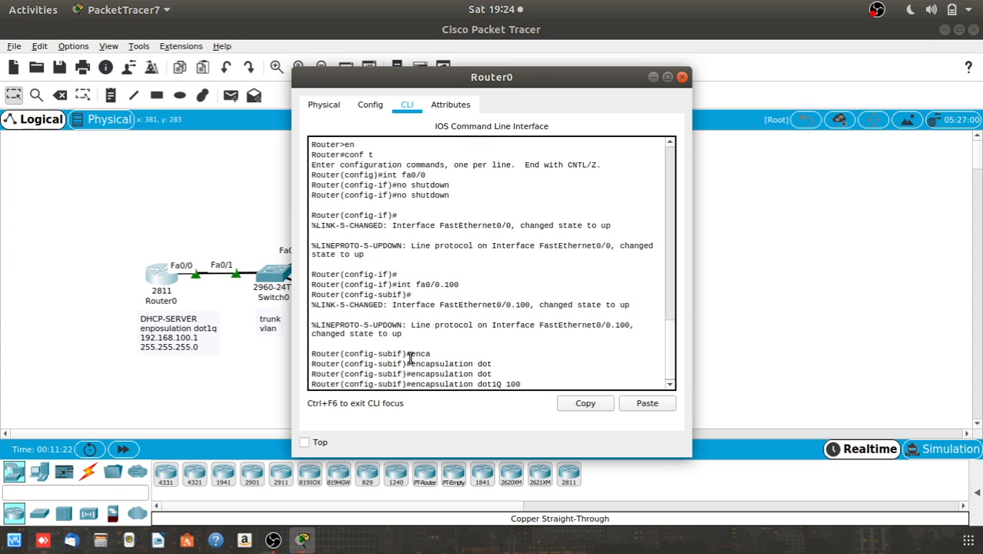
pyautogui.press('Return')
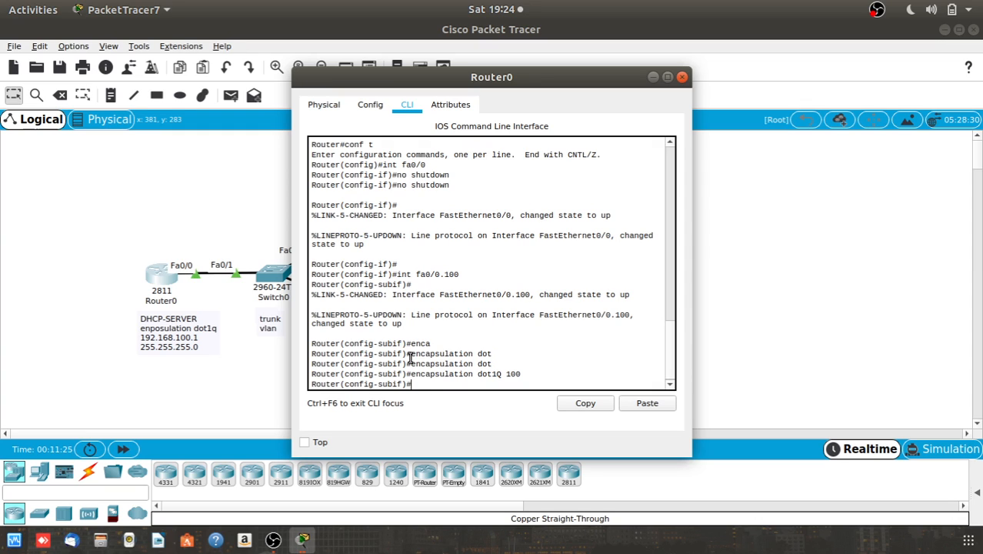
# Assign the IP address 192.168.100.1 with mask 255.255.255.0 to subinterface fa0/0.100.
pyautogui.write('ip addre')
pyautogui.press('Tab')
pyautogui.write('192')
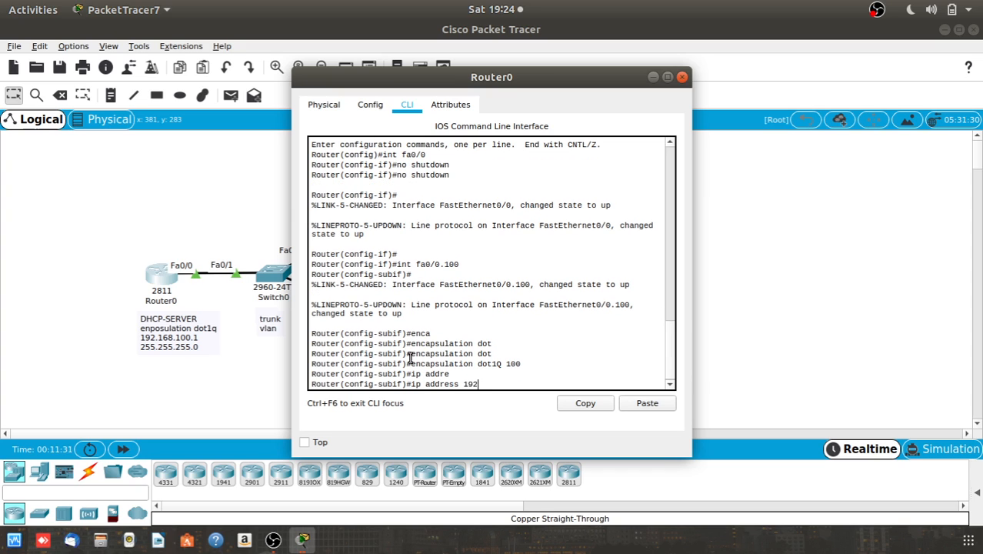
pyautogui.write('.168.100.1 255.255.25')
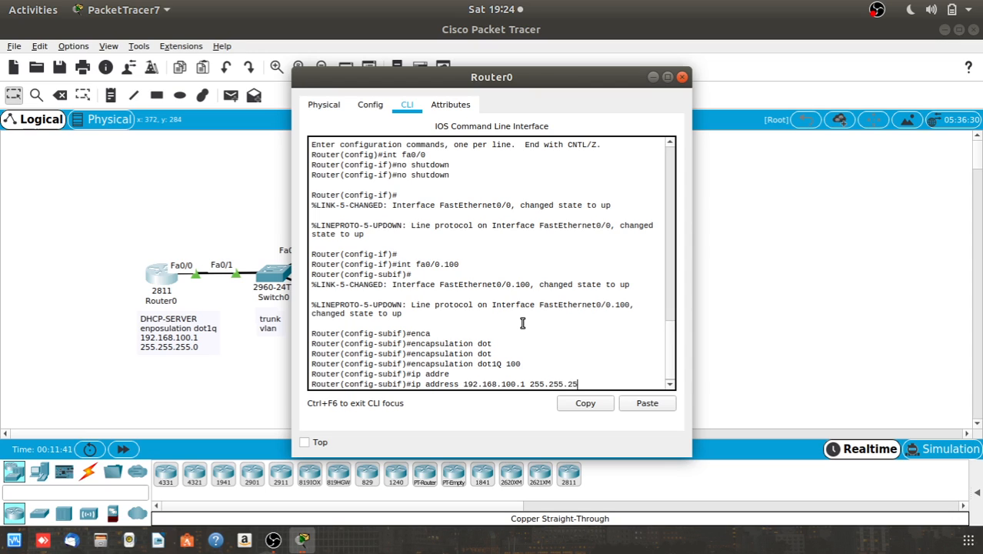
pyautogui.write('5.0')
pyautogui.press('Return')
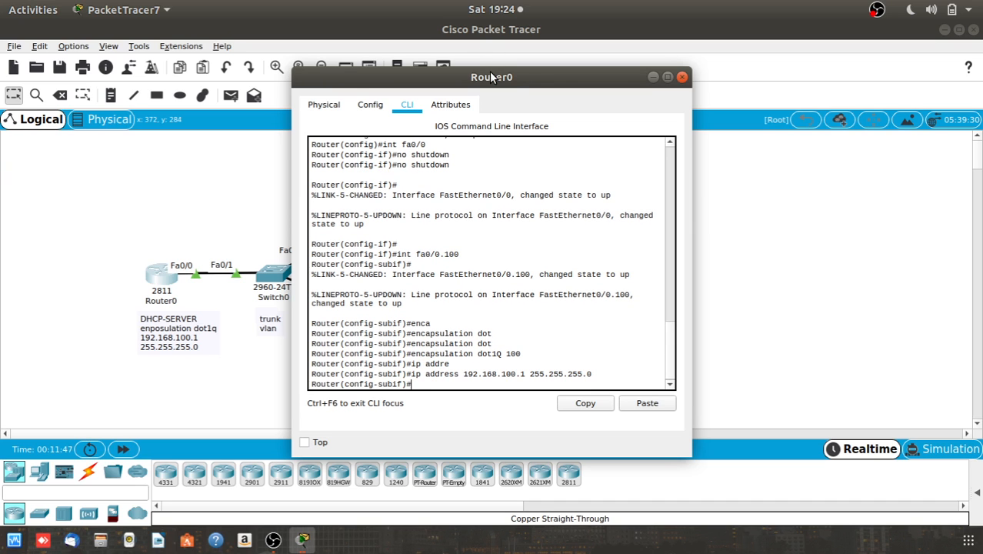
# Create the DHCP pool voip on the router with network 192.168.100.0 255.255.255.0, moving the router window off the topology.
pyautogui.moveTo(491, 76); pyautogui.dragTo(701, 74)
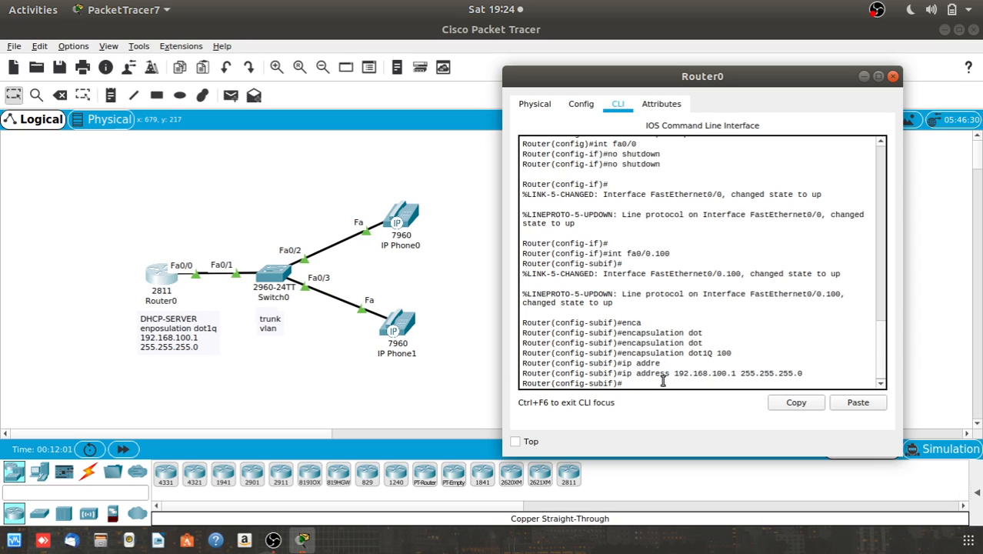
pyautogui.write('ip dhcp pool voip')
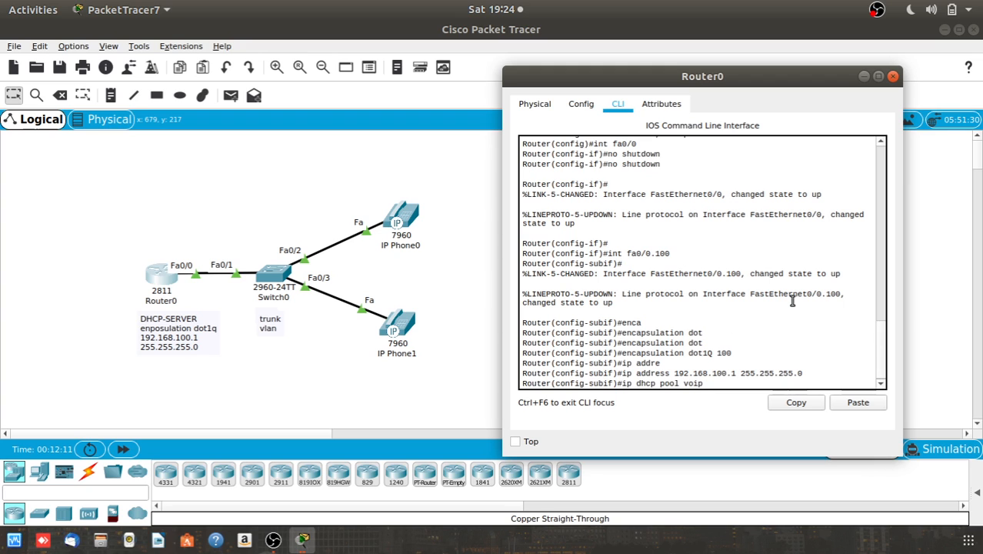
pyautogui.press('Return')
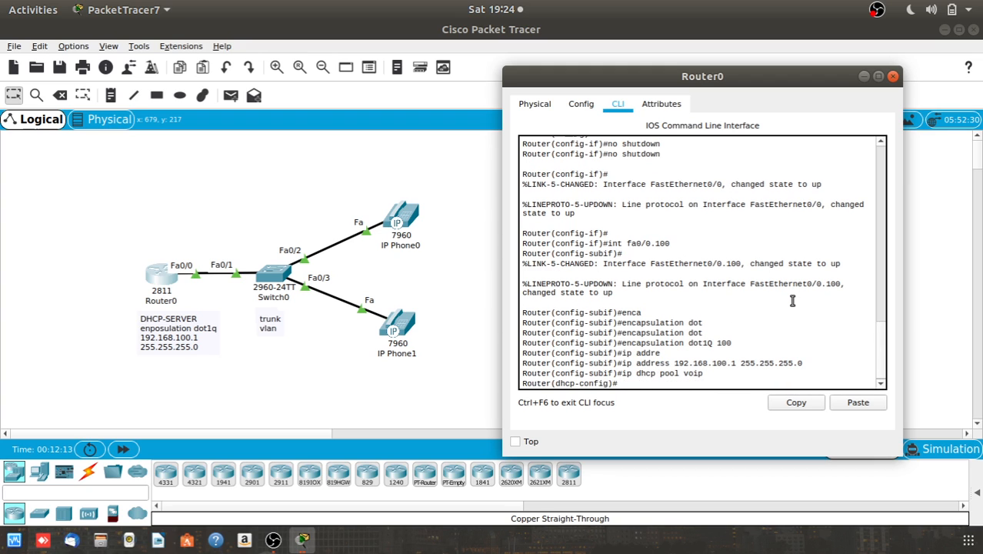
pyautogui.write('net')
pyautogui.press('Tab')
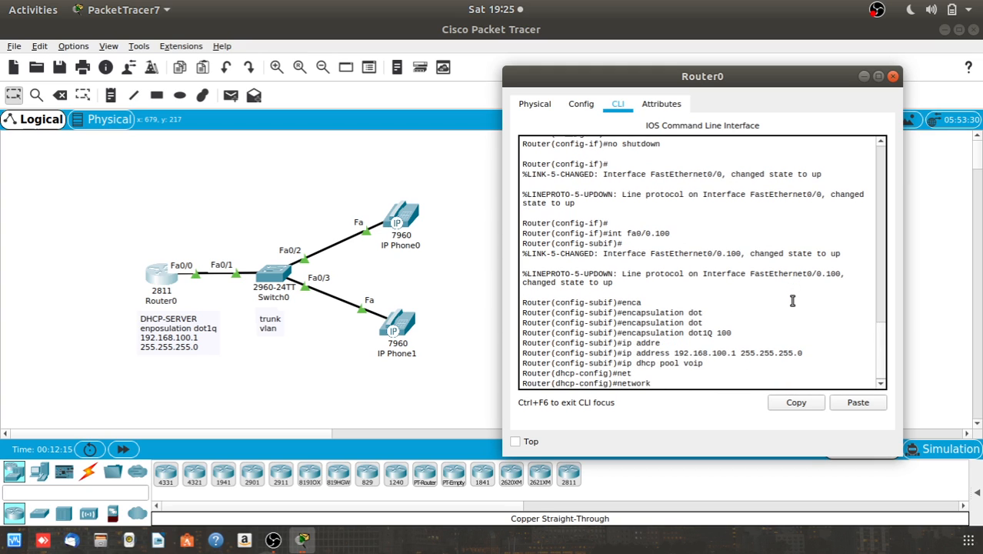
pyautogui.write('192.168.100.0 255.255.255.')
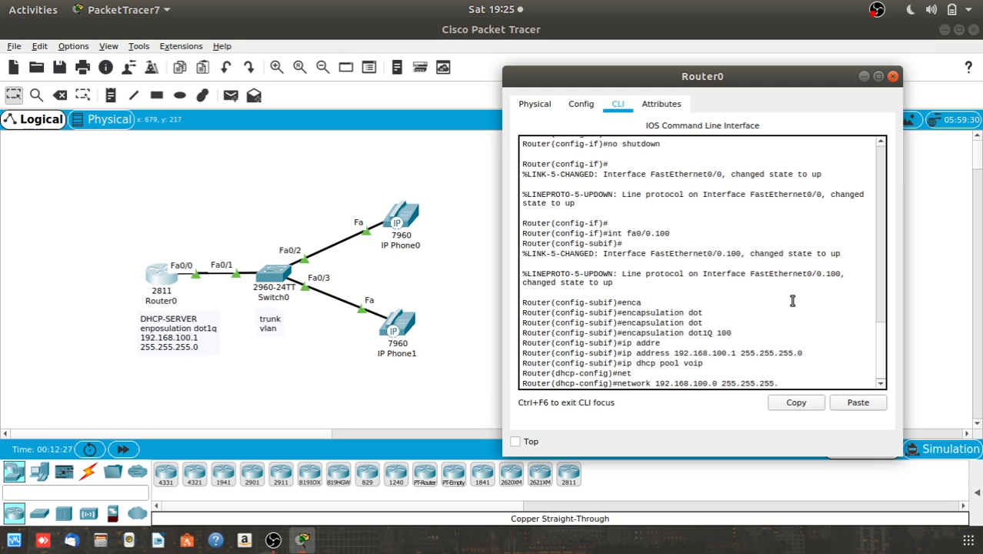
pyautogui.write('0')
pyautogui.press('Return')
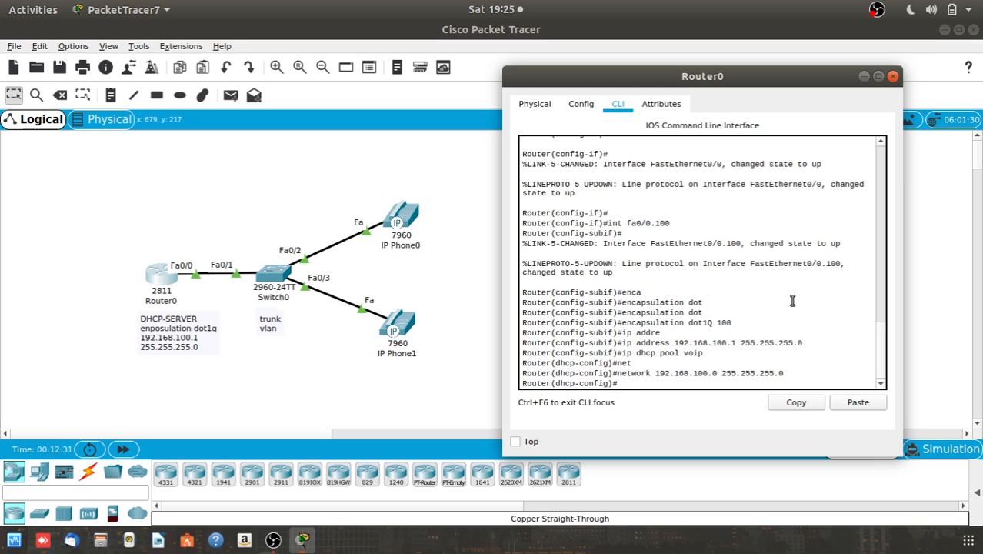
# Set the voip pool's default router to 192.168.100.1 and its DNS server to 192.168.10.1.
pyautogui.write('def')
pyautogui.press('Tab')
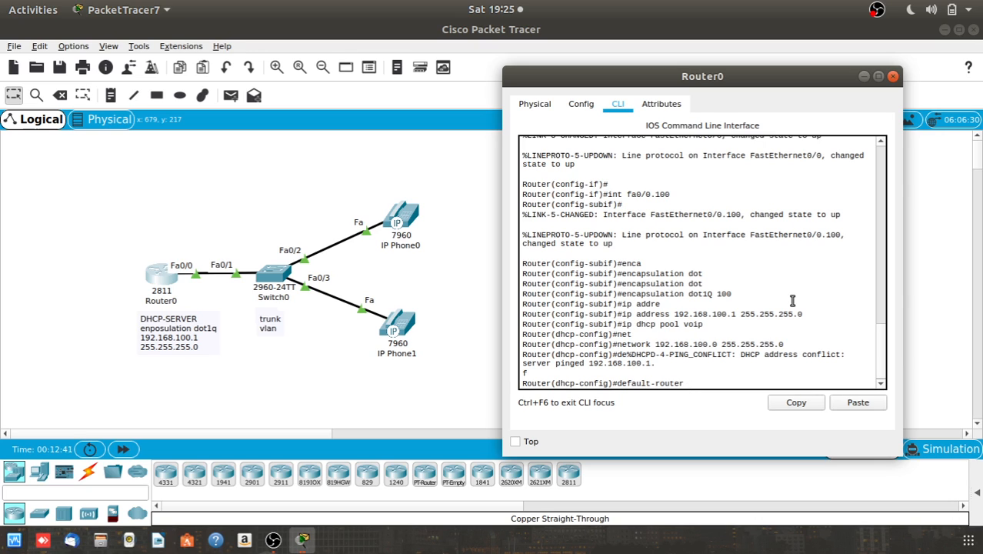
pyautogui.write('192.168.100.1')
pyautogui.press('Return')
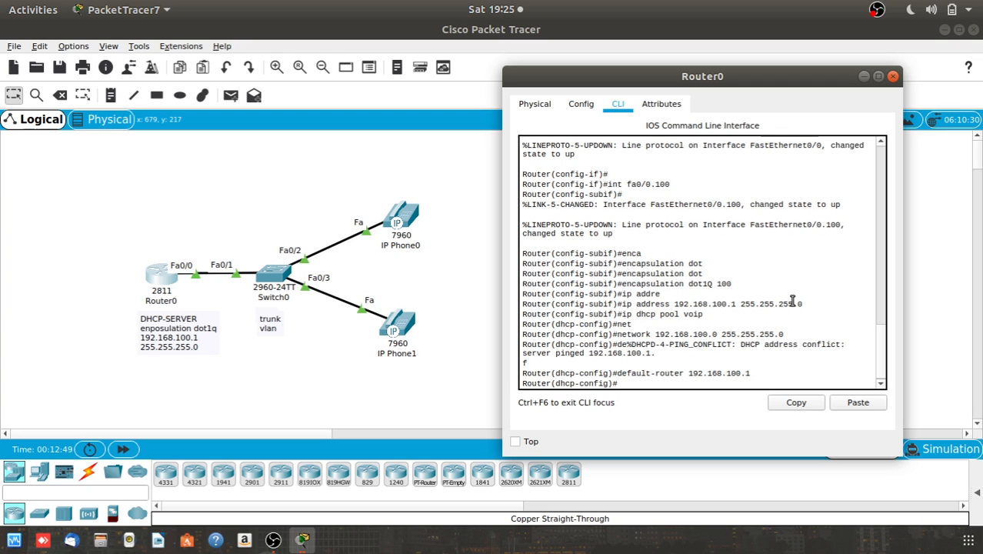
pyautogui.write('dns')
pyautogui.press('Tab')
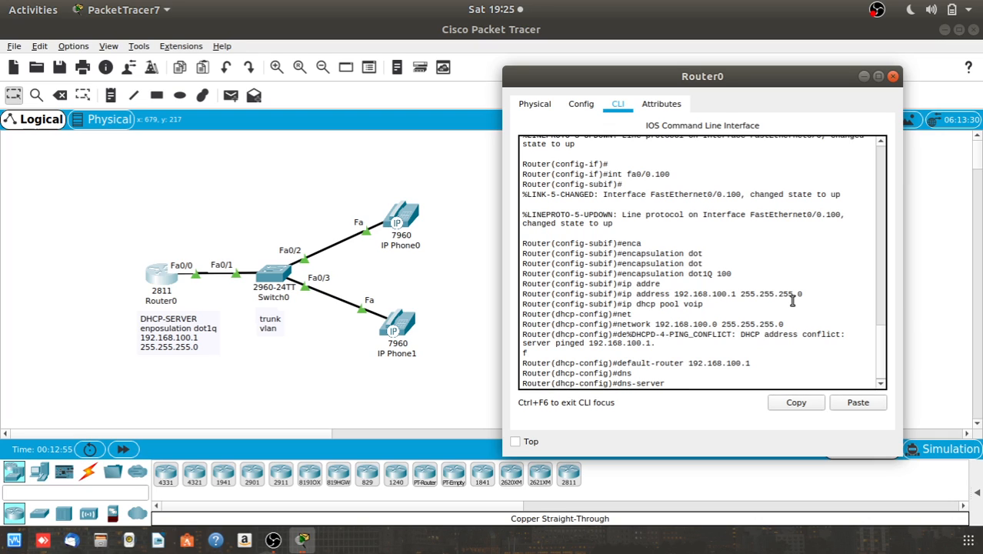
pyautogui.write('192.168.10.1')
pyautogui.press('Return')
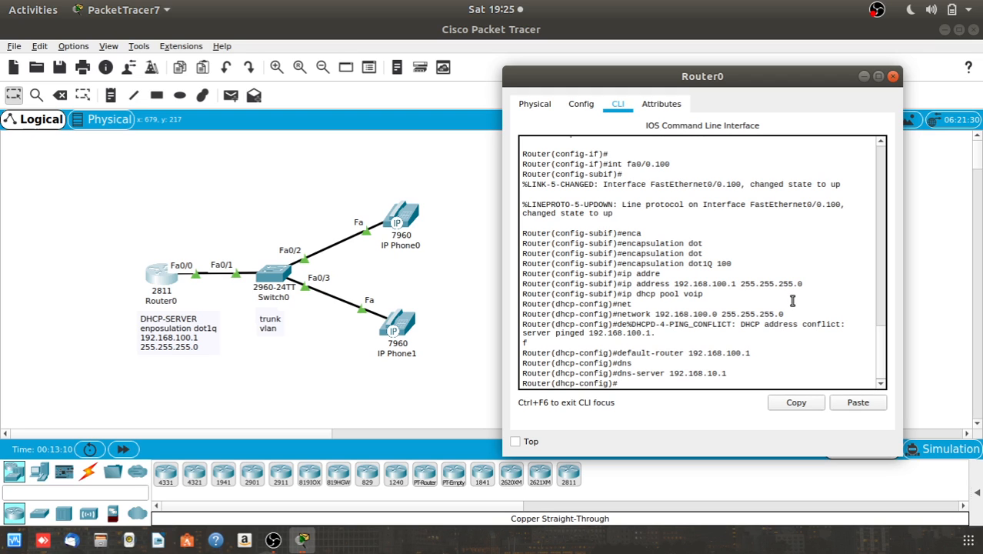
# Add option 150 ip 192.168.100.1 to the voip pool, and exit the DHCP configuration.
pyautogui.write('opti')
pyautogui.press('Tab')
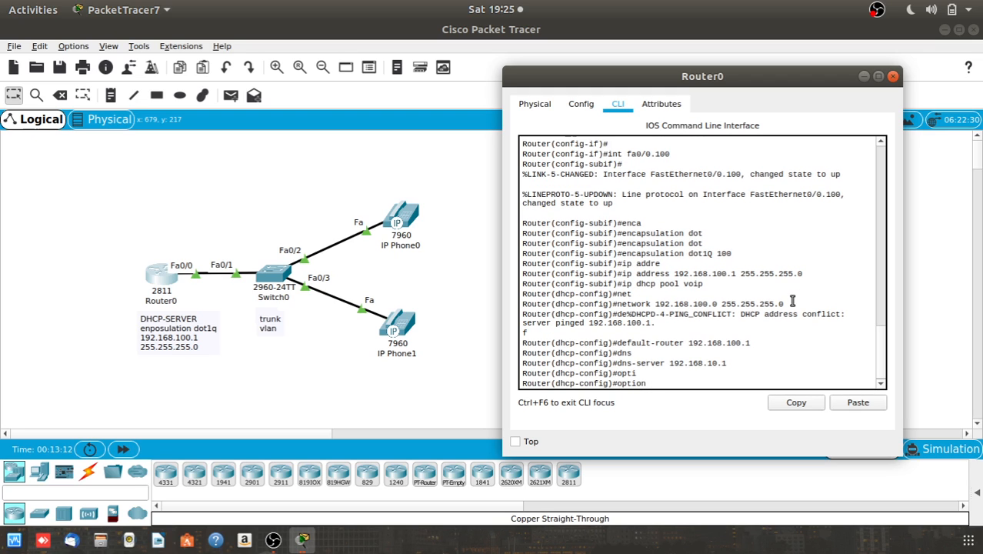
pyautogui.write('150 ip 192.168.100.1')
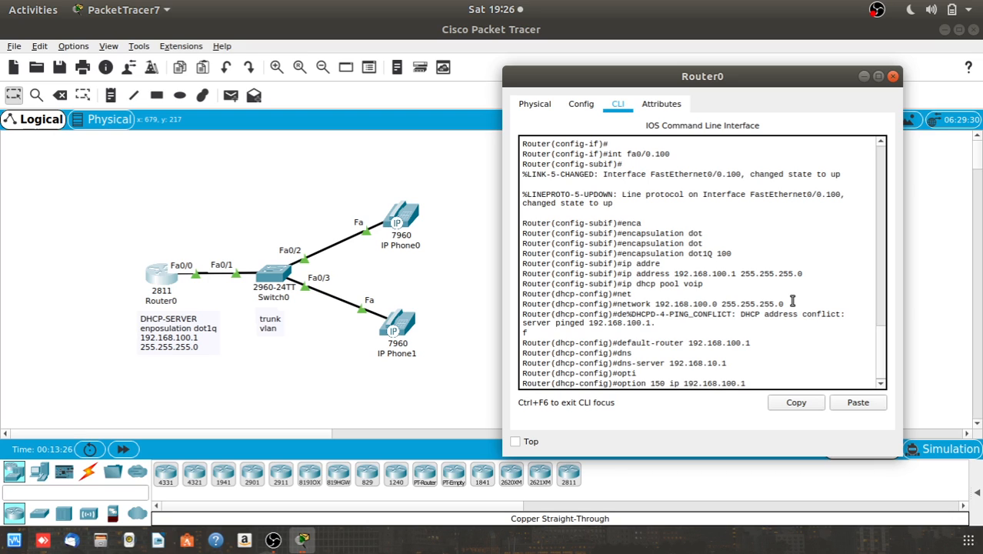
pyautogui.press('Return')
pyautogui.write('ex')
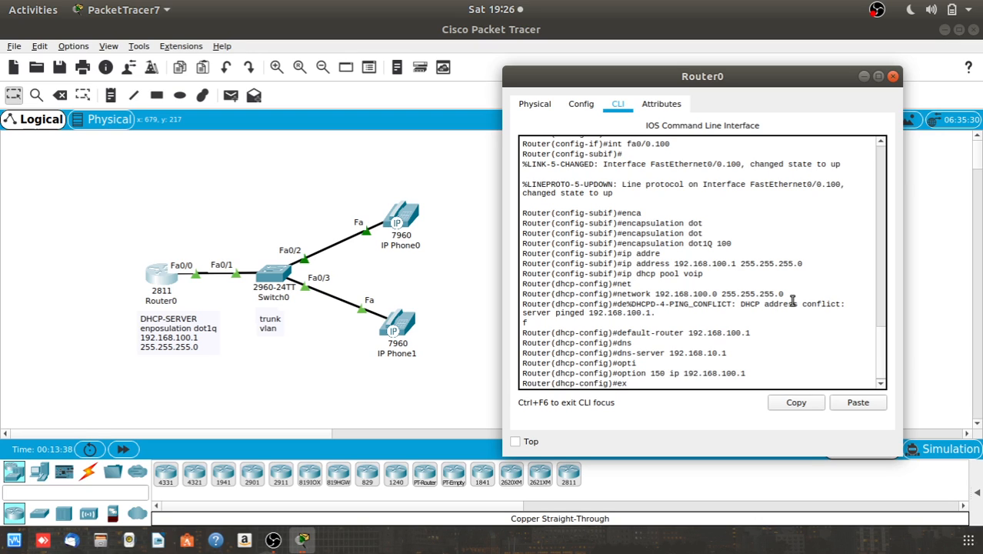
pyautogui.press('Return')
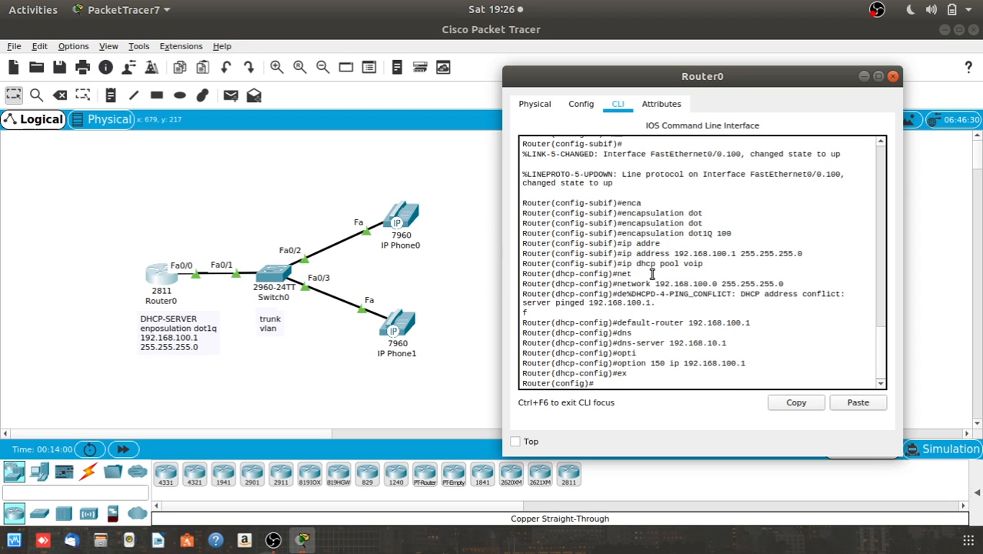
# Exclude the address 192.168.100.1 from the router's DHCP assignments.
pyautogui.write('ip dhcp')
pyautogui.press('Tab')
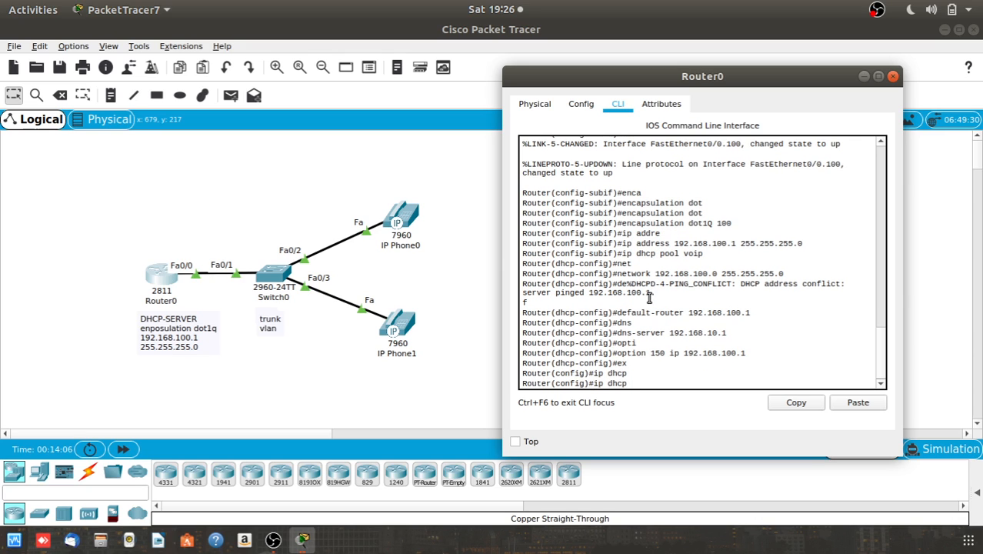
pyautogui.write('exc')
pyautogui.press('Tab')
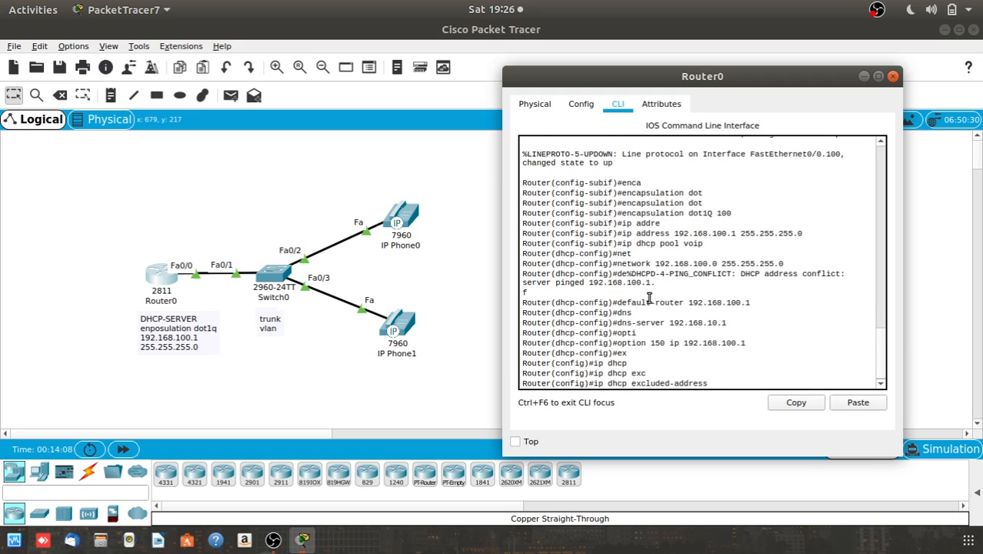
pyautogui.write('192.168.100.1')
pyautogui.press('Return')
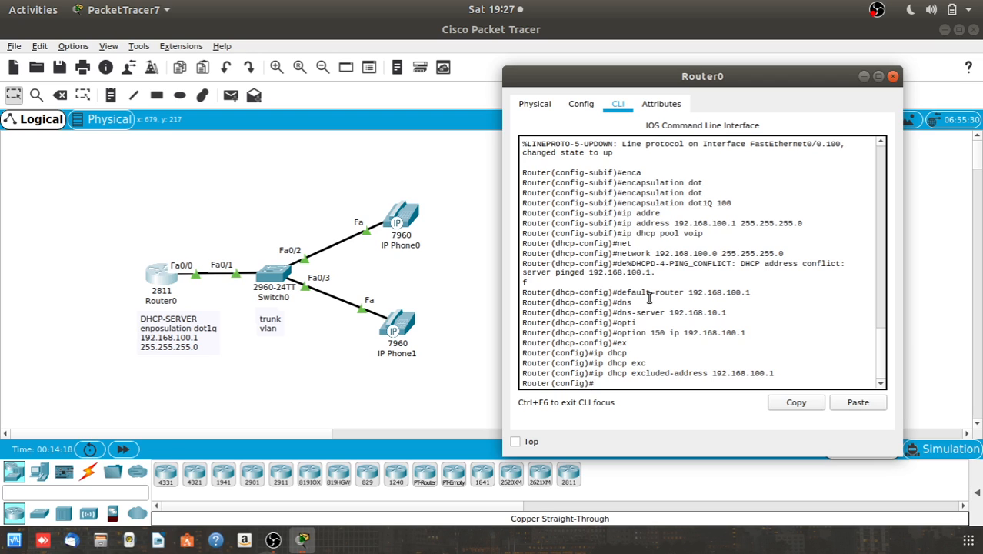
# Enter the router's telephony-service configuration and set its IP source address to 192.168.100.1 with port 2000.
pyautogui.write('tele')
pyautogui.press('Tab')
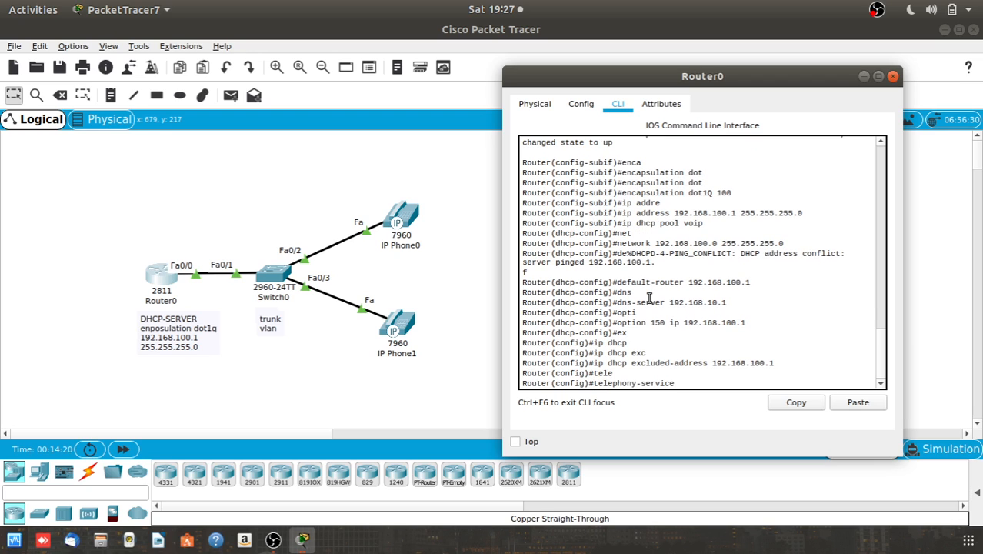
pyautogui.press('Return')
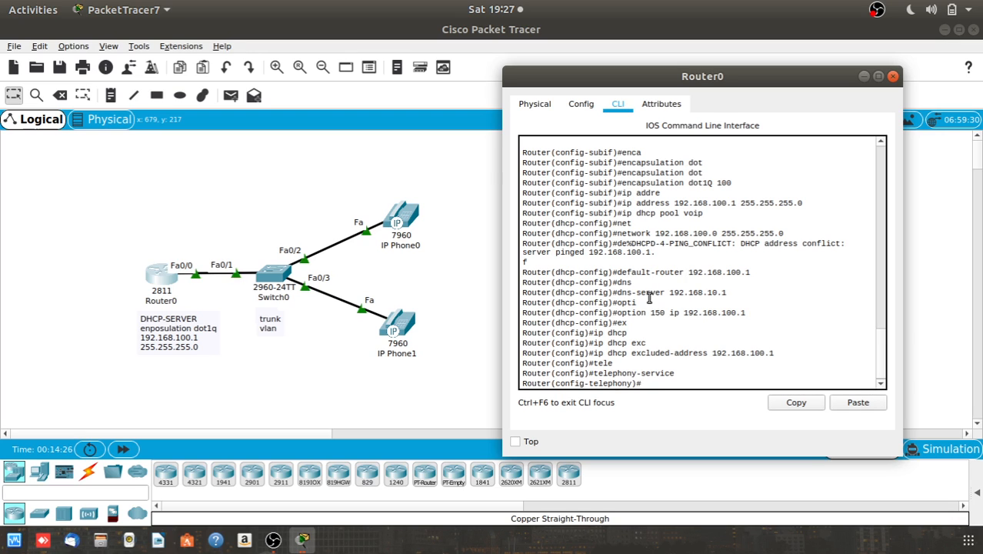
pyautogui.write('ip resou')
pyautogui.press('Tab')
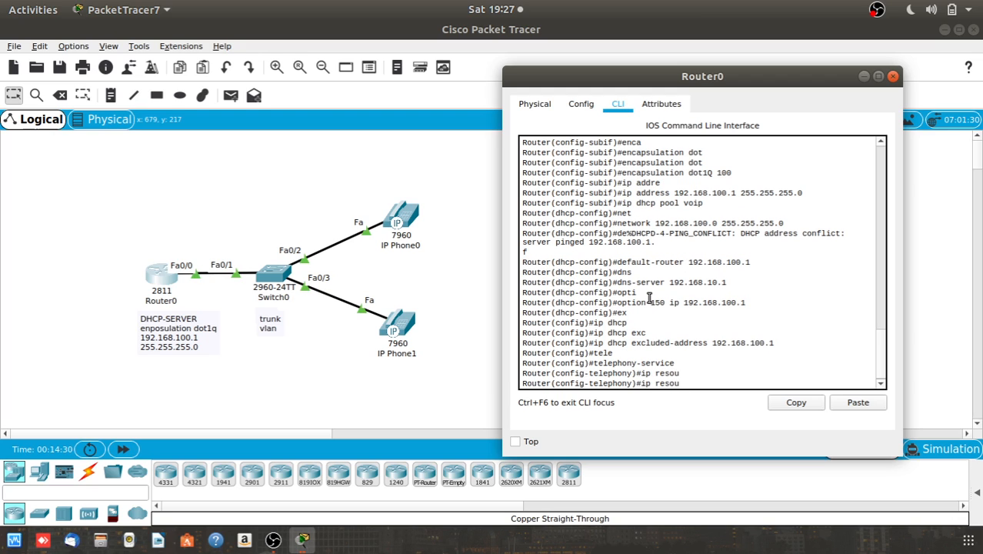
pyautogui.press('BackSpace')
pyautogui.press('BackSpace')
pyautogui.press('BackSpace')
pyautogui.press('BackSpace')
pyautogui.write('o')
pyautogui.press('BackSpace')
pyautogui.press('BackSpace')
pyautogui.write('sou')
pyautogui.press('Tab')
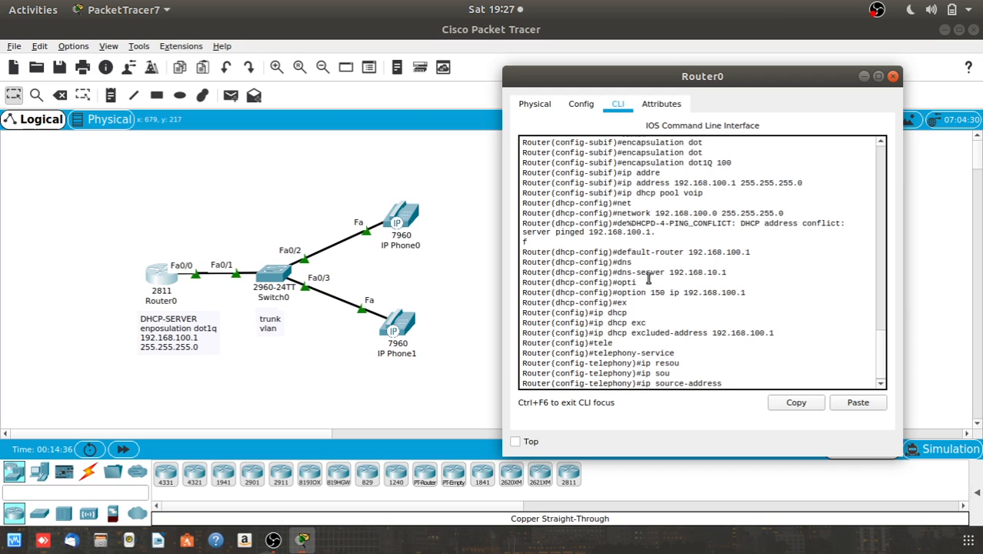
pyautogui.write('192.168')
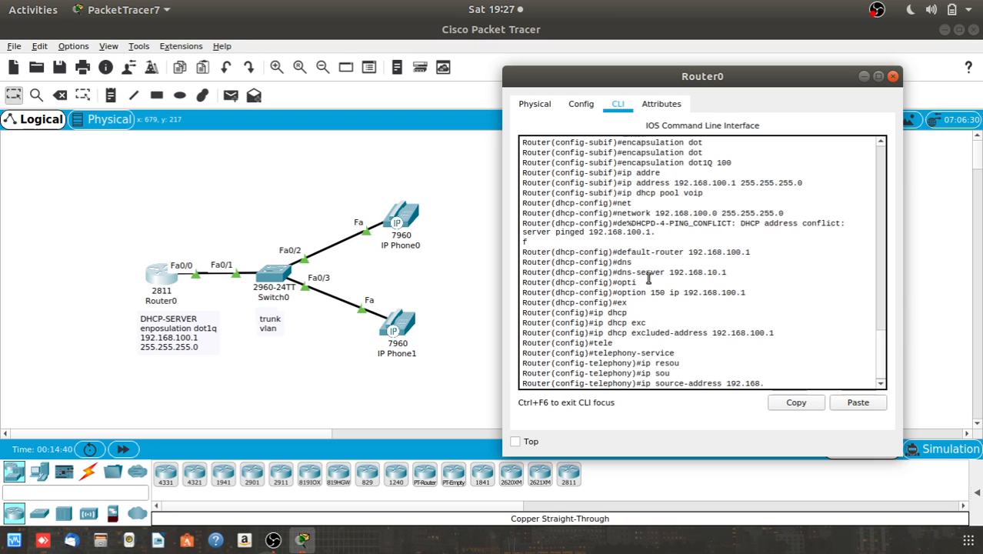
pyautogui.write('.100.1 por')
pyautogui.press('Tab')
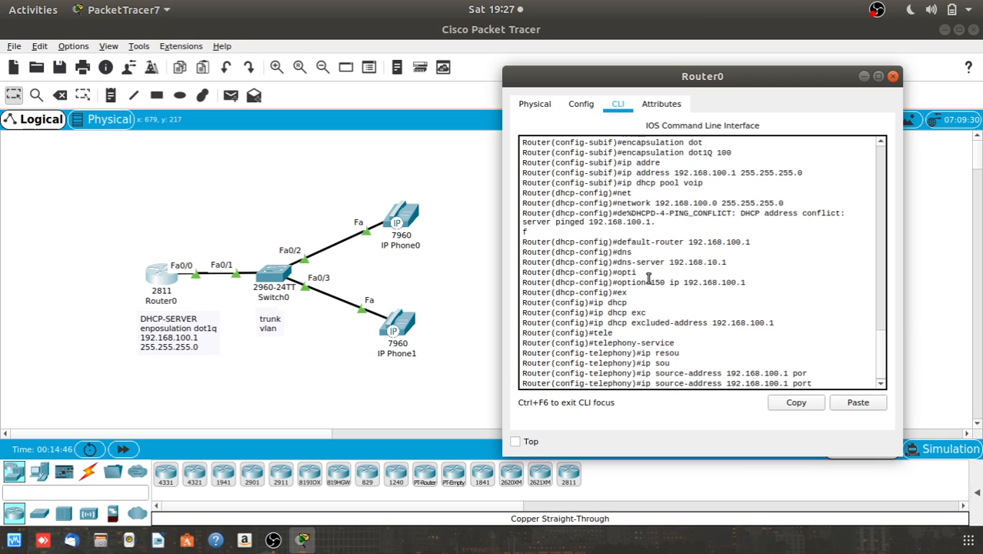
pyautogui.write('2000')
pyautogui.press('Return')
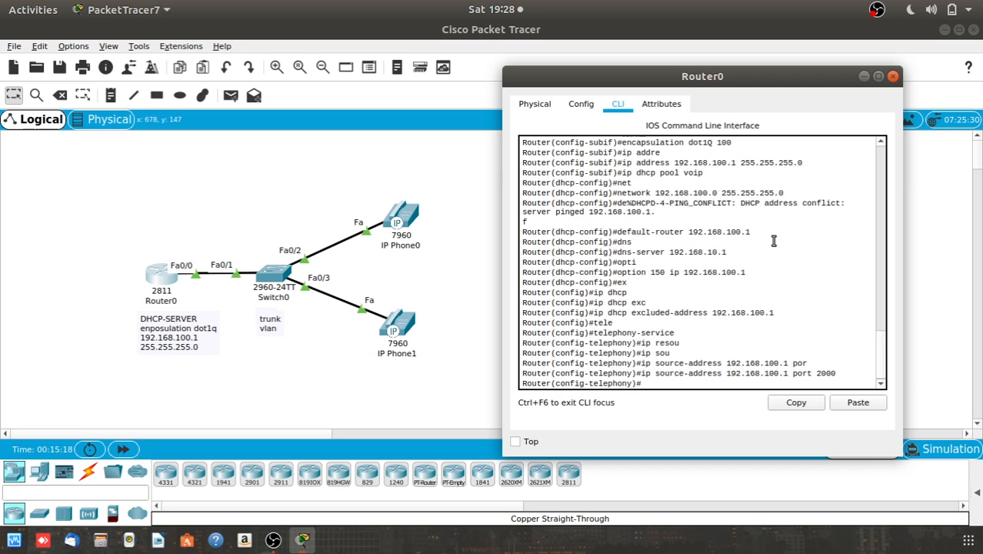
pyautogui.press('Return')
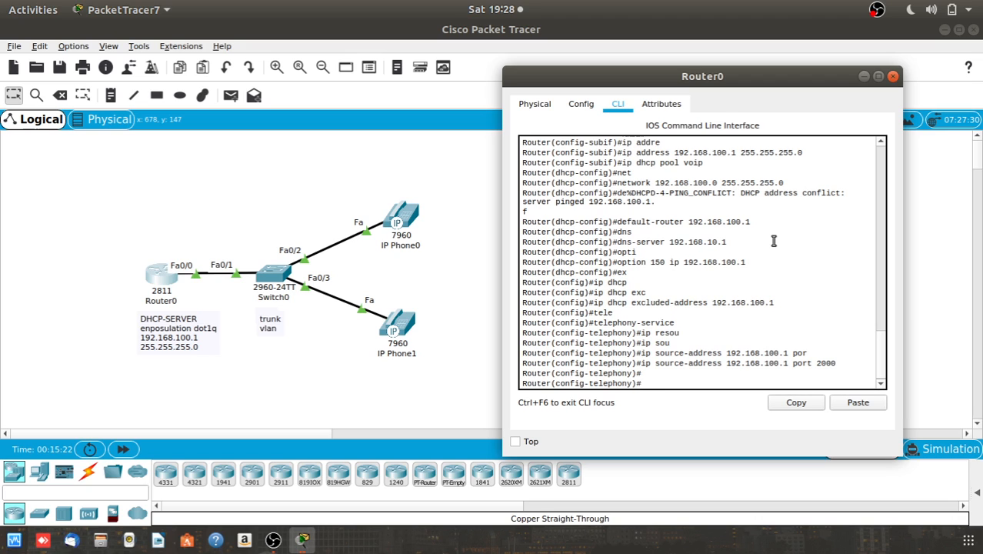
# Configure the telephony service to auto assign lines 1 to 5.
pyautogui.write('aou')
pyautogui.press('Tab')
pyautogui.press('BackSpace')
pyautogui.press('BackSpace')
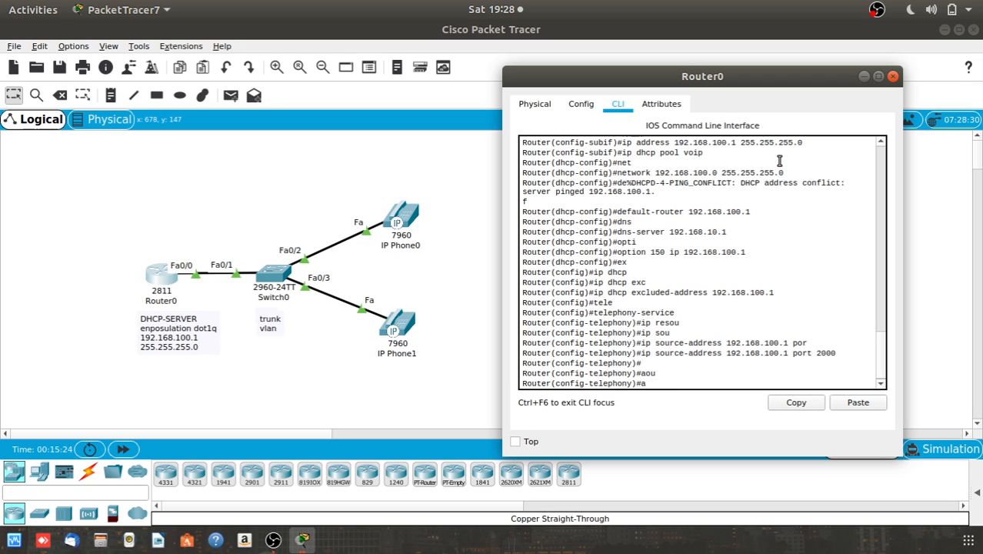
pyautogui.write('ut')
pyautogui.press('Tab')
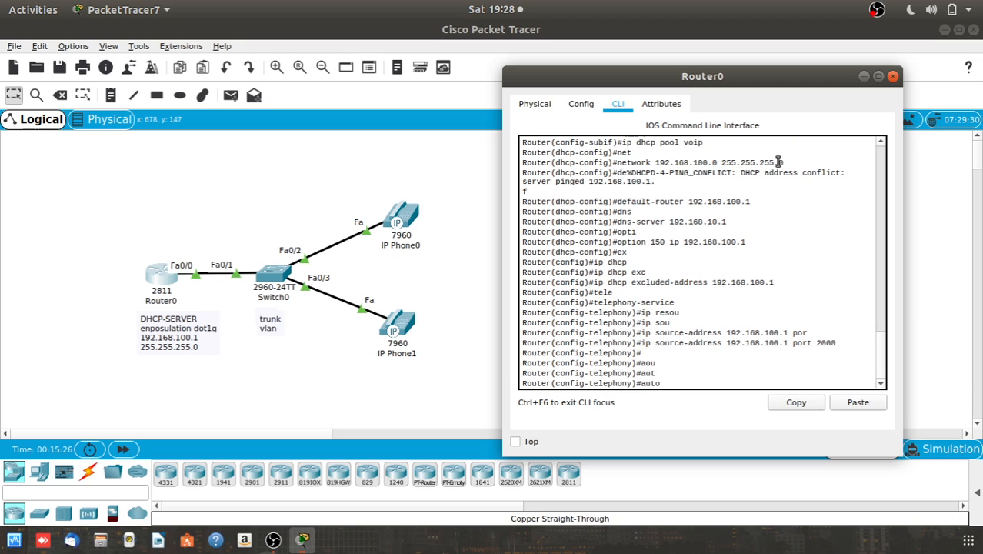
pyautogui.write('o ')
pyautogui.write('as')
pyautogui.press('Tab')
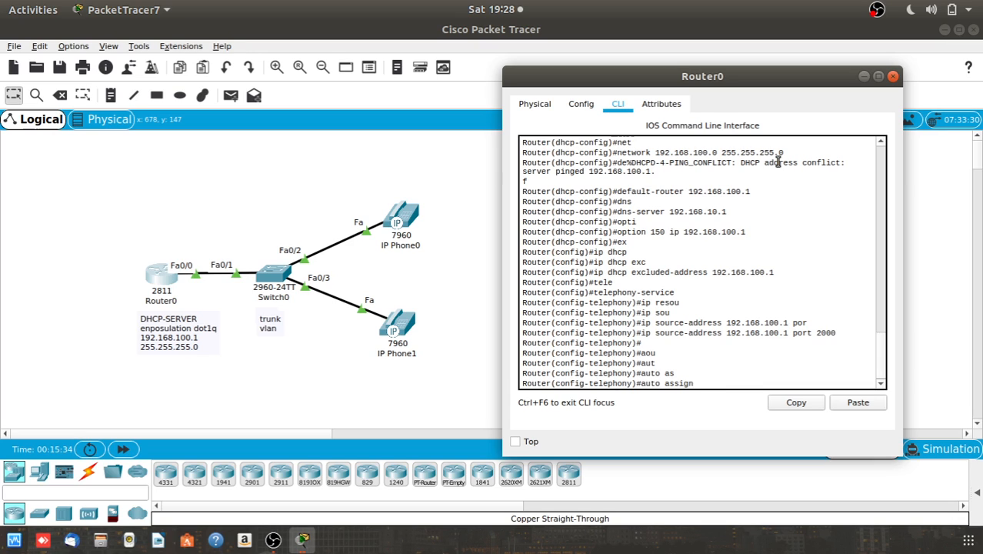
pyautogui.write('1 to 5')
pyautogui.press('BackSpace')
pyautogui.press('BackSpace')
pyautogui.press('BackSpace')
pyautogui.press('BackSpace')
pyautogui.press('BackSpace')
pyautogui.write('to 5')
pyautogui.press('Return')
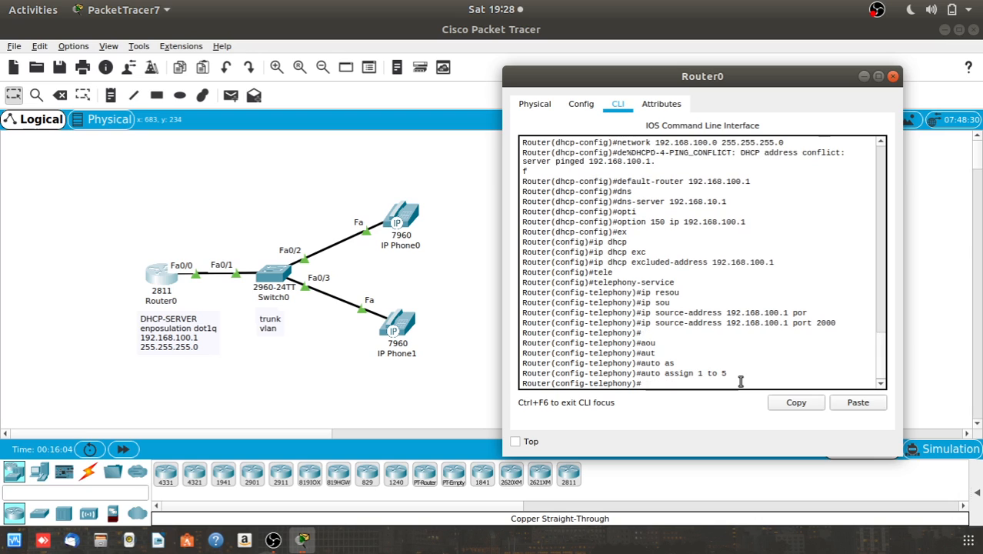
# Set the telephony service's max-dn to 5 and max-ephones to 5.
pyautogui.write('max -dn')
pyautogui.press('Tab')
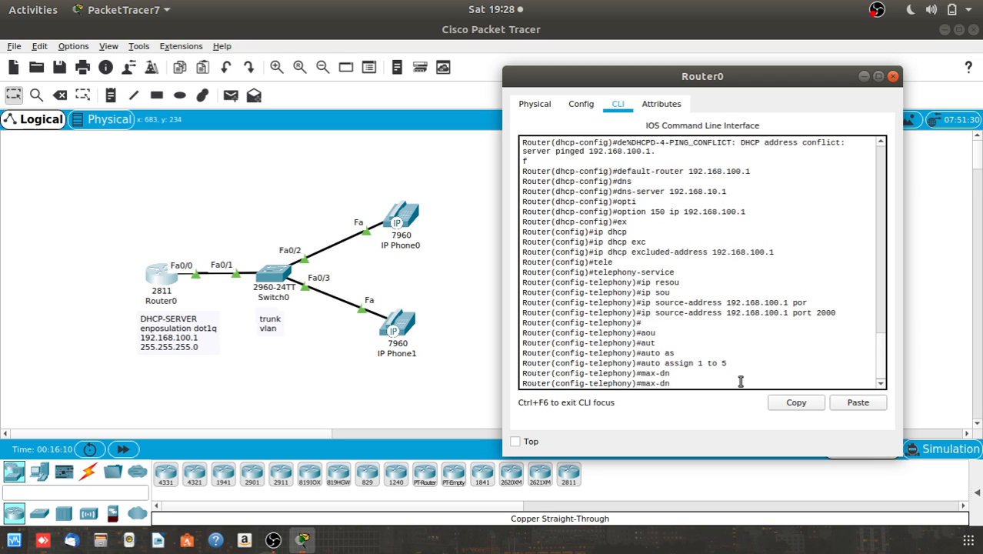
pyautogui.write('5')
pyautogui.press('Return')
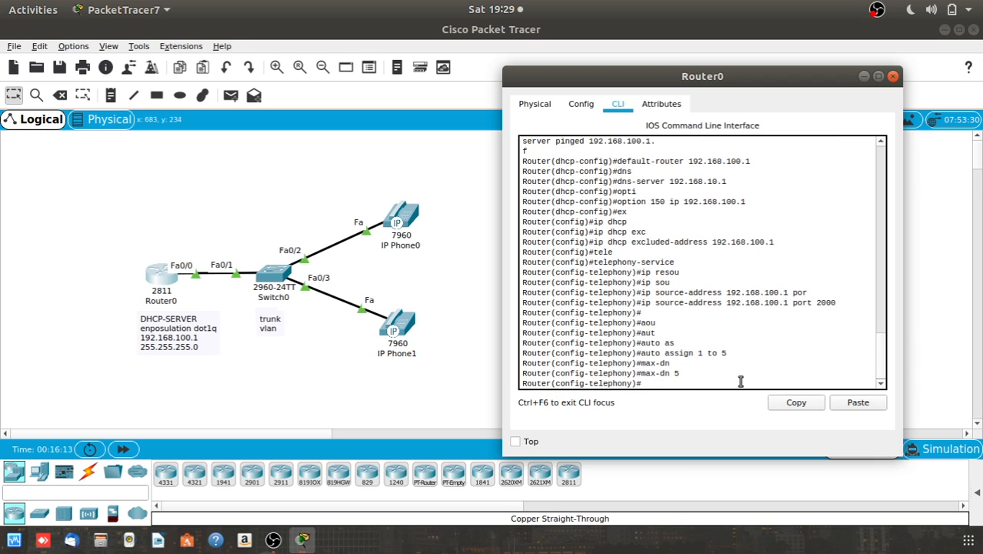
pyautogui.write('max-ep')
pyautogui.press('Tab')
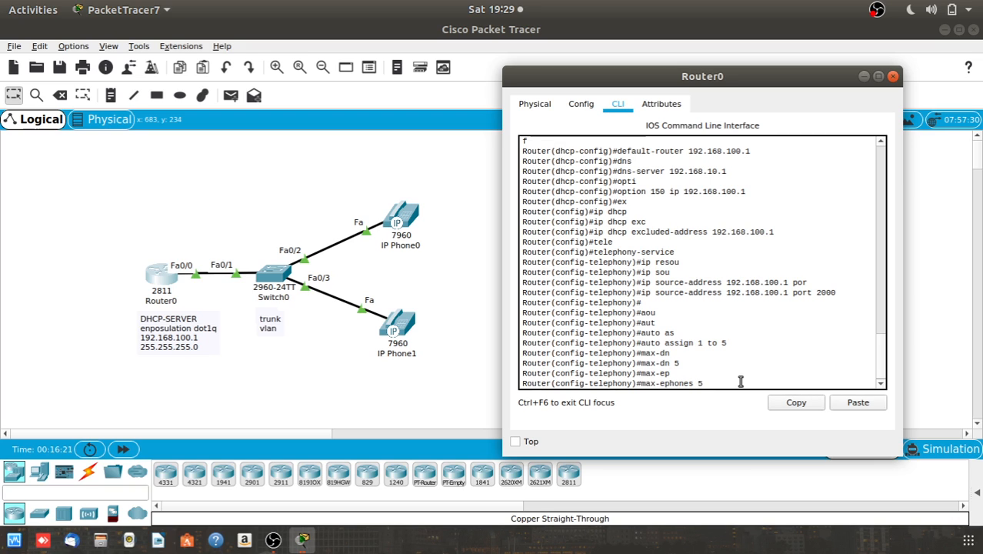
pyautogui.write('5')
pyautogui.press('Return')
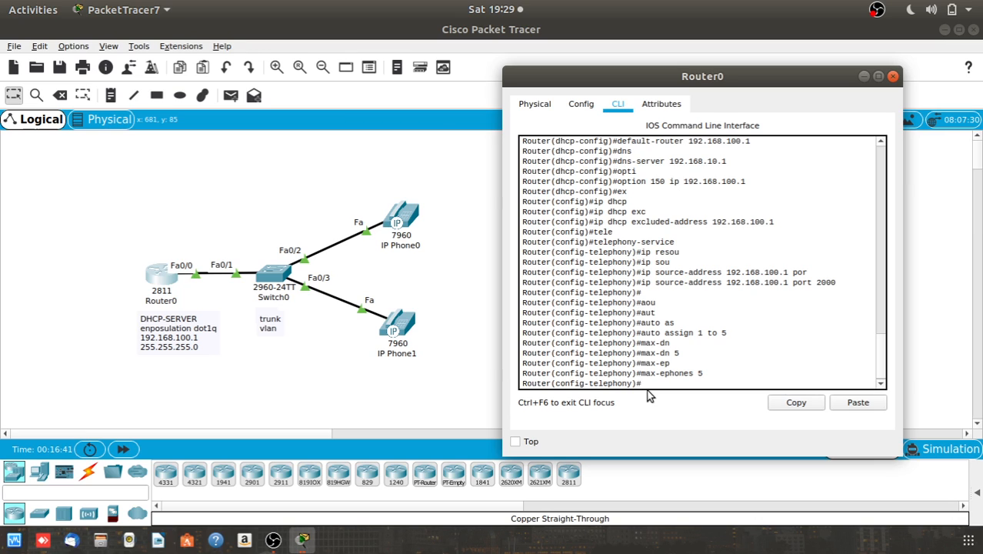
# Create ephone-dn 1 on the router and assign it the extension number 2020.
pyautogui.write('epo')
pyautogui.press('Tab')
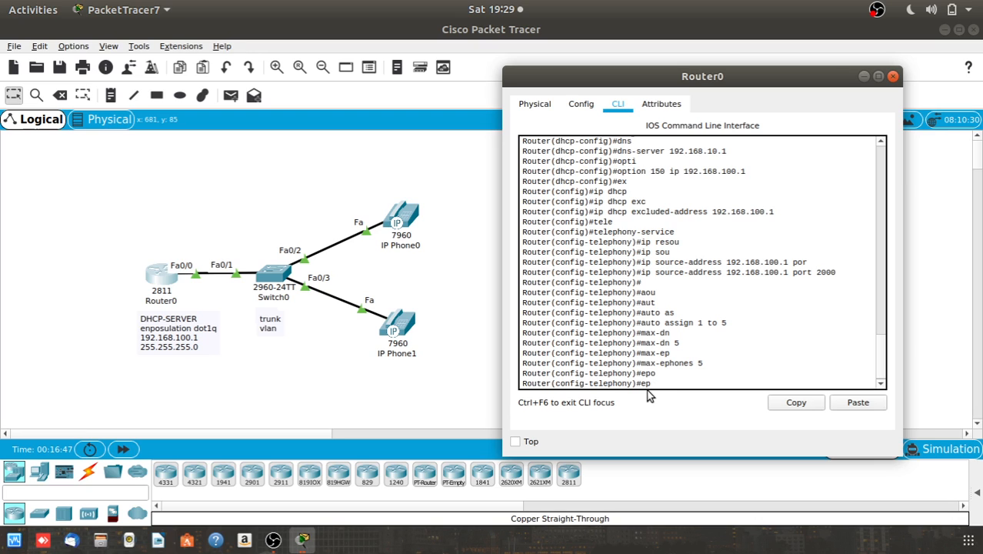
pyautogui.write('ho')
pyautogui.press('Tab')
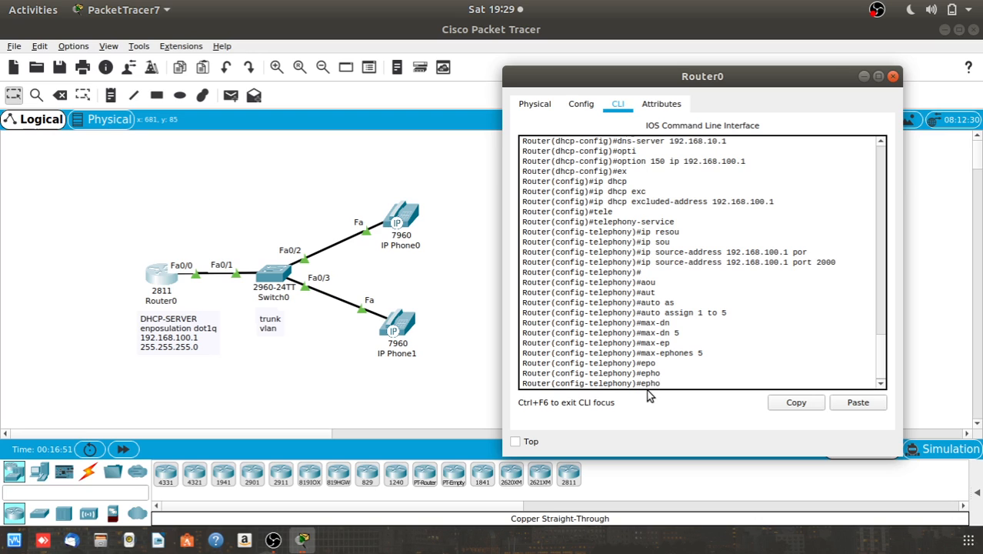
pyautogui.write('ne')
pyautogui.press('Tab')
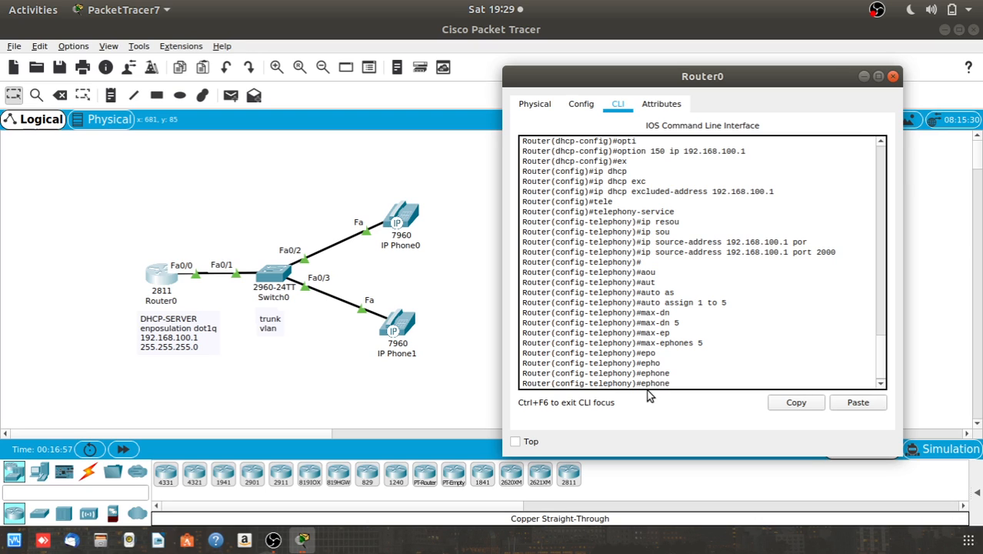
pyautogui.write('-dn 1')
pyautogui.press('Return')
pyautogui.press('Return')
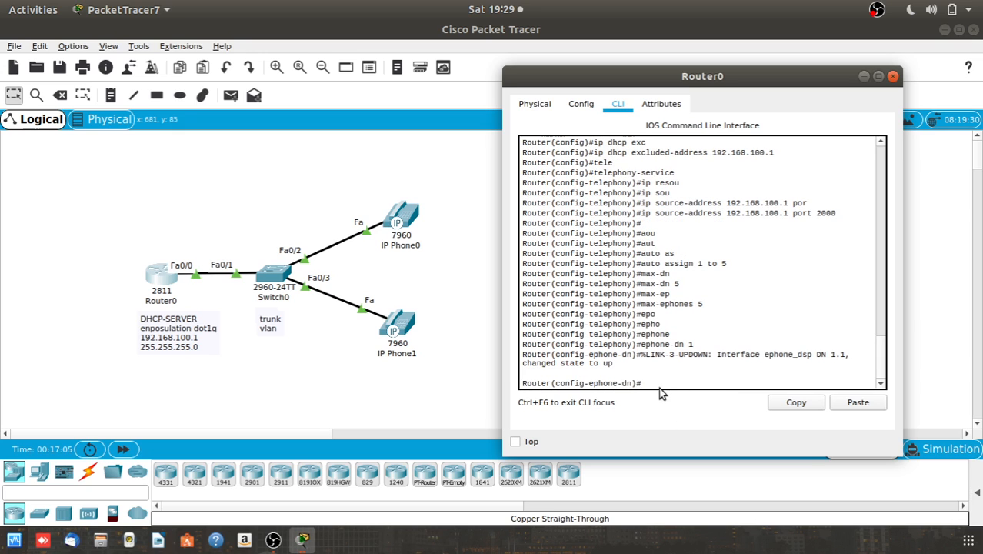
pyautogui.write('number 2020')
pyautogui.press('Return')
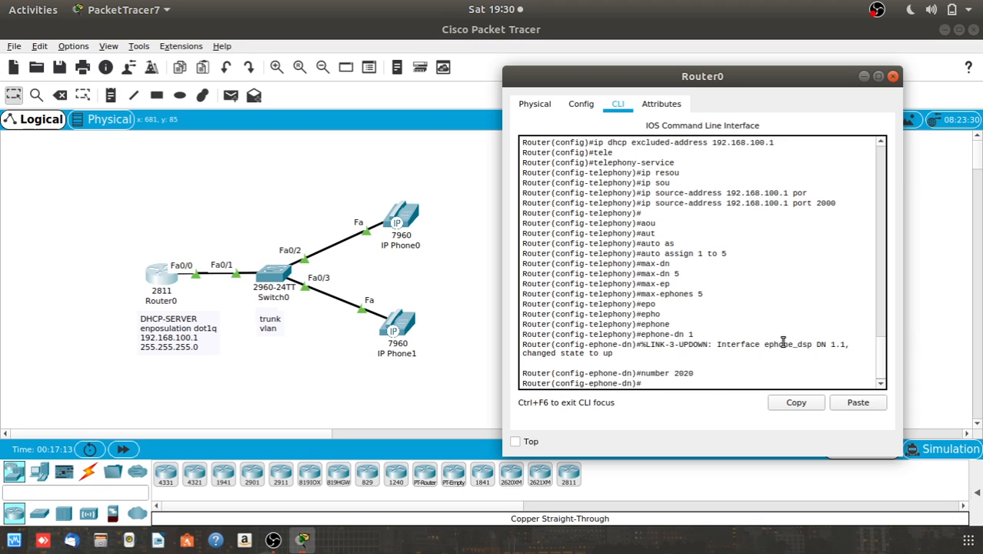
# Create ephone-dn 2 on the router and assign it the extension number 2021.
pyautogui.press('Up')
pyautogui.press('Up')
pyautogui.press('BackSpace')
pyautogui.press('Return')
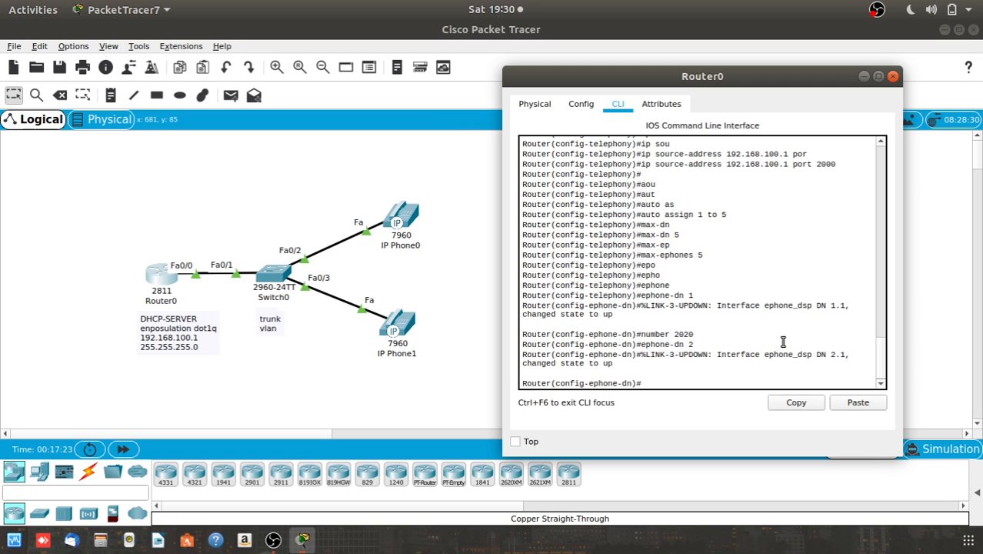
pyautogui.write('2021')
pyautogui.press('Return')
pyautogui.press('Return')
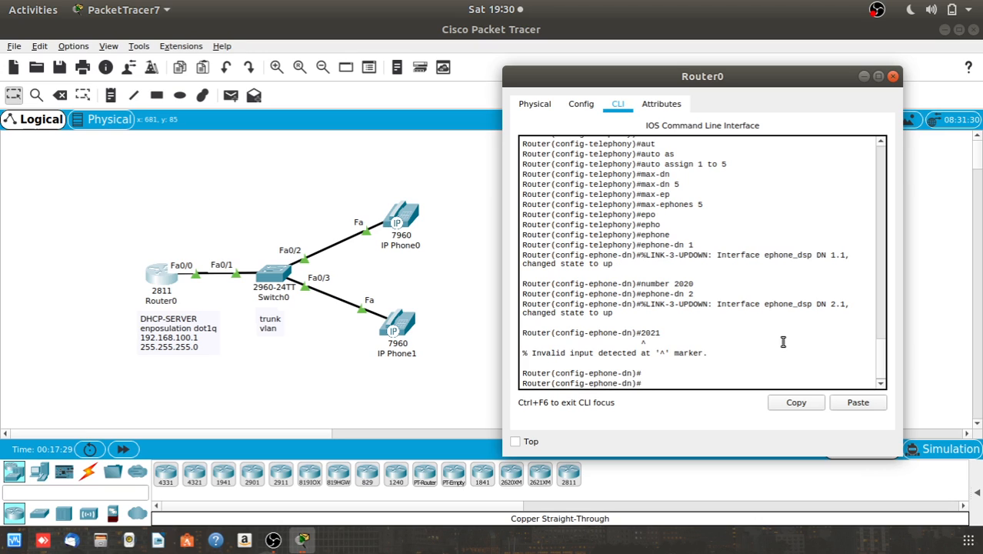
pyautogui.press('Up')
pyautogui.press('Left')
pyautogui.press('Left')
pyautogui.press('Left')
pyautogui.press('Left')
pyautogui.write('number')
pyautogui.press('Return')
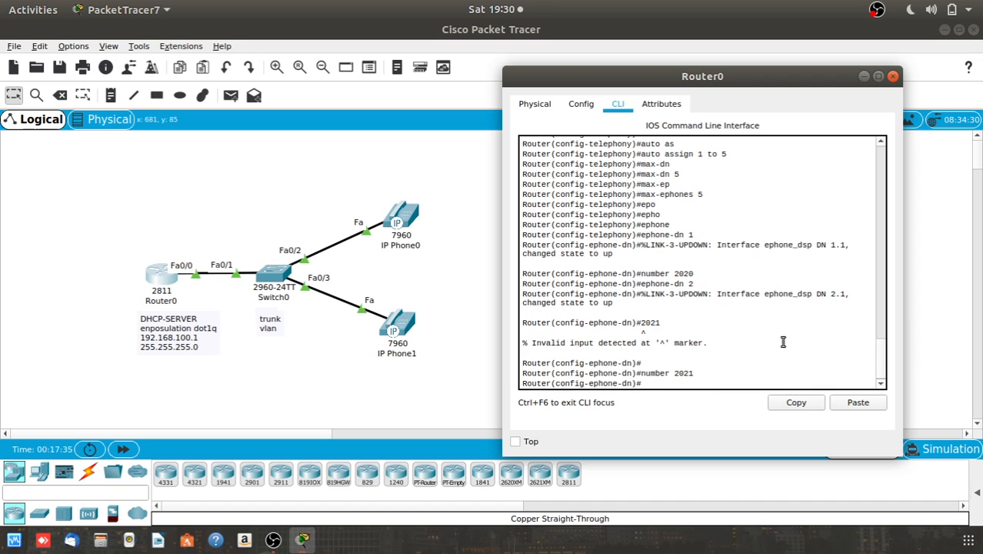
pyautogui.press('Return')
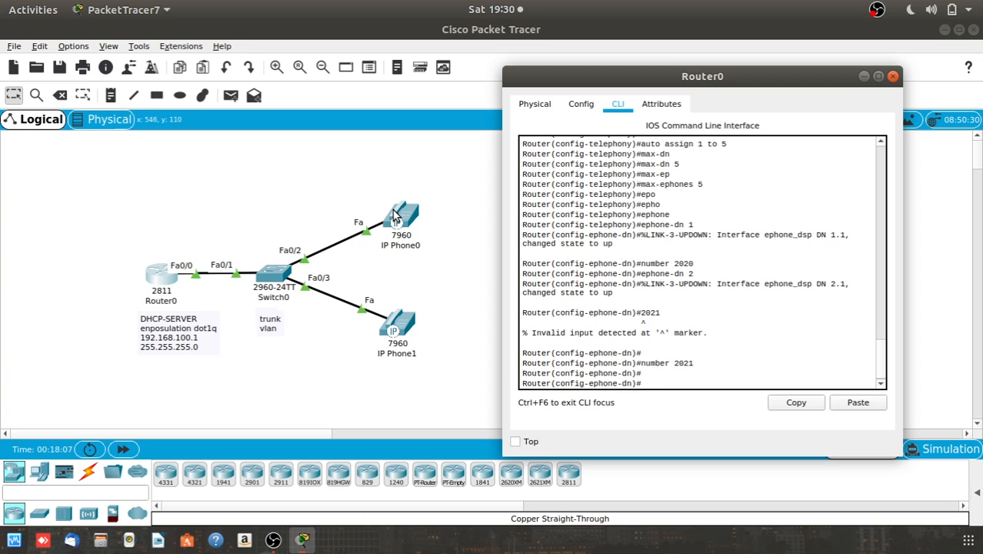
# Return to the topology and check IP Phone0's address summary and its phone display.
pyautogui.click(493, 296)
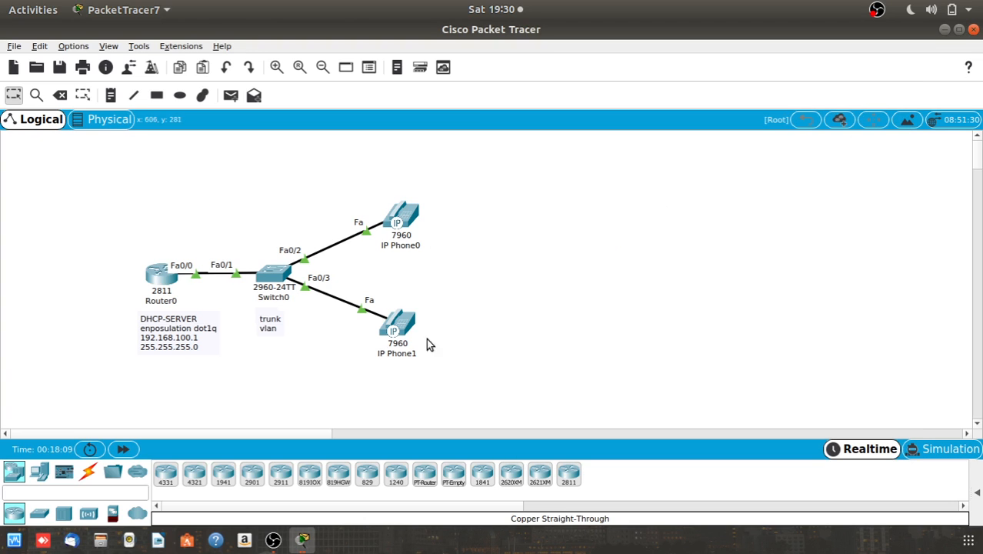
pyautogui.moveTo(413, 226)
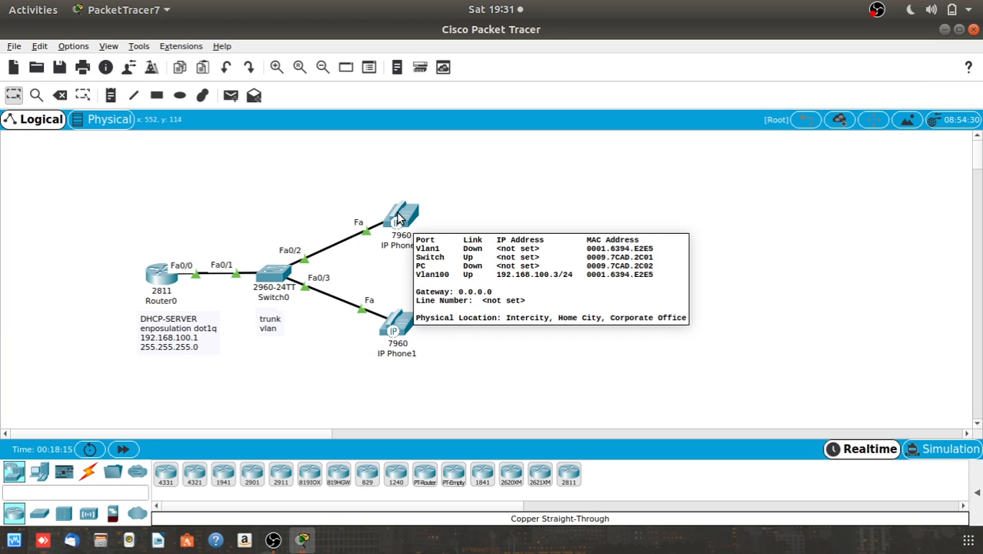
pyautogui.click(398, 219)
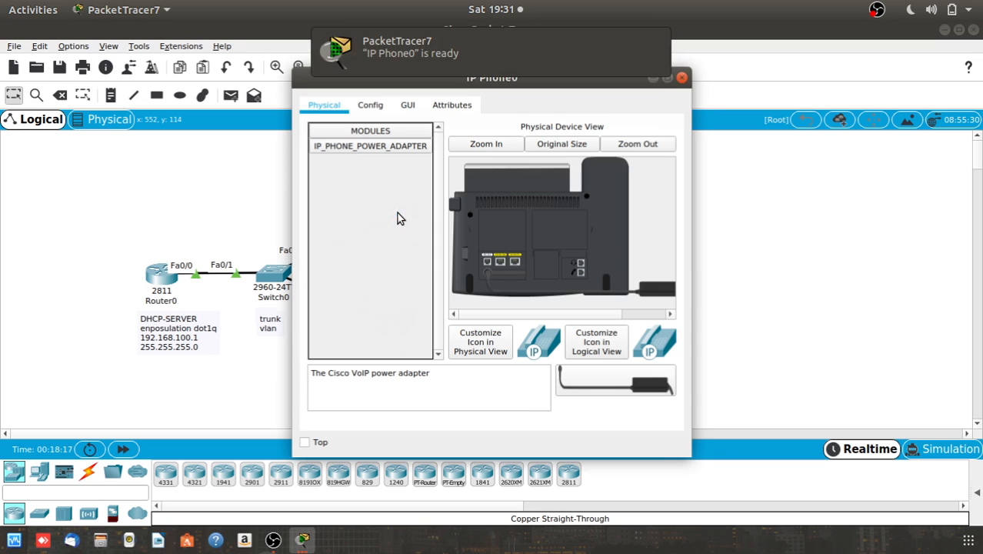
pyautogui.click(402, 110)
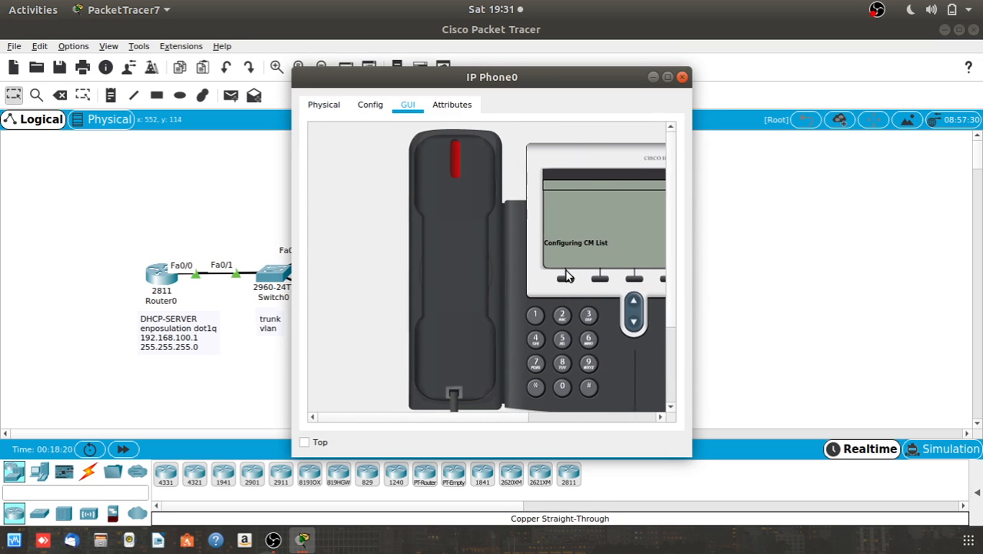
# Power-cycle IP Phone0 by removing its power adapter and plugging it back into the power port.
pyautogui.click(326, 105)
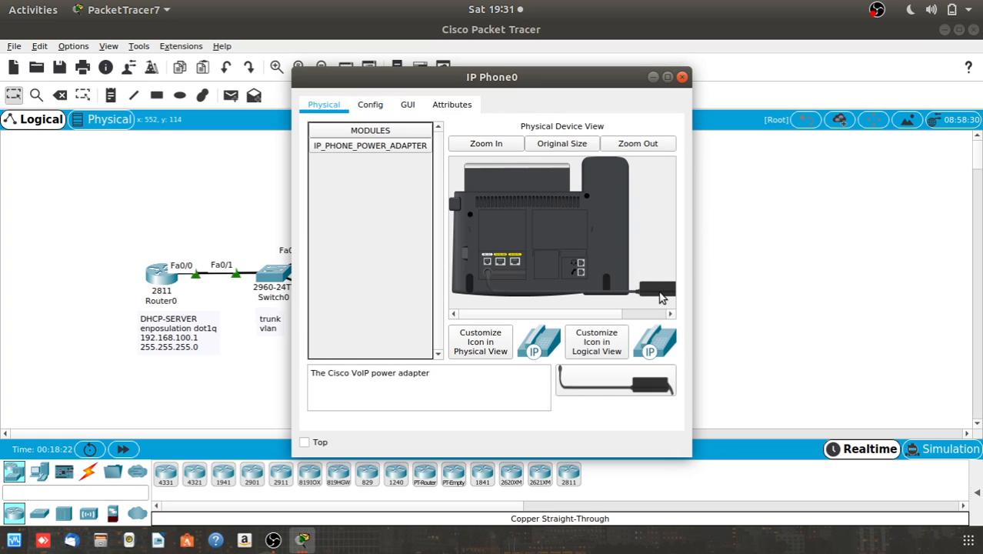
pyautogui.moveTo(659, 289); pyautogui.dragTo(371, 308)
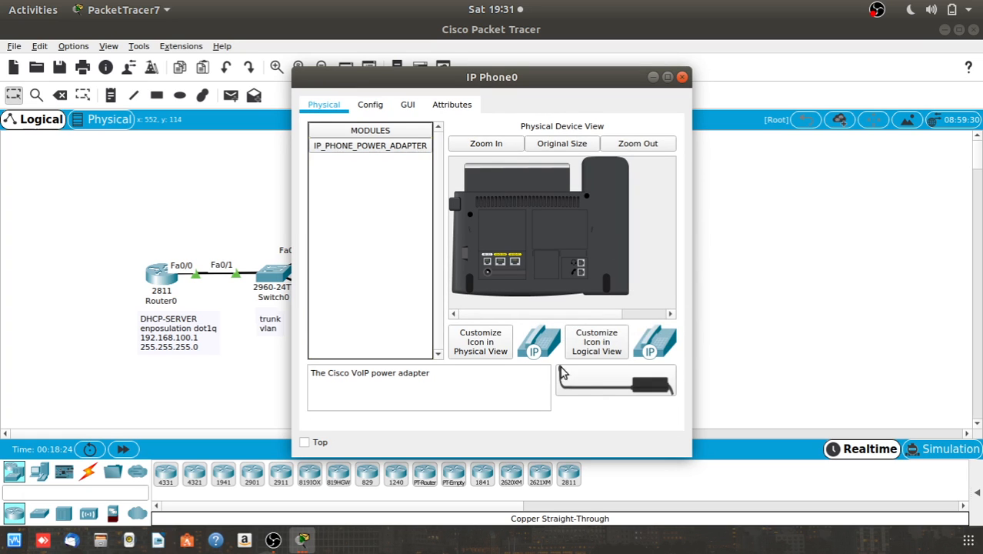
pyautogui.moveTo(605, 390); pyautogui.dragTo(493, 276)
pyautogui.moveTo(590, 377); pyautogui.dragTo(487, 278)
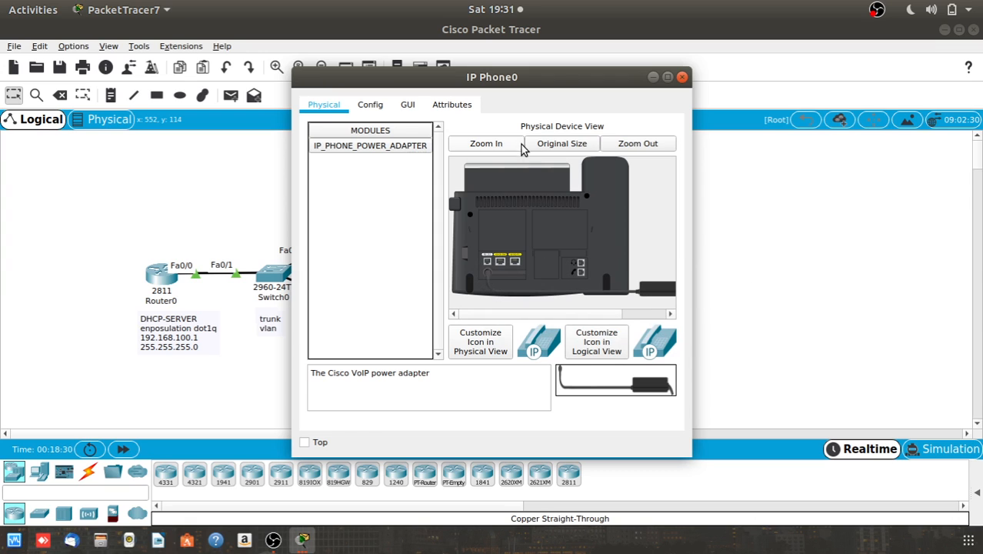
# Check IP Phone0's display beside the topology, and power-cycle the phone again by unplugging and reconnecting its power adapter.
pyautogui.moveTo(488, 77); pyautogui.dragTo(671, 57)
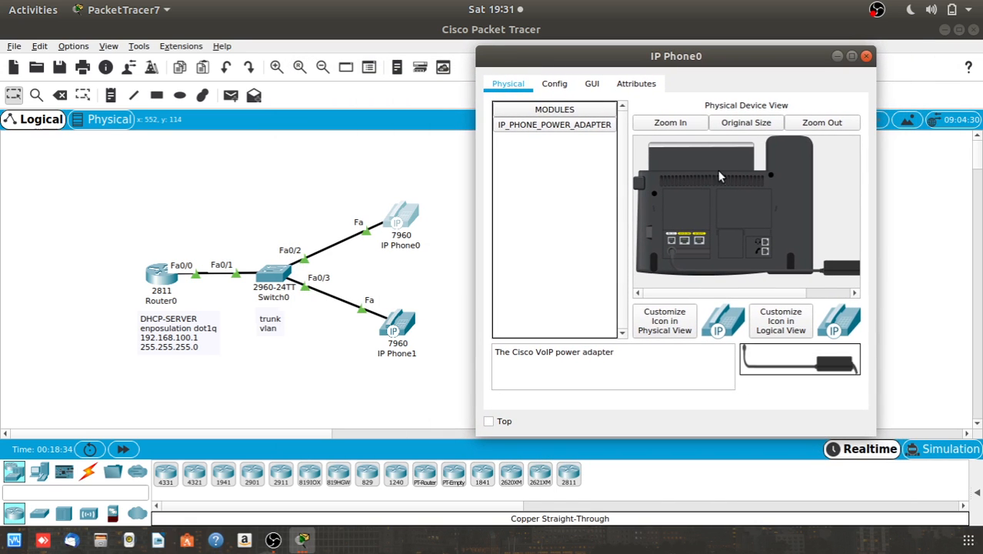
pyautogui.click(591, 85)
pyautogui.hscroll(-5, 696, 227)
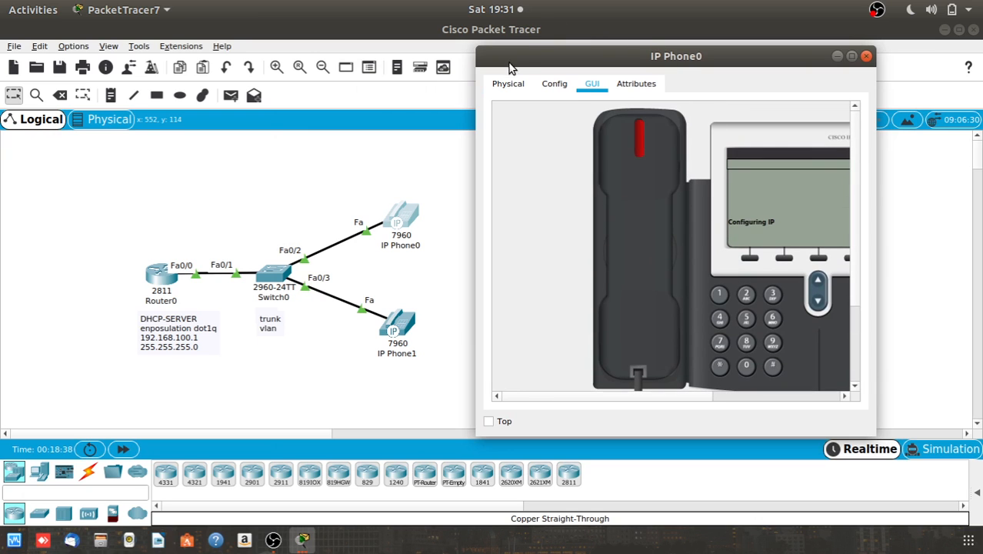
pyautogui.click(511, 84)
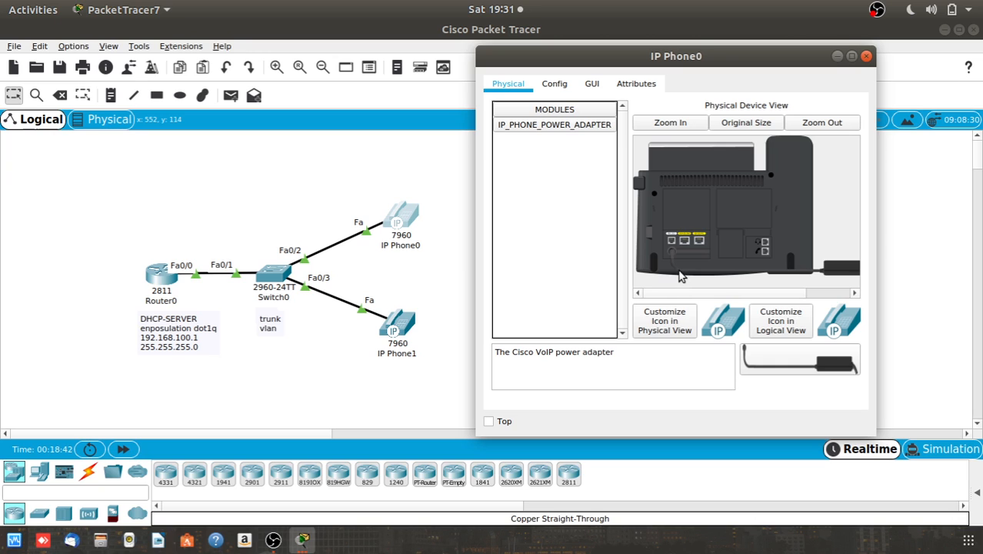
pyautogui.moveTo(678, 277); pyautogui.dragTo(549, 267)
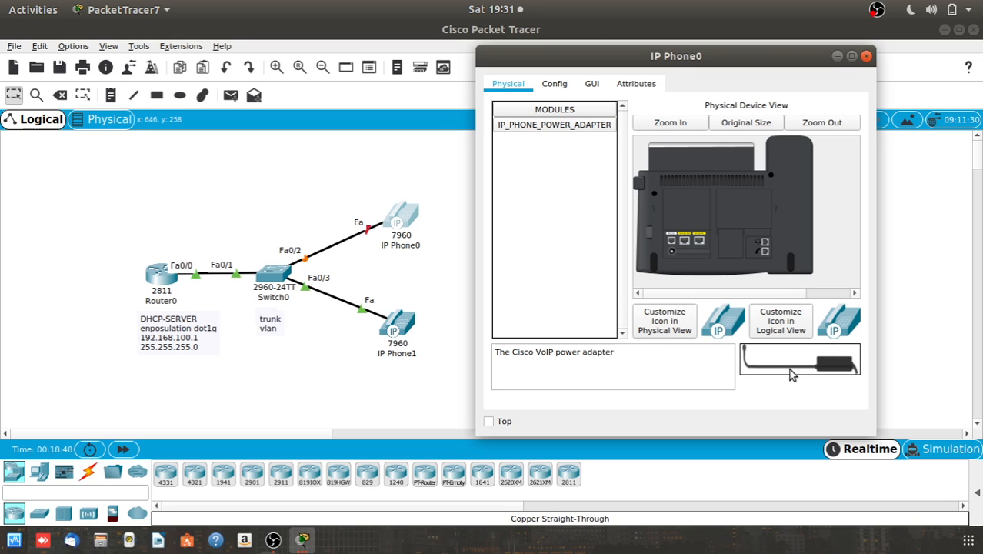
pyautogui.moveTo(793, 374)
pyautogui.mouseDown()
pyautogui.moveTo(768, 340)
pyautogui.moveTo(671, 258)
pyautogui.mouseUp()
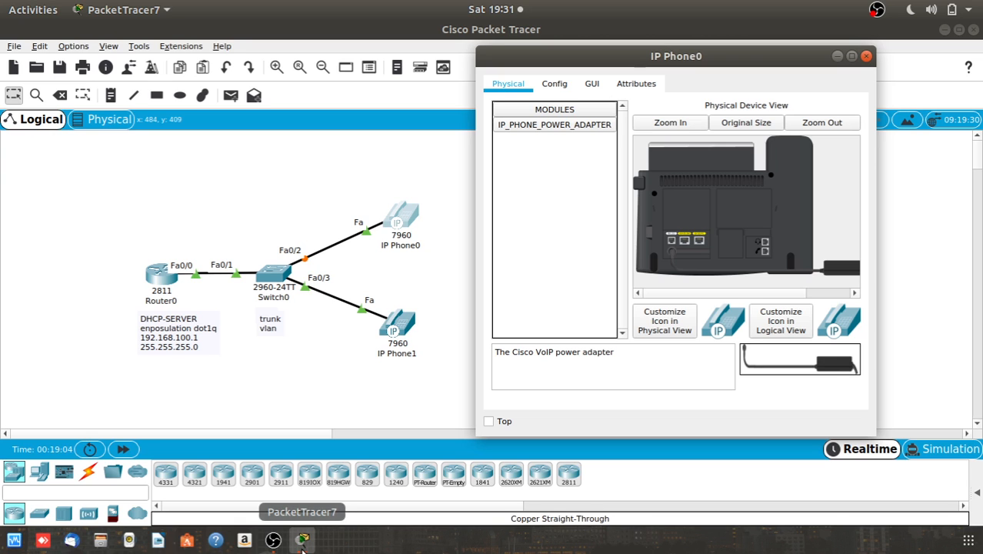
# Unplug IP Phone1's power adapter, reconnect it to the power port, and unplug it once more.
pyautogui.click(396, 329)
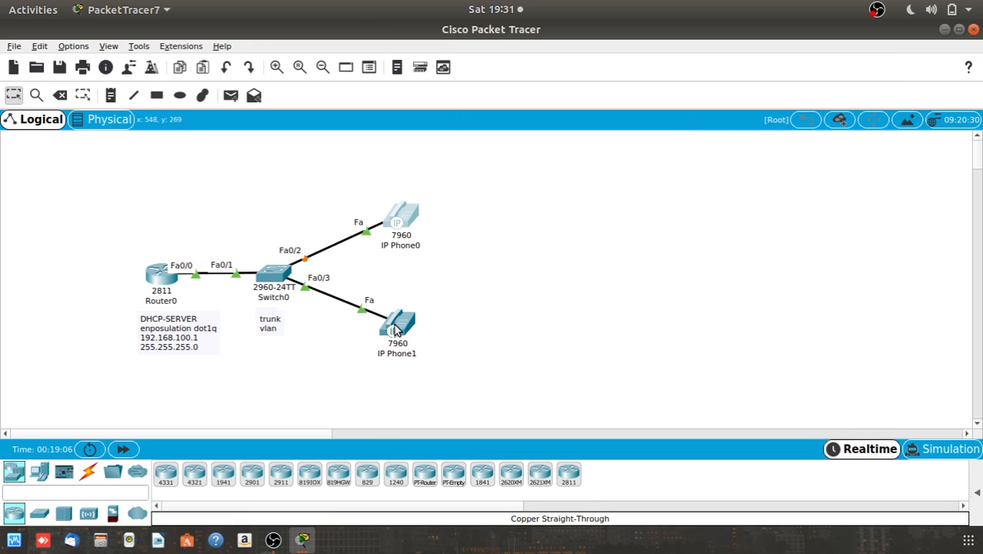
pyautogui.click(397, 329)
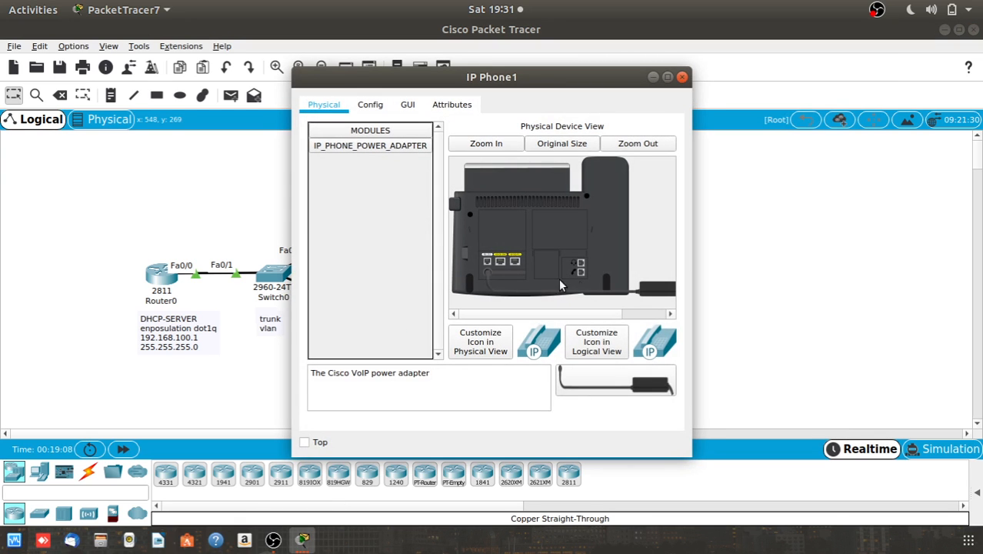
pyautogui.moveTo(603, 294); pyautogui.dragTo(363, 278)
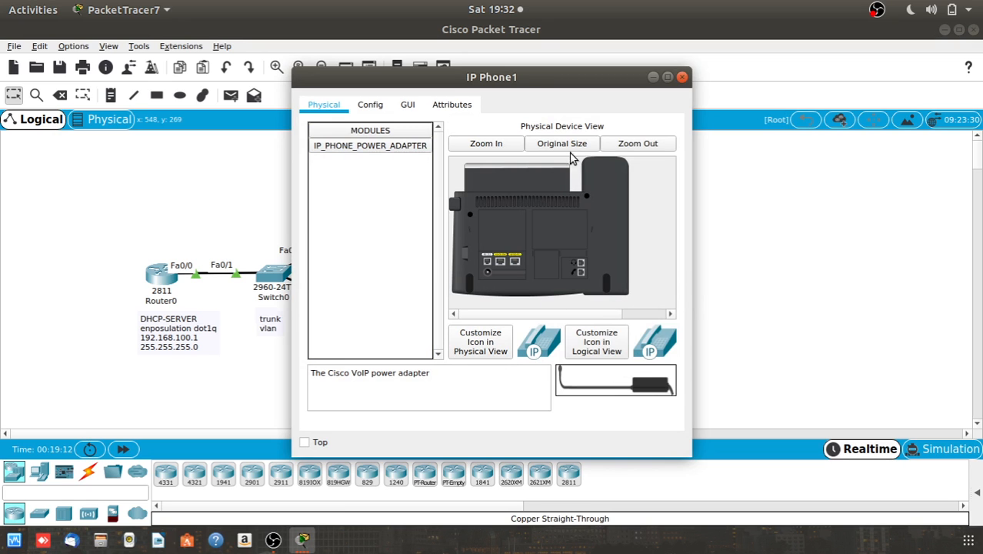
pyautogui.moveTo(465, 81); pyautogui.dragTo(638, 43)
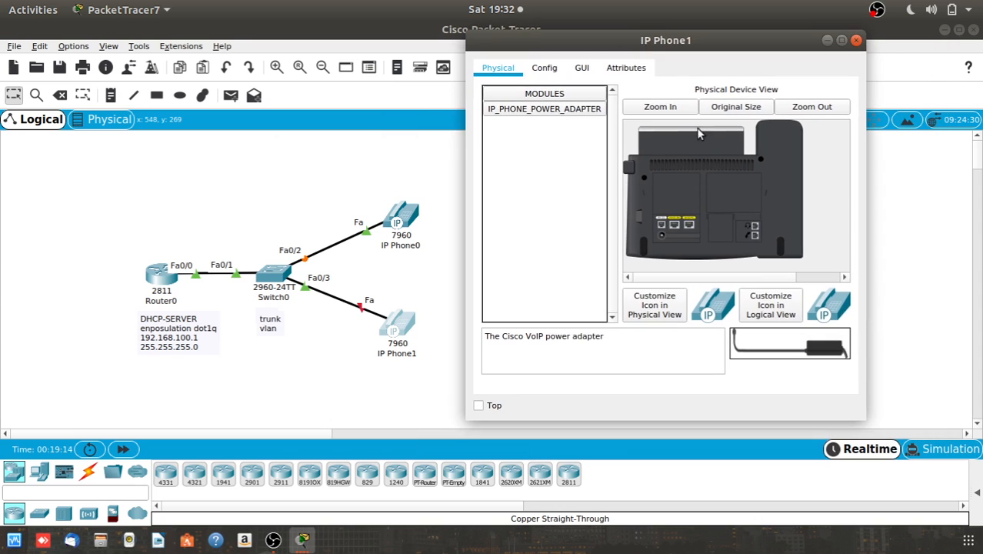
pyautogui.moveTo(777, 348); pyautogui.dragTo(659, 241)
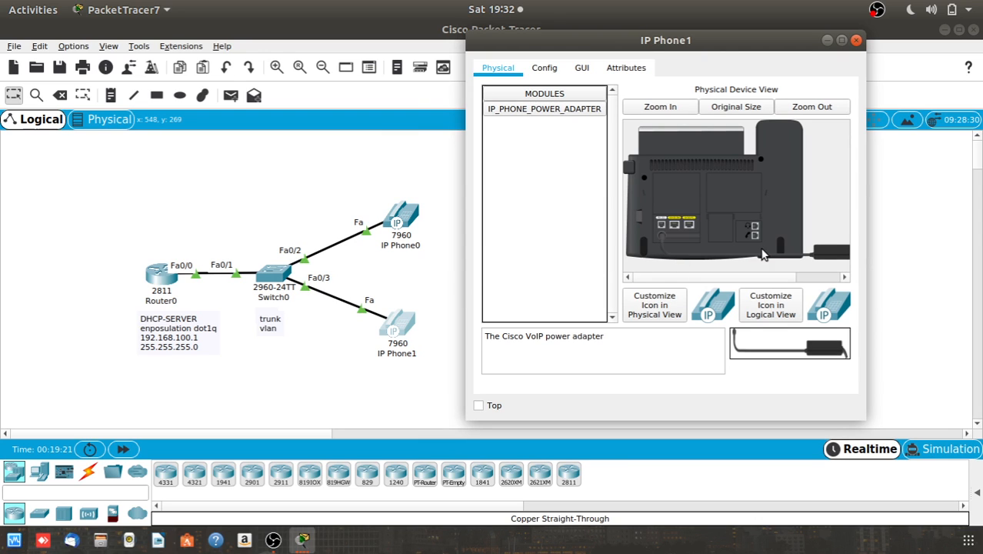
pyautogui.moveTo(763, 254); pyautogui.dragTo(542, 276)
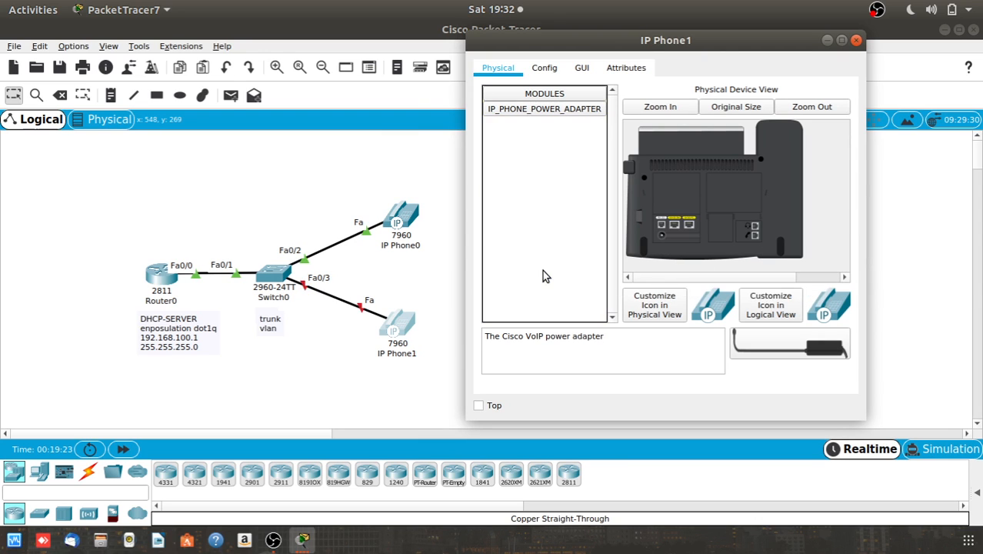
# Return to IP Phone0 and examine its phone display, physical view, global settings and attributes for its registration status.
pyautogui.click(302, 542)
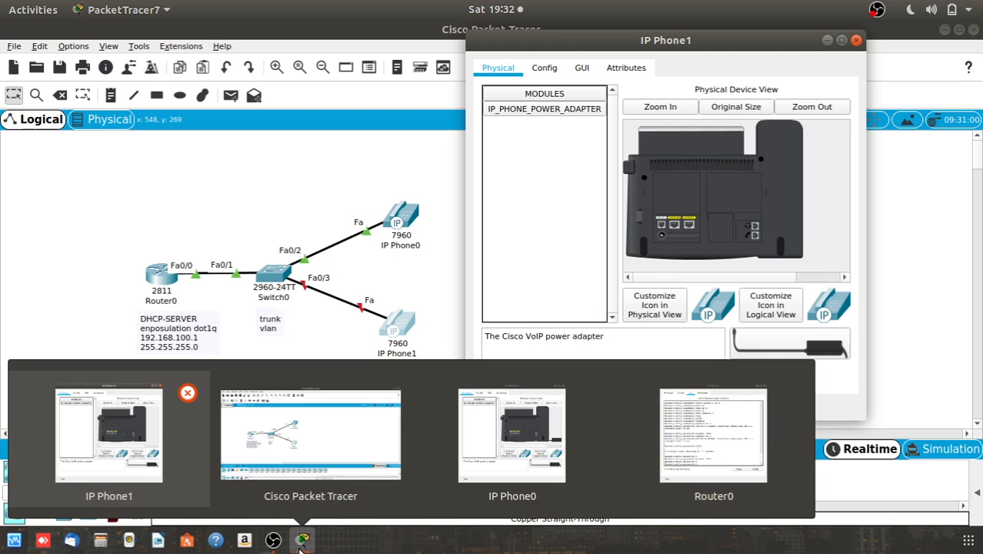
pyautogui.click(513, 431)
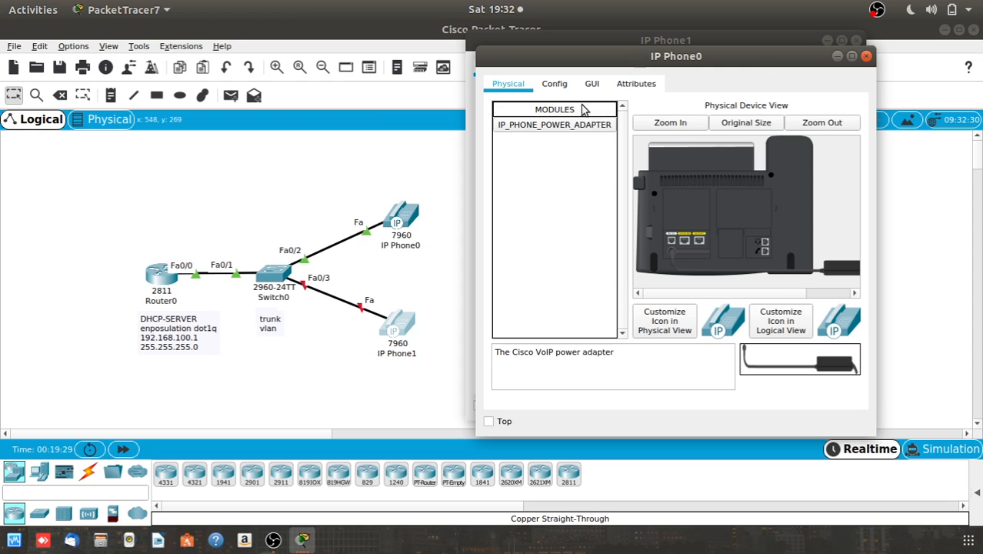
pyautogui.click(594, 83)
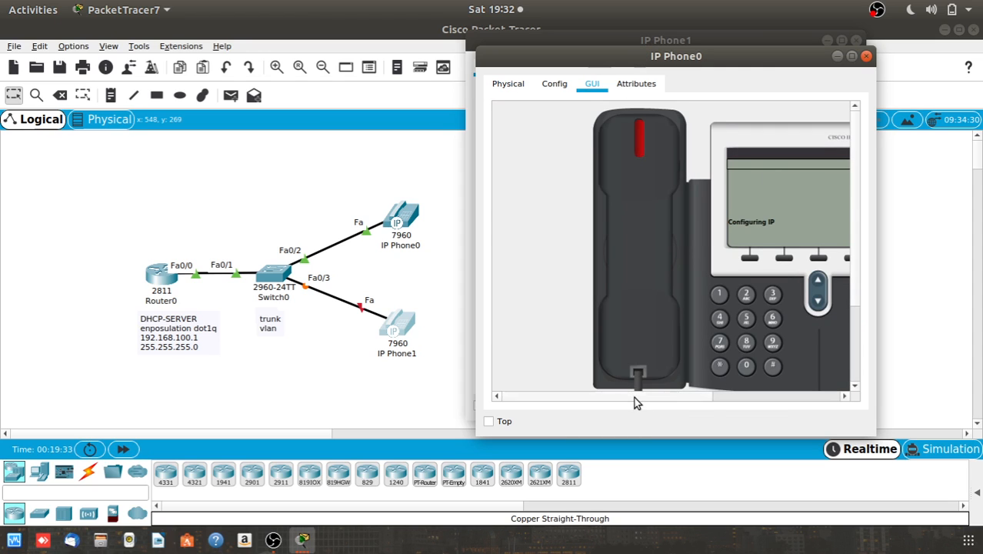
pyautogui.moveTo(634, 397); pyautogui.dragTo(689, 392)
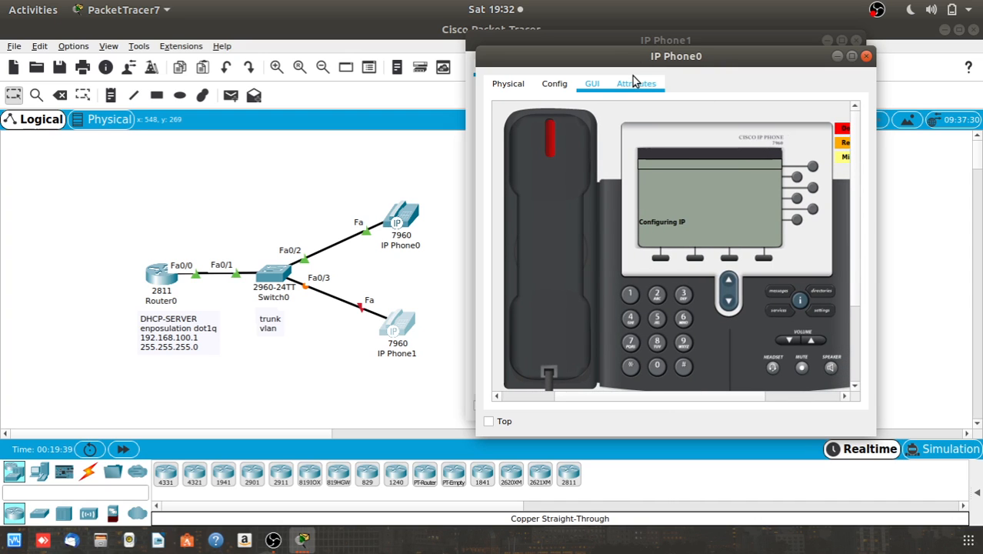
pyautogui.click(514, 91)
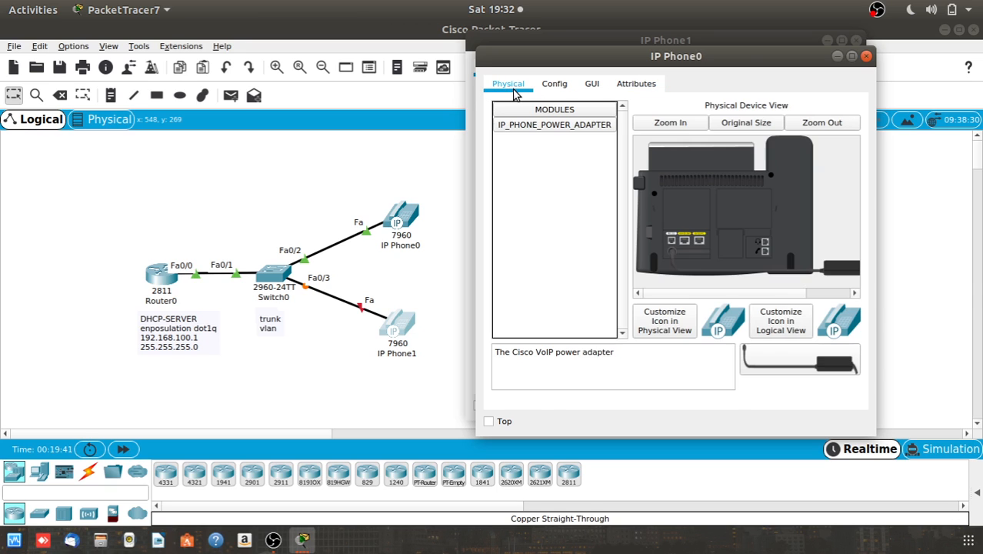
pyautogui.click(560, 90)
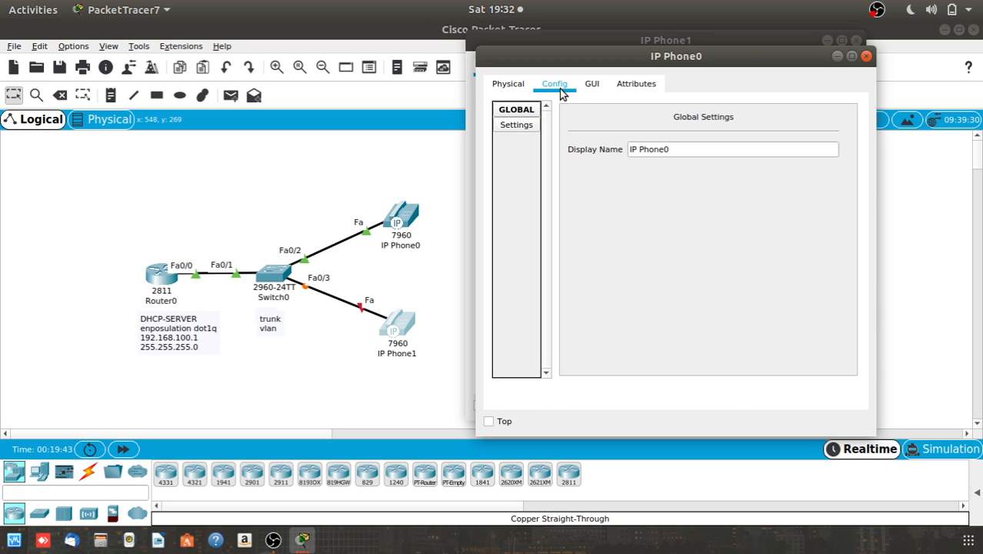
pyautogui.click(598, 88)
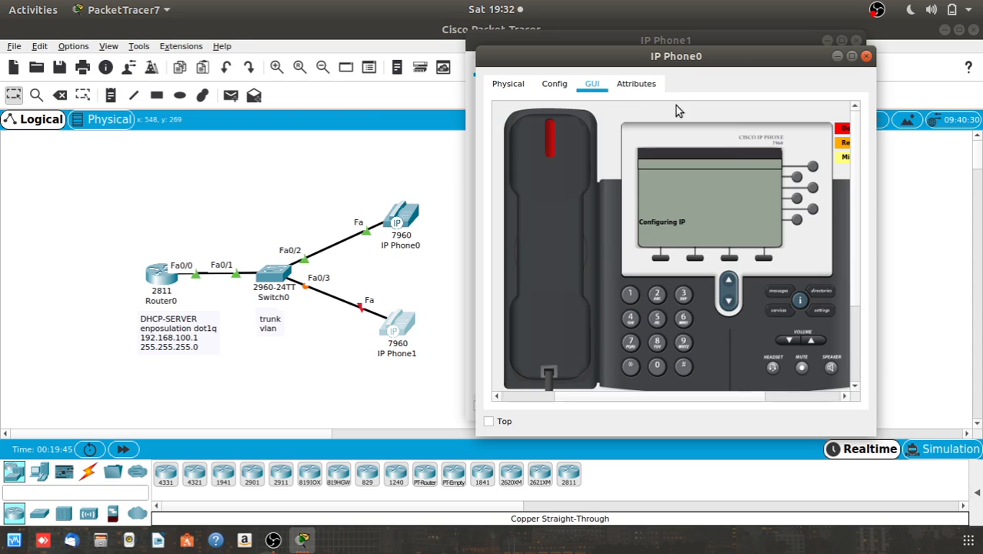
pyautogui.click(633, 81)
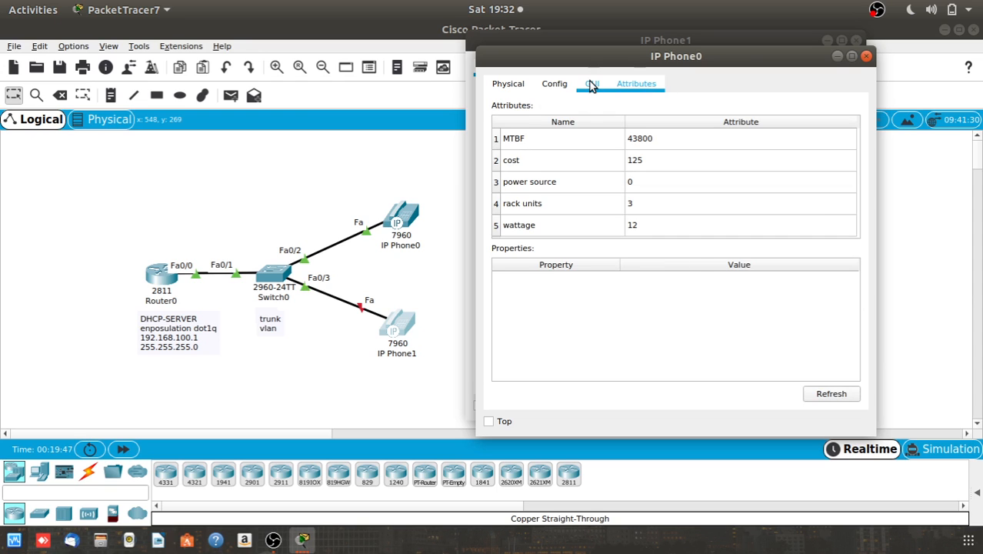
pyautogui.click(591, 84)
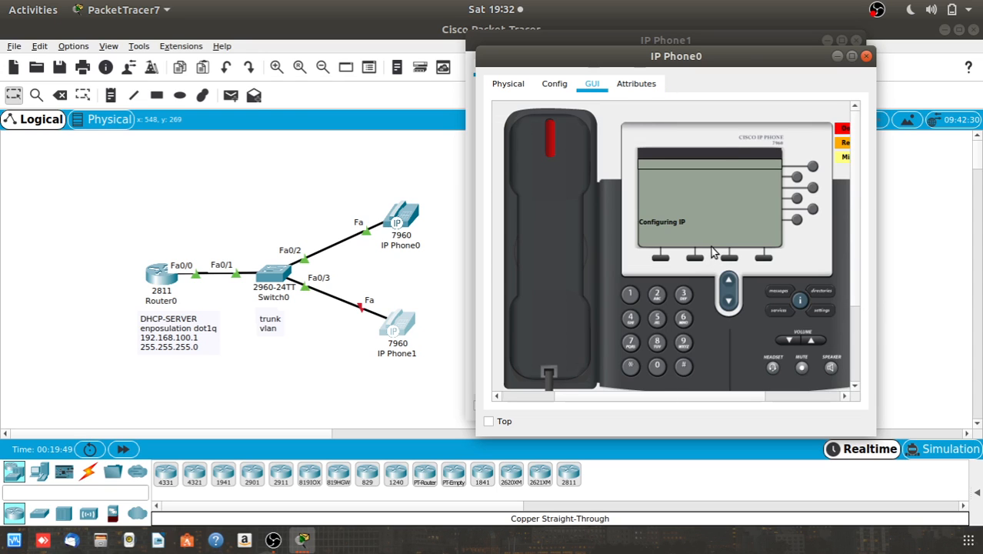
# Plug the power adapter back into IP Phone1, check its phone display, and close its device window.
pyautogui.click(400, 329)
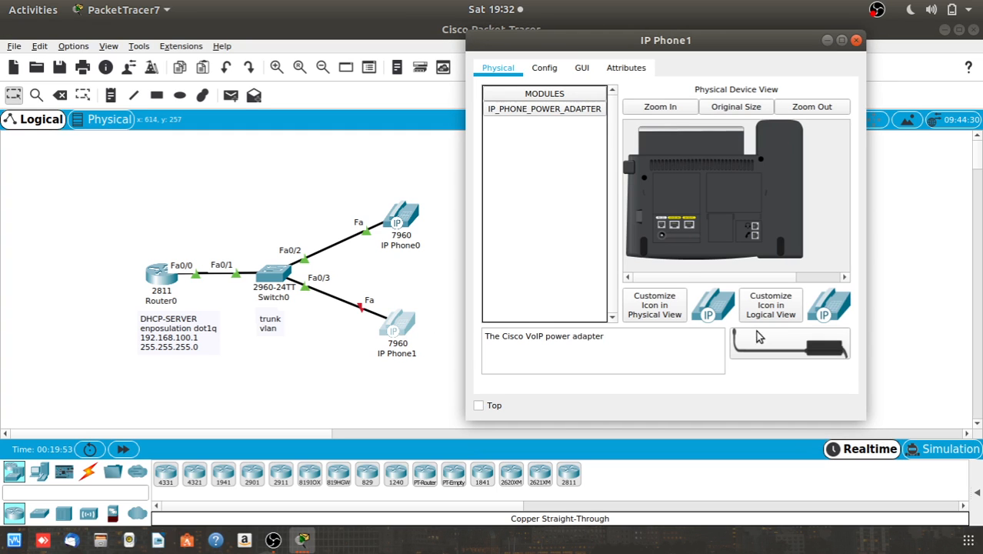
pyautogui.moveTo(776, 359); pyautogui.dragTo(660, 236)
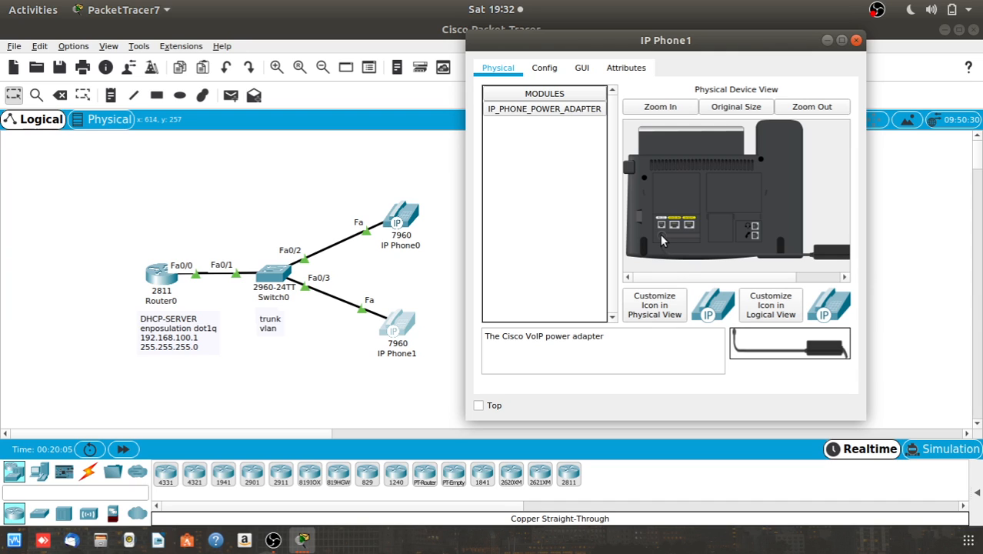
pyautogui.click(583, 70)
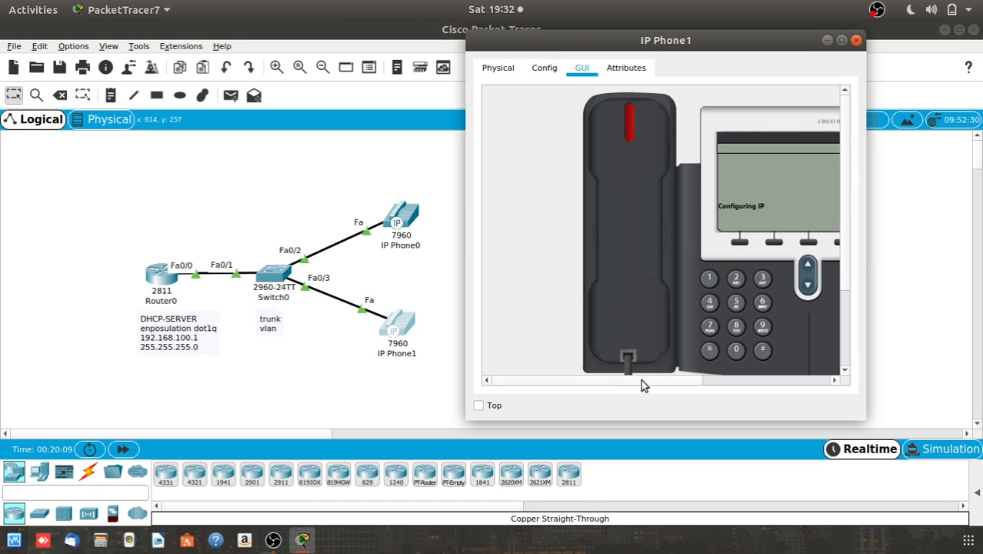
pyautogui.moveTo(641, 379); pyautogui.dragTo(731, 380)
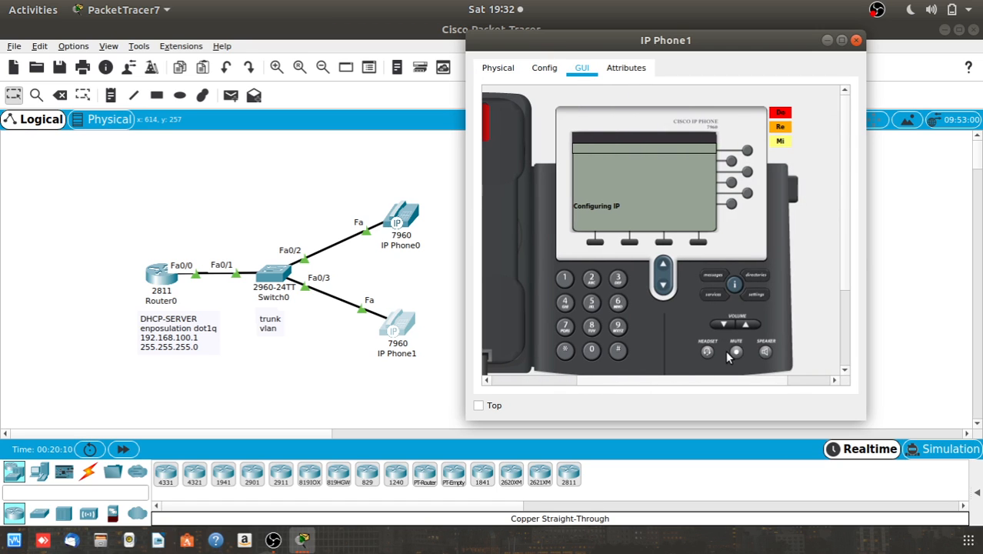
pyautogui.click(857, 41)
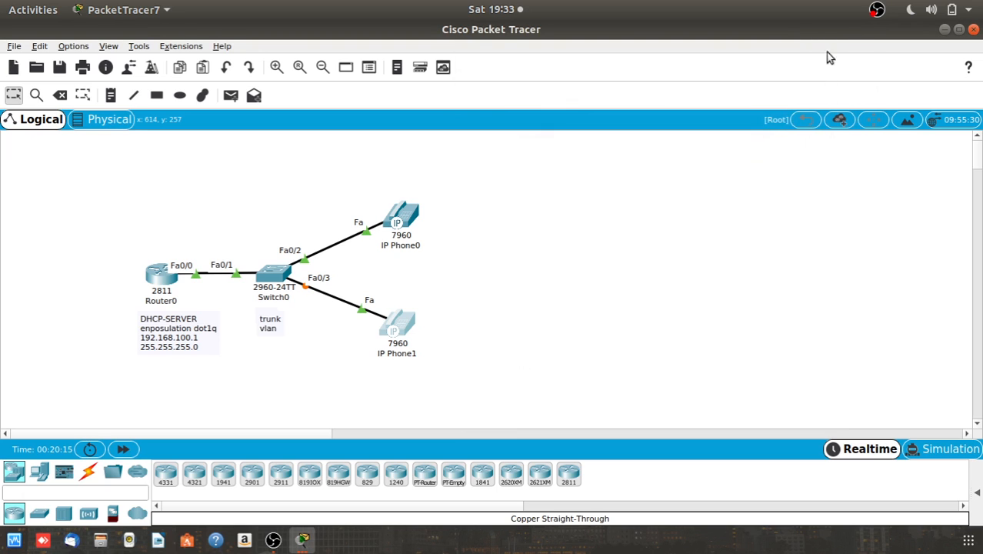
# Bring IP Phone0's display forward, check its extension number, and move its window clear of the topology.
pyautogui.click(302, 541)
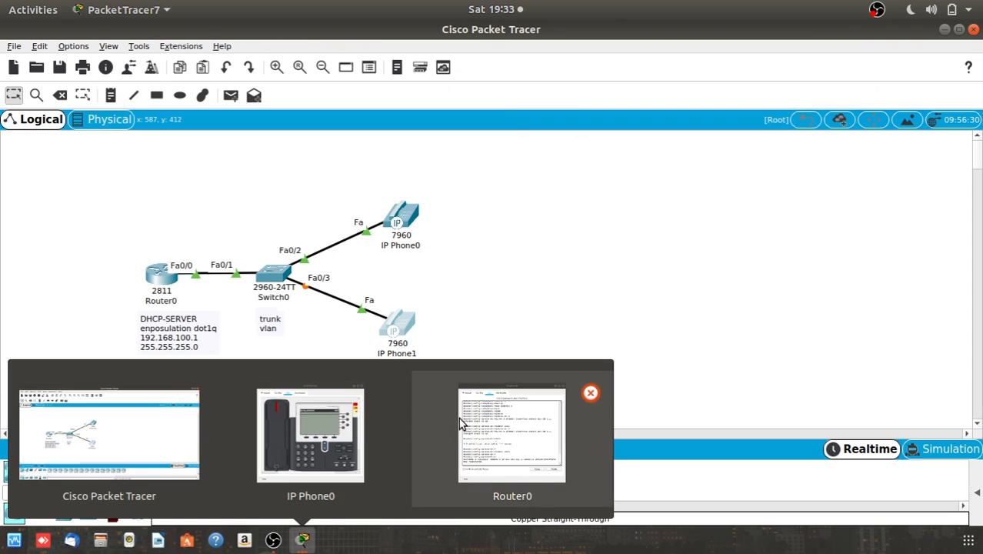
pyautogui.click(310, 434)
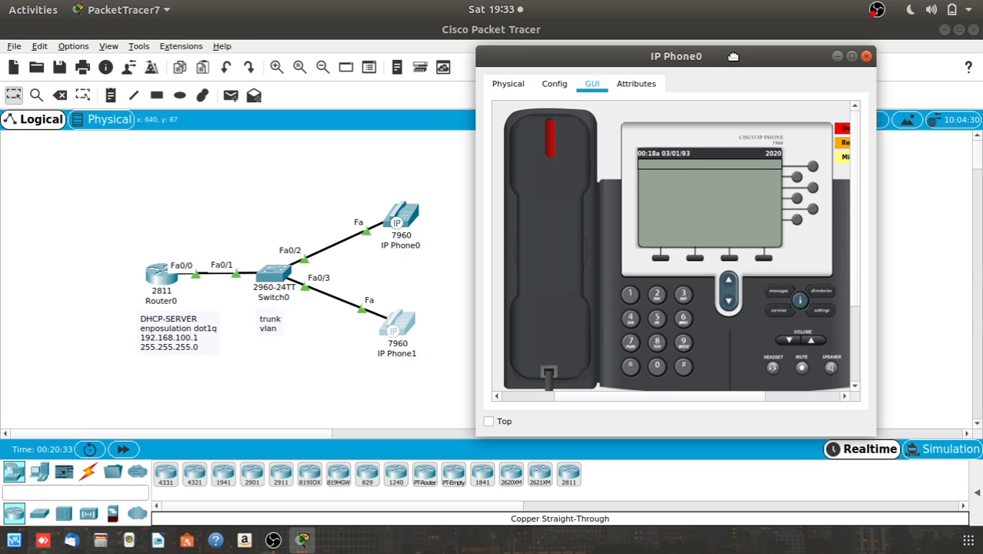
pyautogui.moveTo(730, 54); pyautogui.dragTo(800, 50)
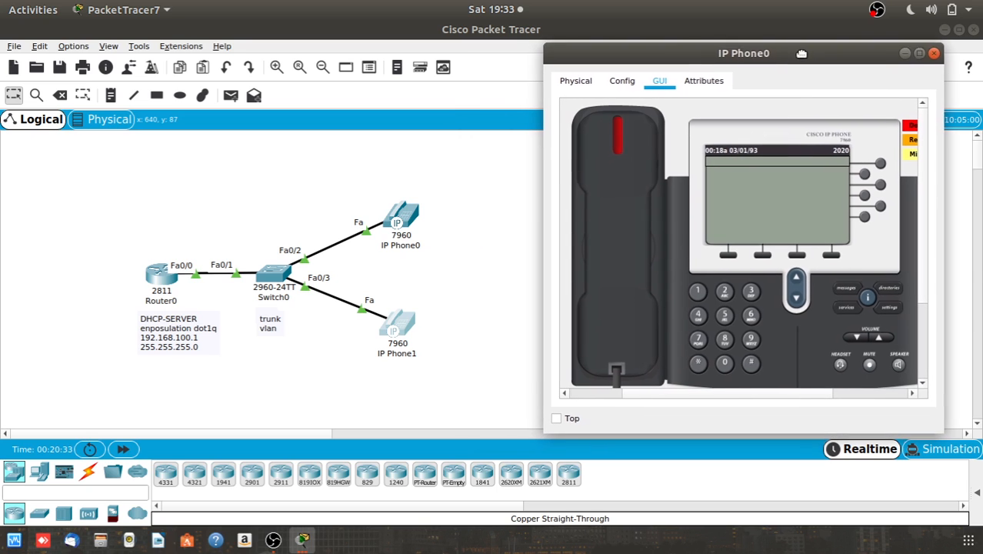
# Reopen IP Phone1 away from the other phone's window and examine its display, physical view and global settings.
pyautogui.click(302, 539)
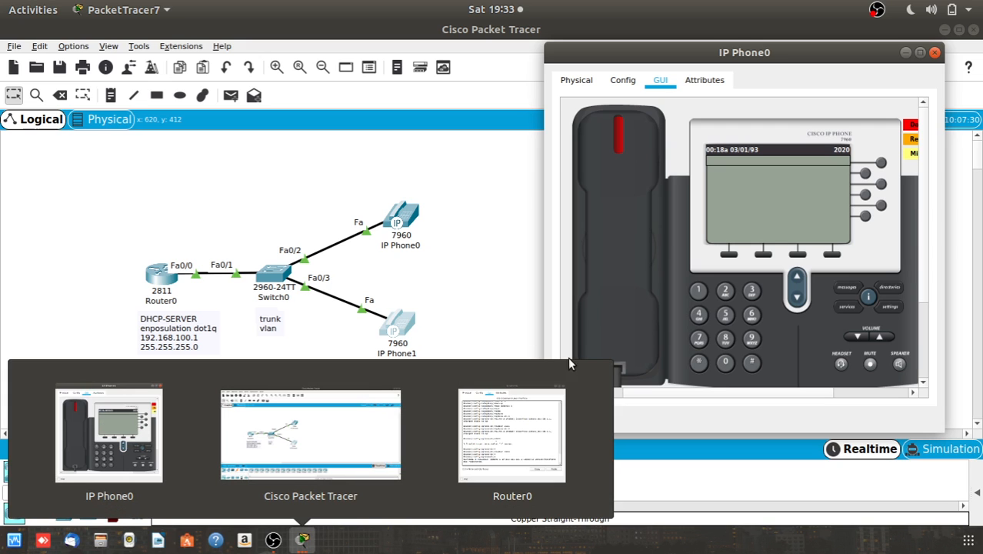
pyautogui.click(390, 340)
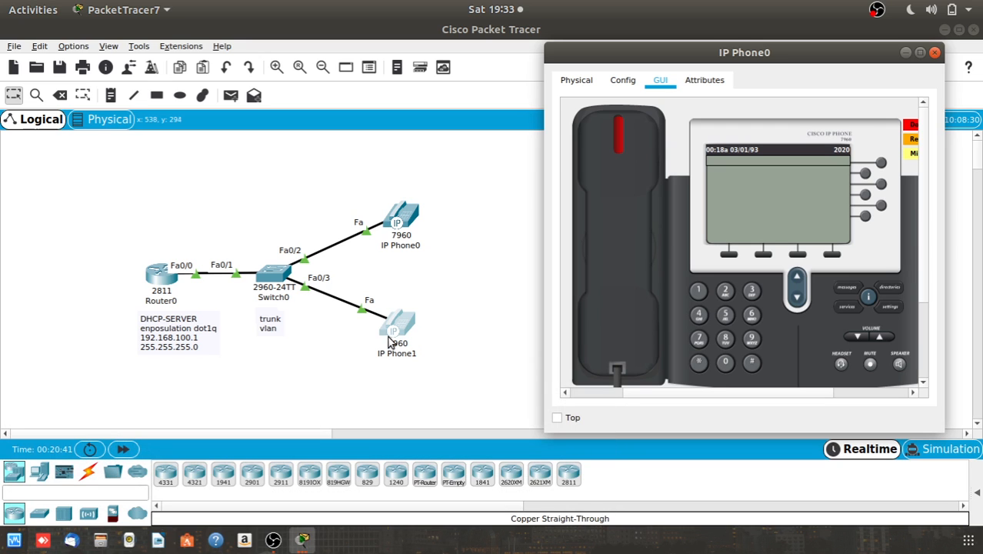
pyautogui.click(390, 339)
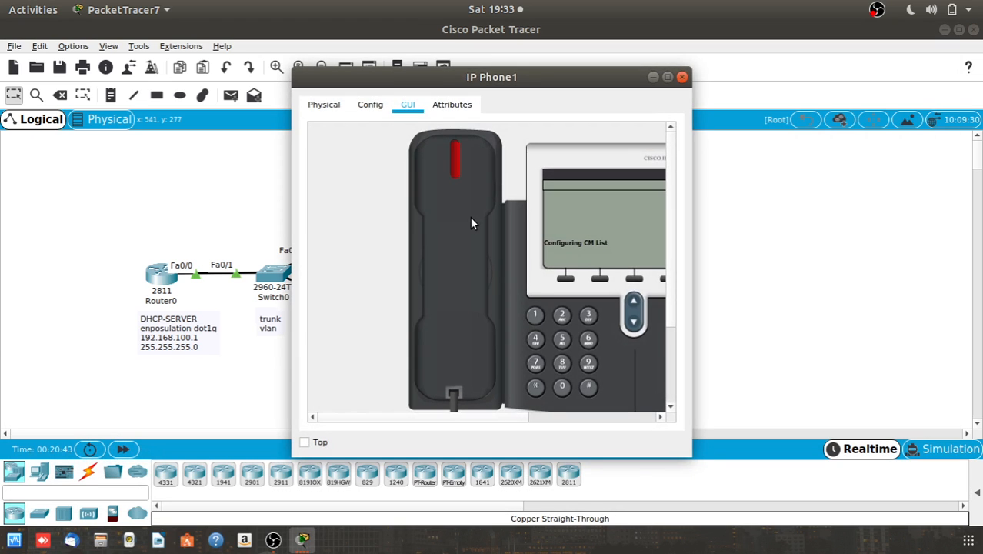
pyautogui.moveTo(377, 418); pyautogui.dragTo(448, 417)
pyautogui.moveTo(473, 80); pyautogui.dragTo(197, 58)
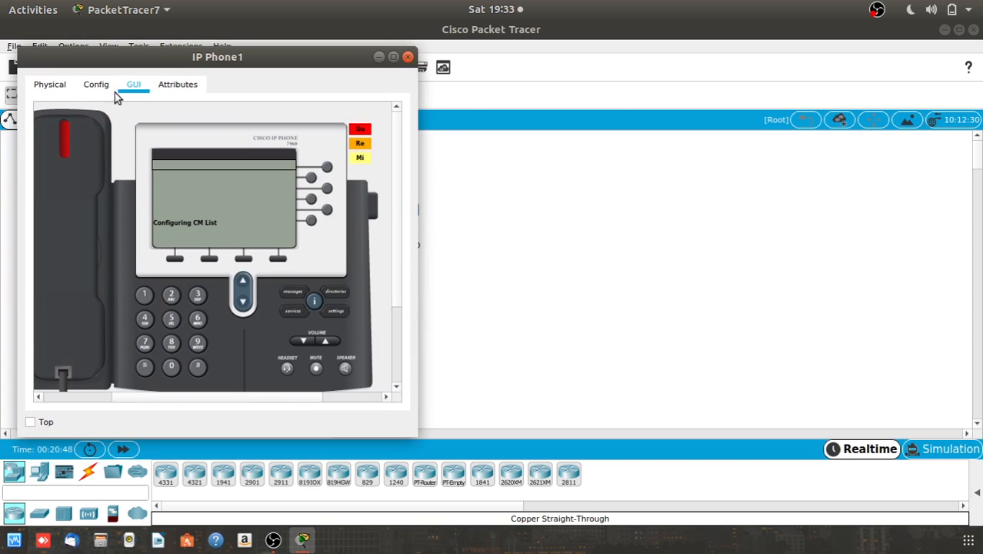
pyautogui.click(55, 90)
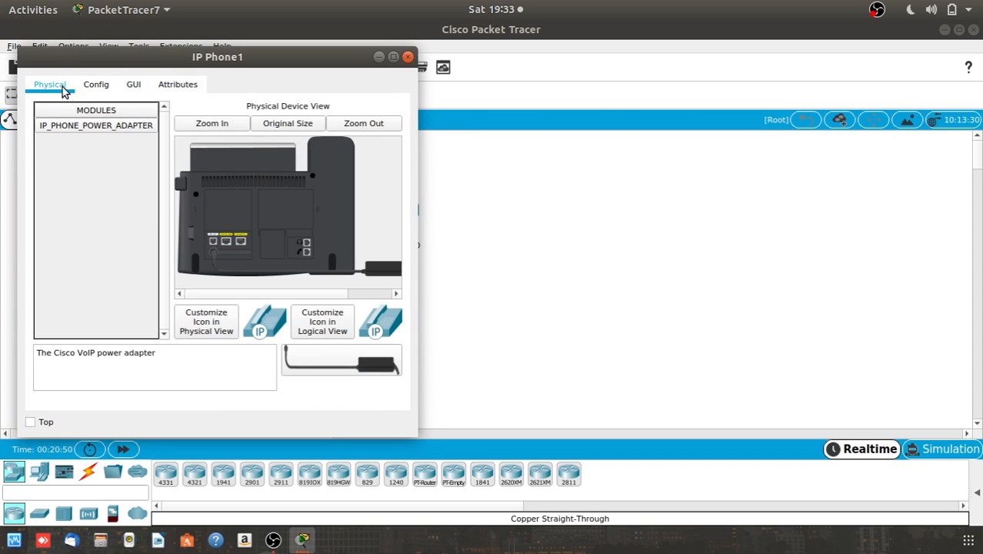
pyautogui.click(97, 91)
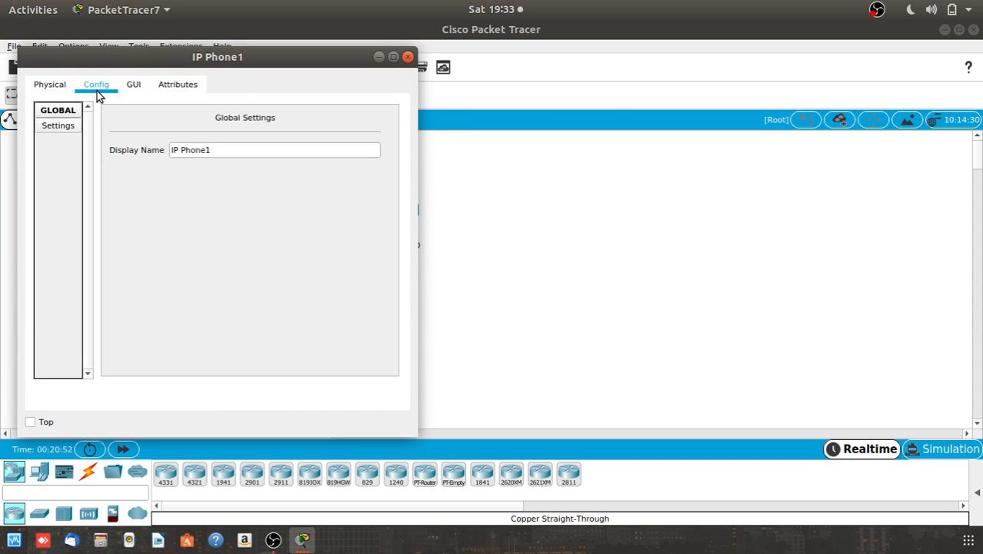
pyautogui.click(143, 84)
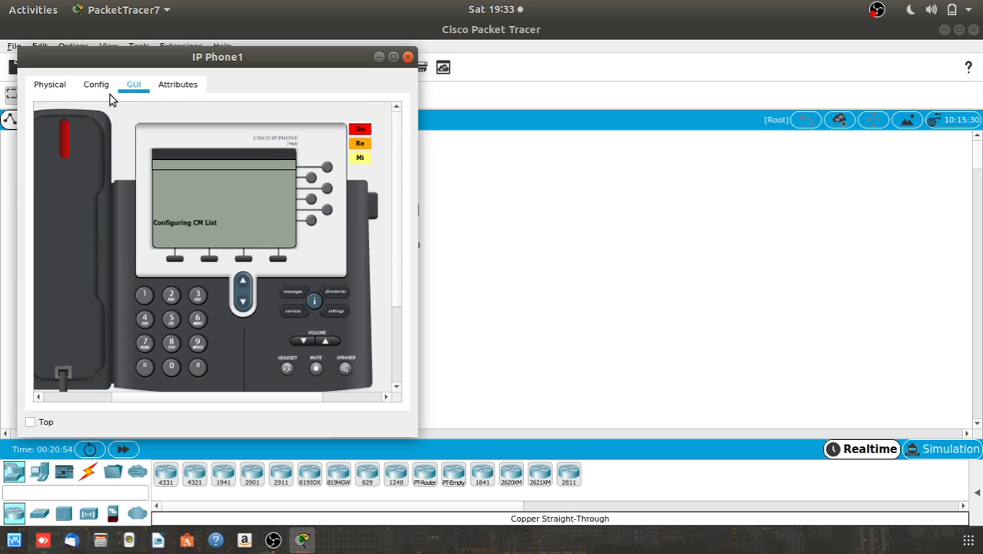
# Examine IP Phone1's physical view, global settings, phone display and attributes, and close its device window.
pyautogui.click(38, 92)
pyautogui.click(97, 91)
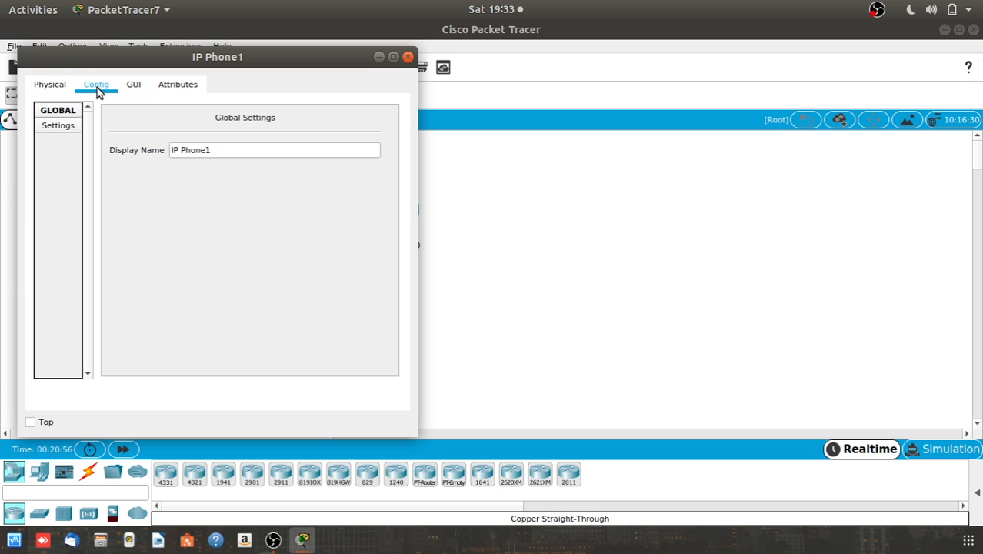
pyautogui.click(143, 84)
pyautogui.click(179, 84)
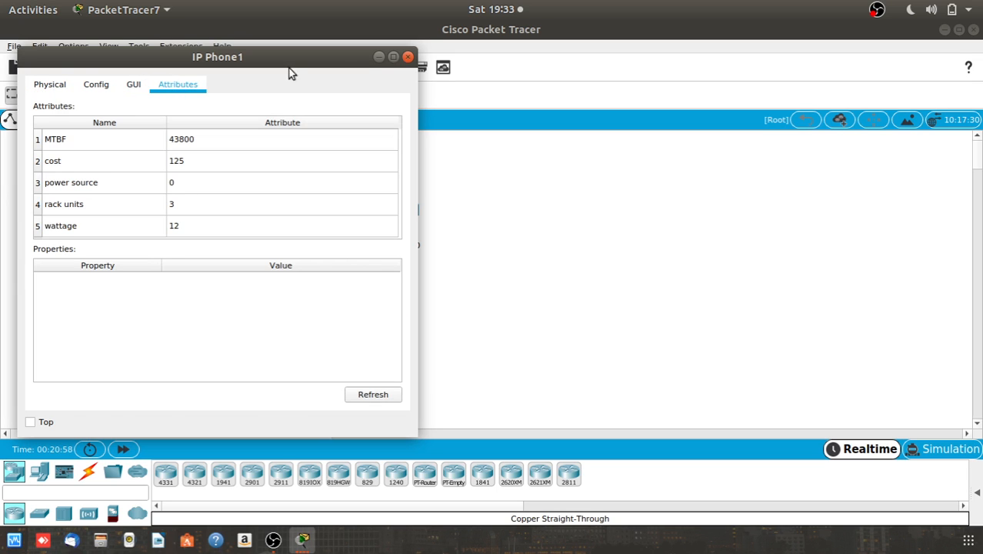
pyautogui.click(409, 58)
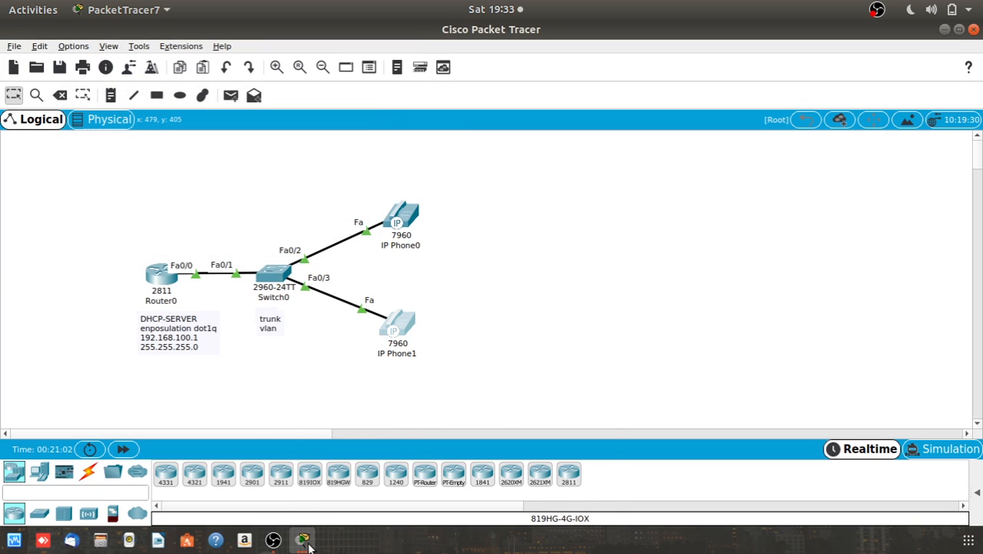
# Reopen IP Phone1, check the extension number on its phone display, and move its window clear of IP Phone0's.
pyautogui.moveTo(304, 541)
pyautogui.click(331, 431)
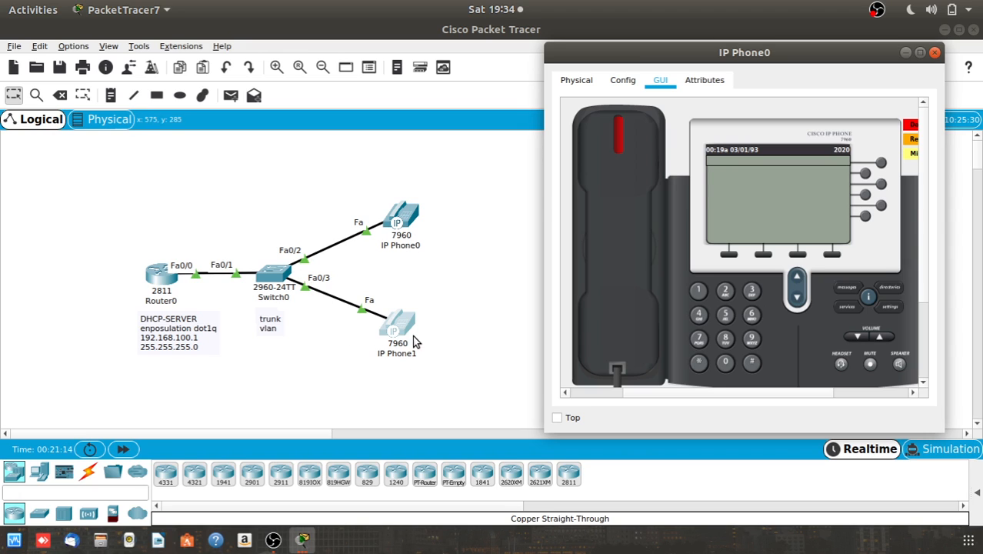
pyautogui.click(303, 543)
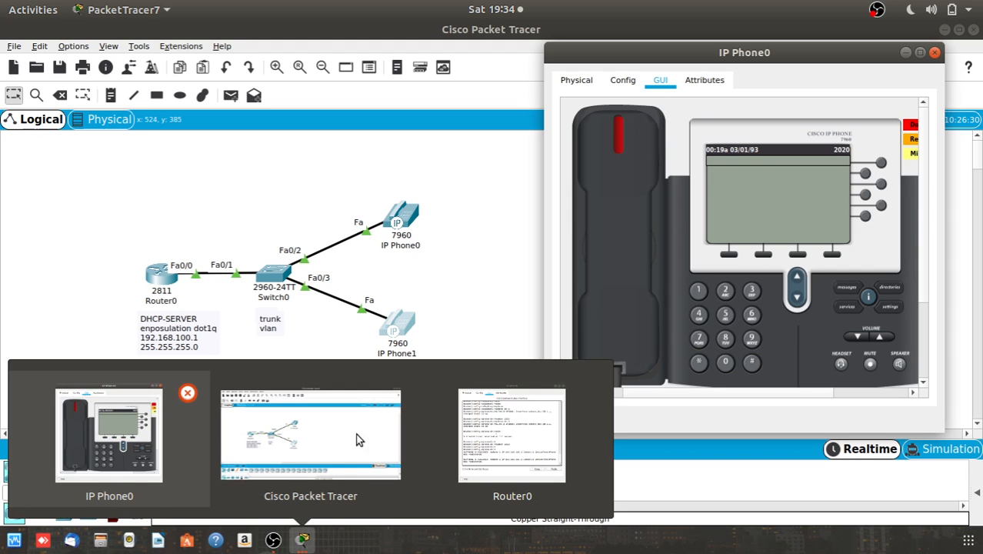
pyautogui.click(403, 317)
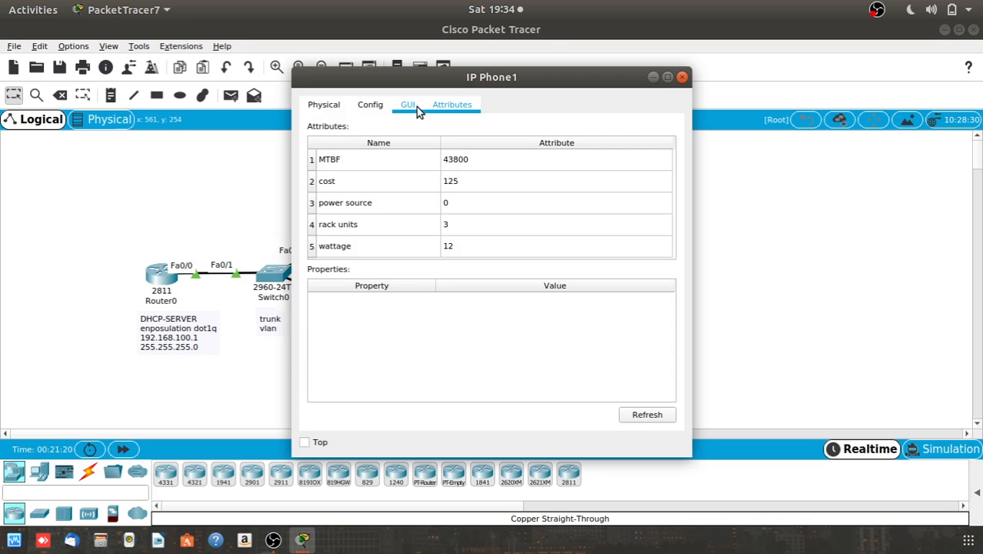
pyautogui.click(408, 105)
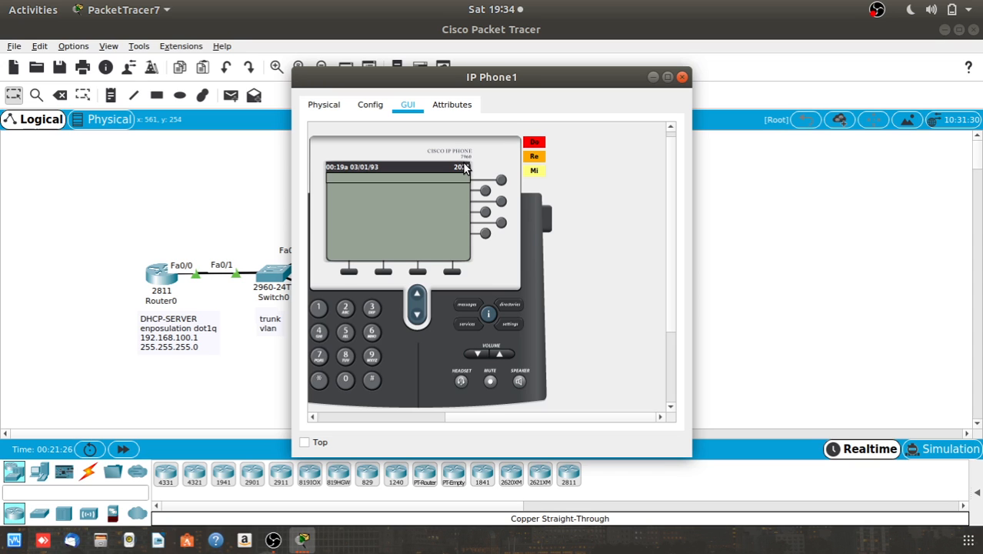
pyautogui.moveTo(518, 75); pyautogui.dragTo(232, 55)
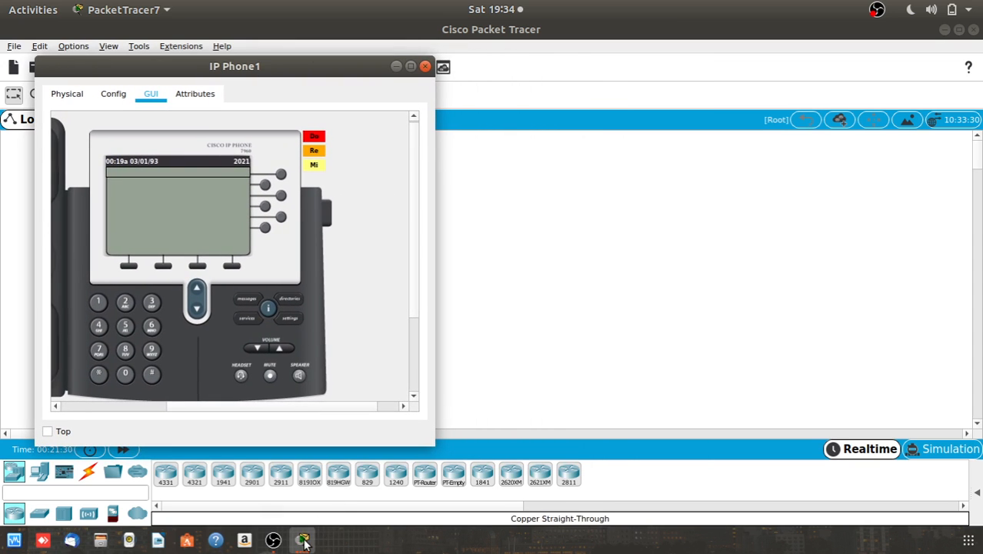
# Show IP Phone0's display beside IP Phone1's, call extension 2021 from IP Phone0, and hang up.
pyautogui.click(304, 542)
pyautogui.click(504, 435)
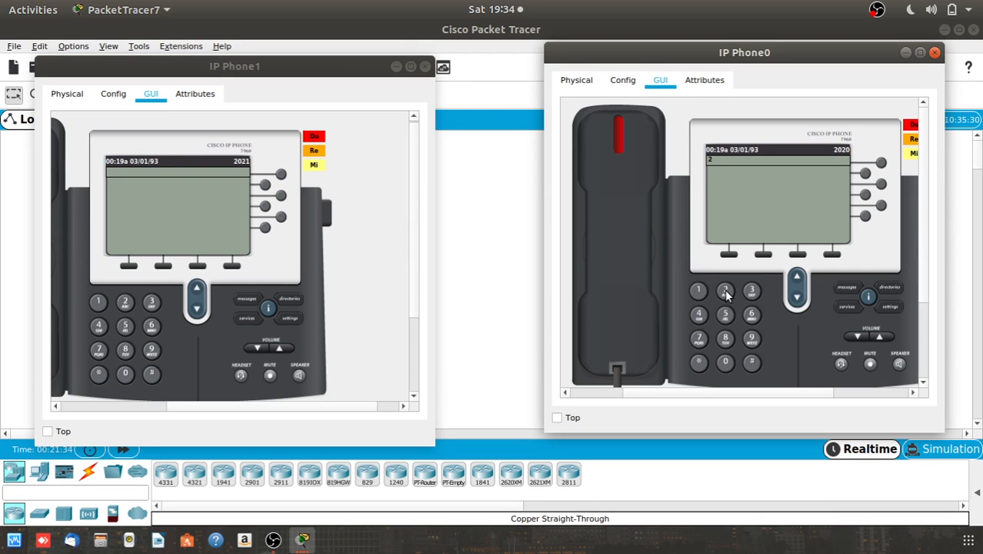
pyautogui.click(725, 362)
pyautogui.click(727, 290)
pyautogui.click(614, 320)
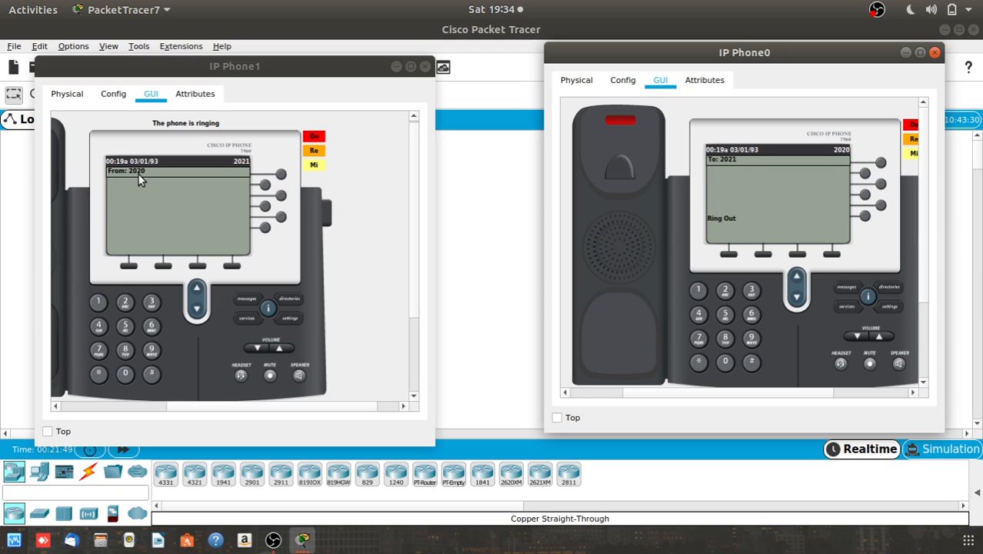
pyautogui.click(682, 211)
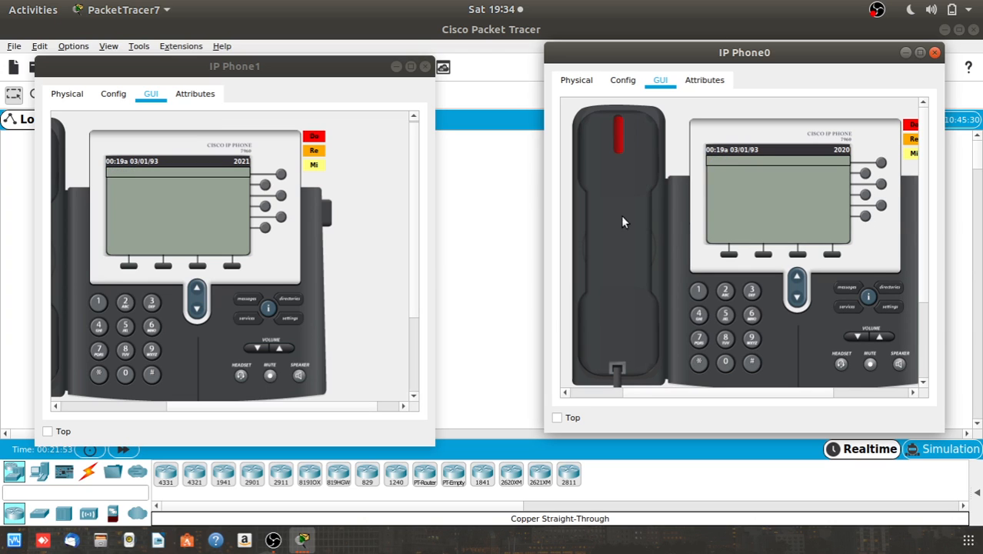
# Call extension 2020 from IP Phone1 to test the opposite direction, and hang up.
pyautogui.click(121, 305)
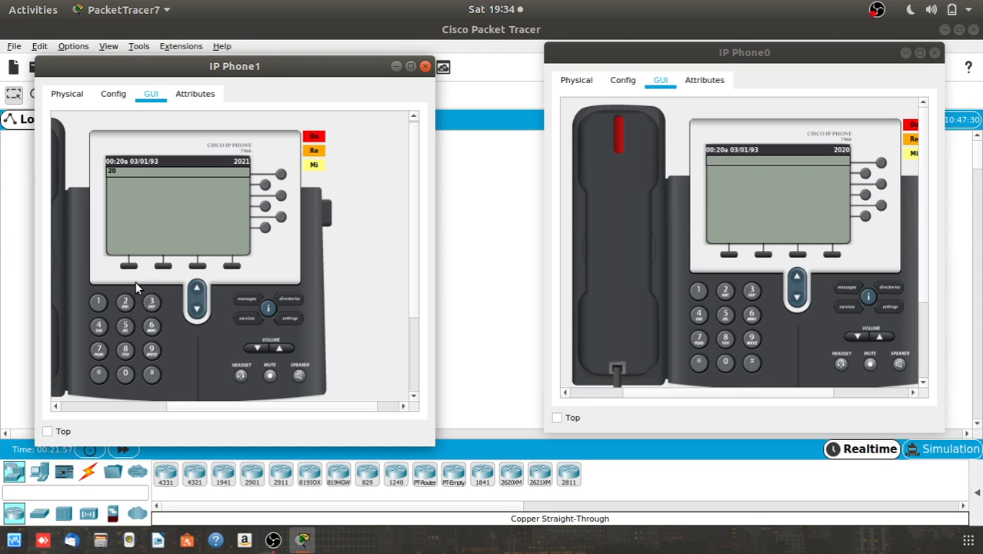
pyautogui.click(126, 302)
pyautogui.hscroll(-3, 201, 261)
pyautogui.scroll(-1, 201, 262)
pyautogui.hscroll(2, 202, 261)
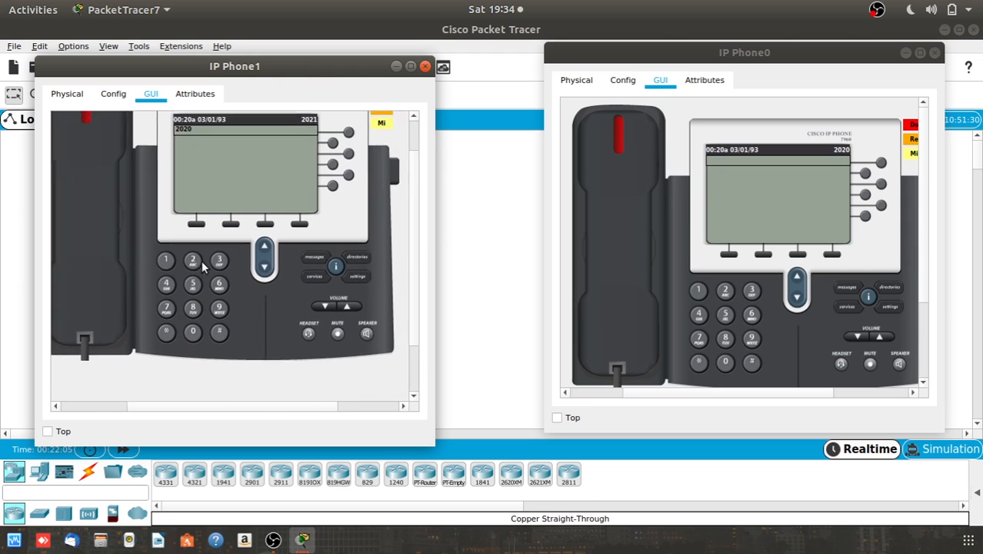
pyautogui.scroll(1, 202, 262)
pyautogui.hscroll(-2, 201, 262)
pyautogui.hscroll(2, 201, 261)
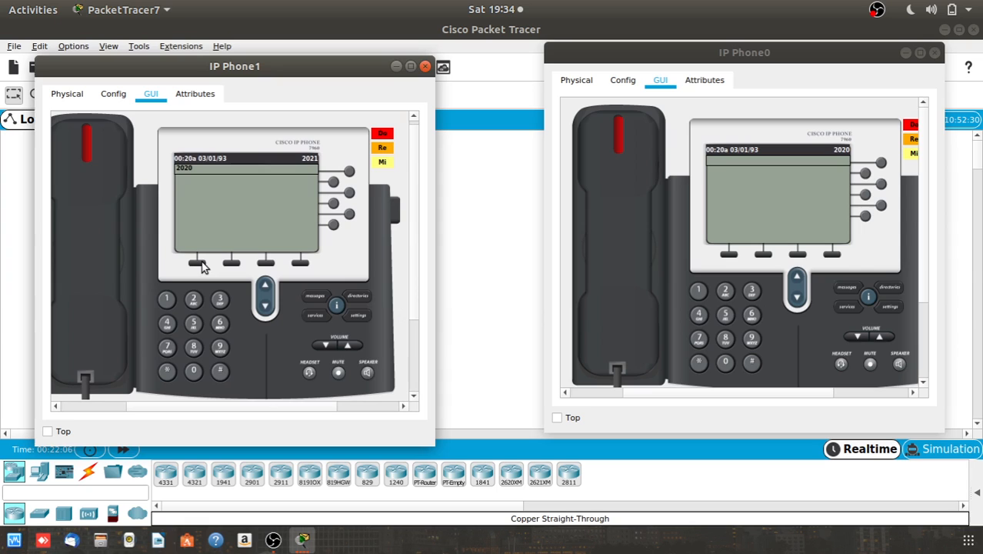
pyautogui.click(72, 265)
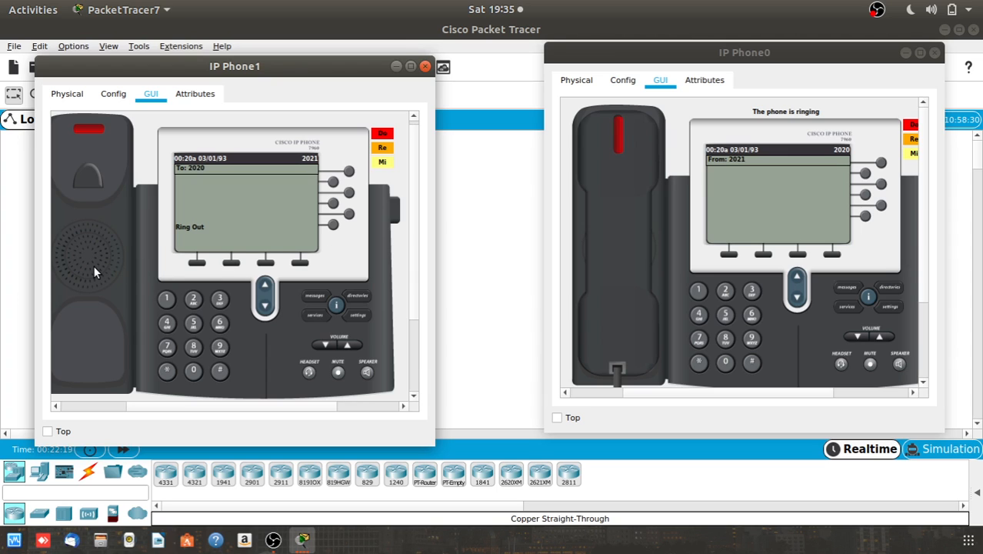
pyautogui.click(266, 245)
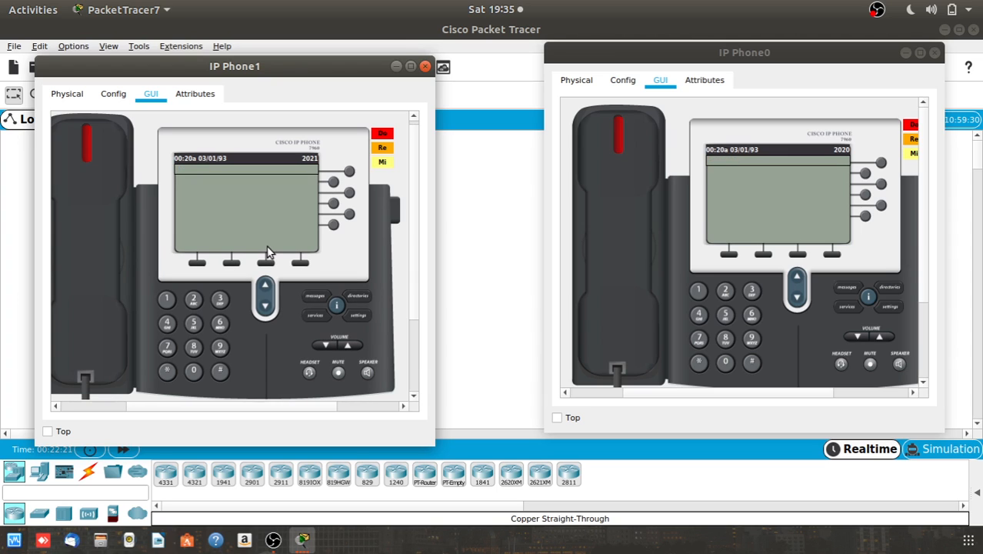